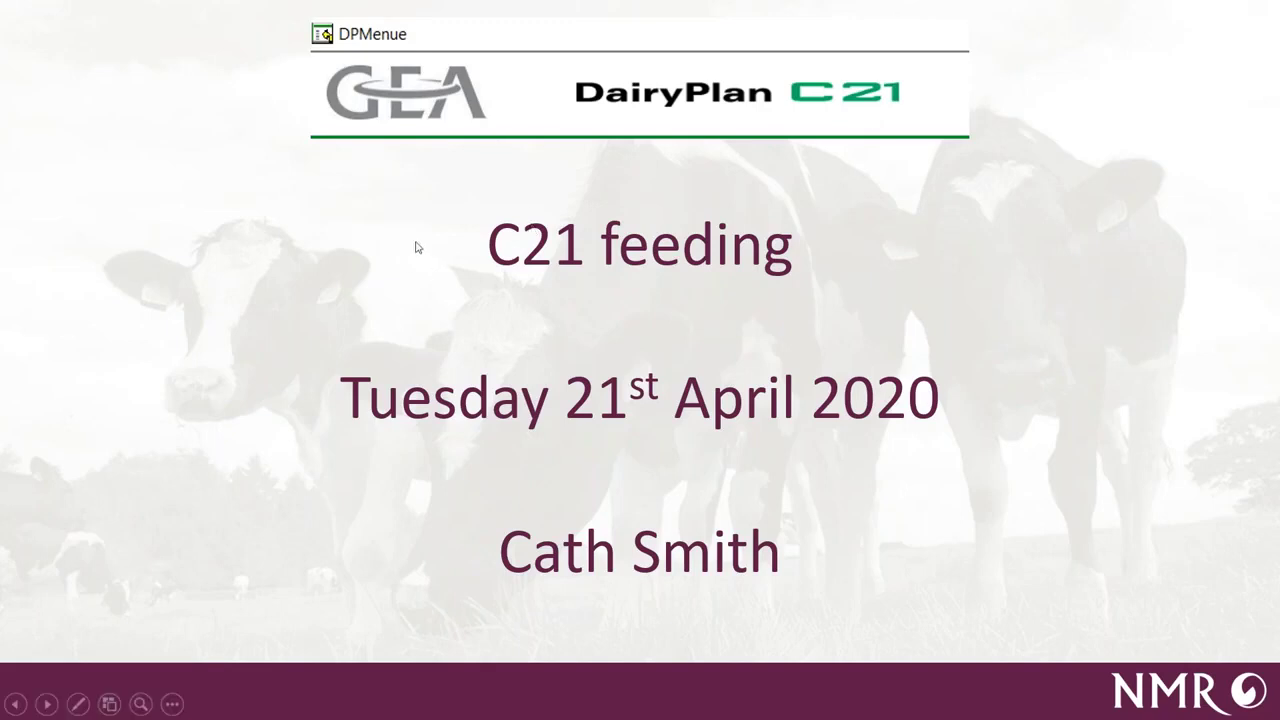
# Show the webinar introduction slides through to slide 5, then end the slide show
pyautogui.click(406, 214)
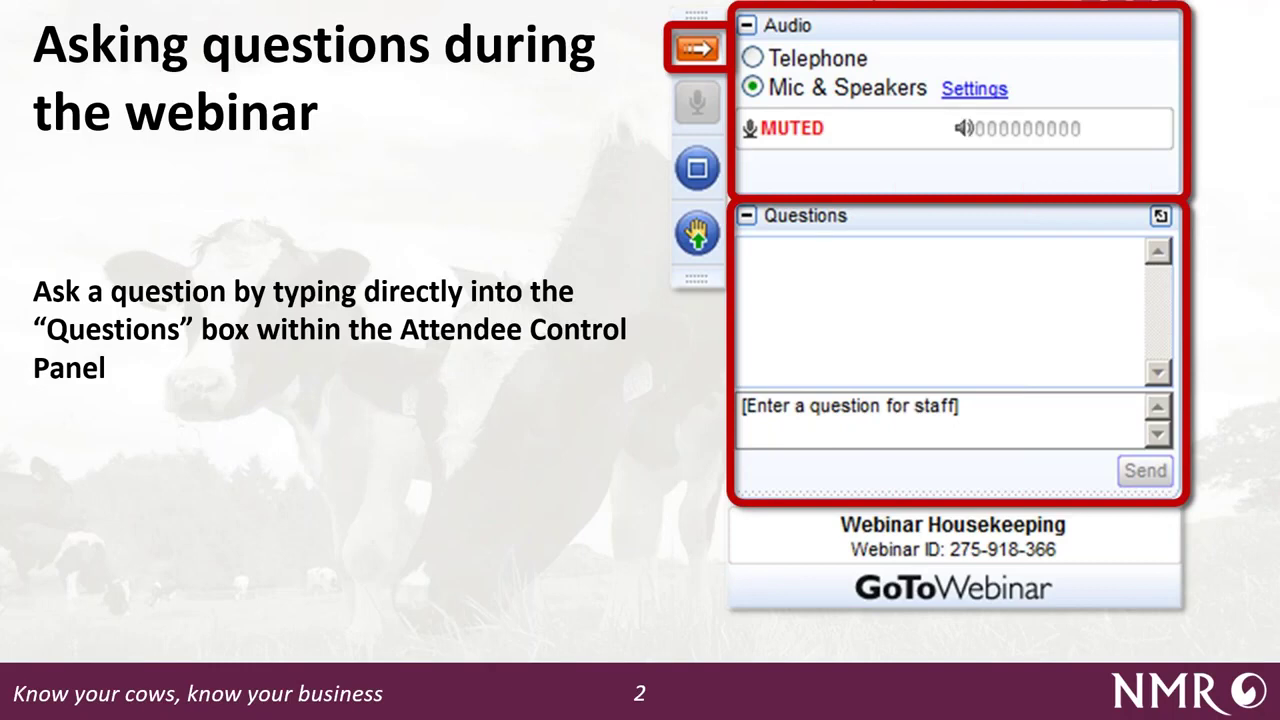
pyautogui.press('Right')
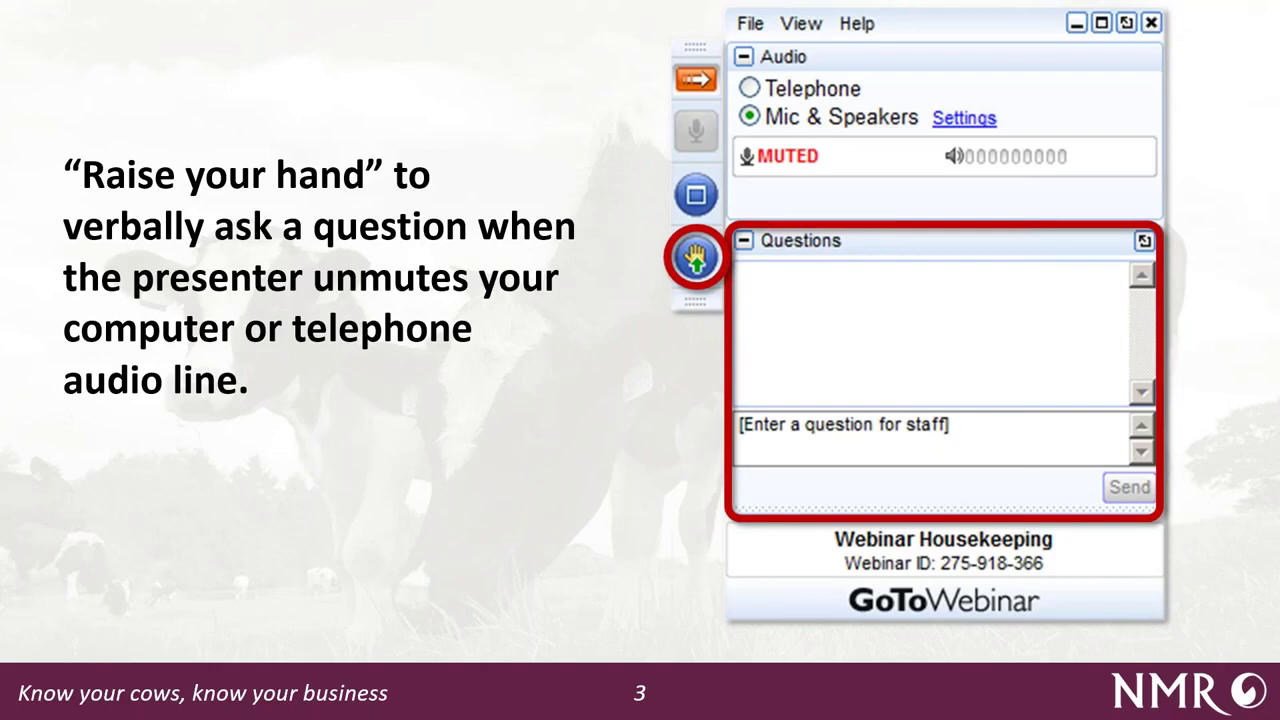
pyautogui.press('Right')
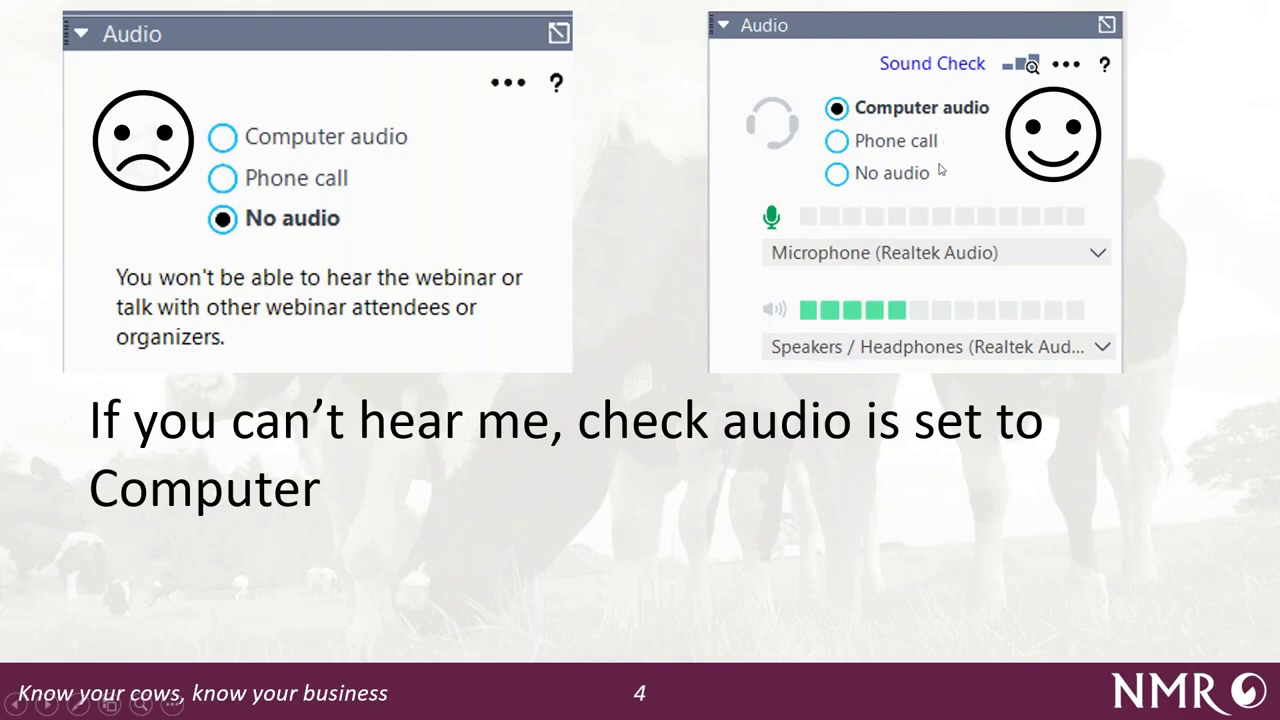
pyautogui.click(557, 502)
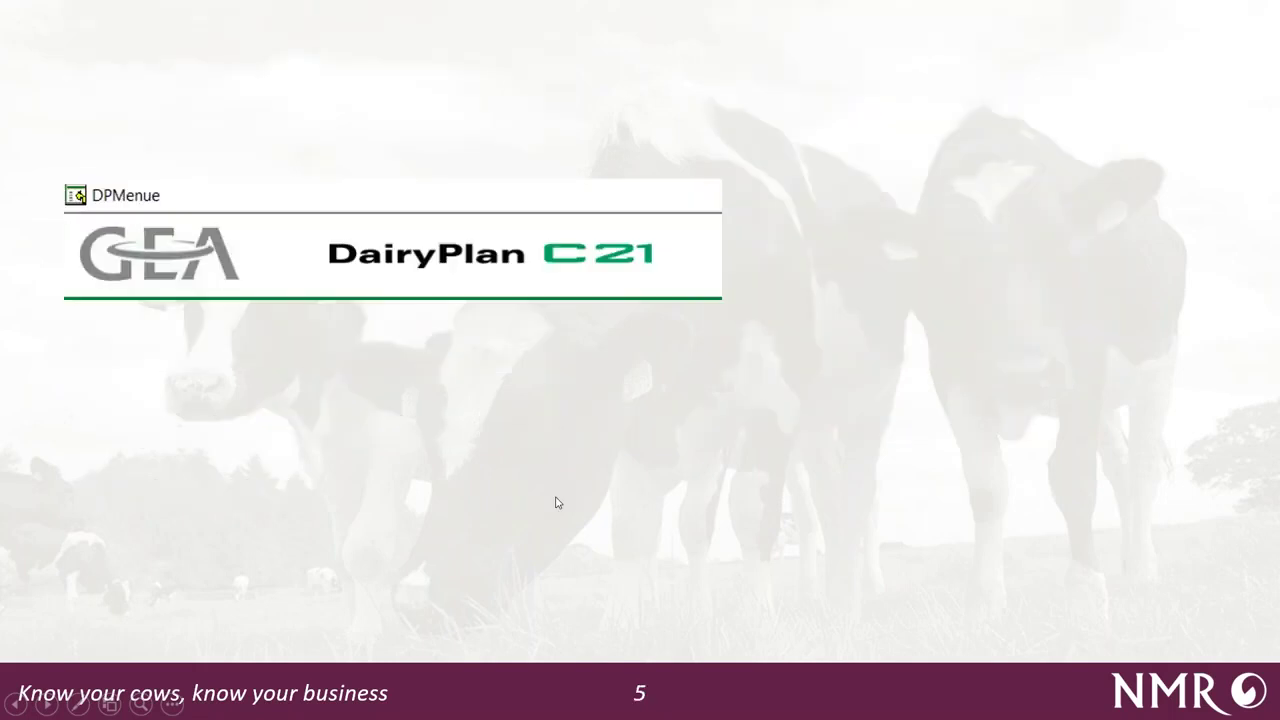
pyautogui.press('Escape')
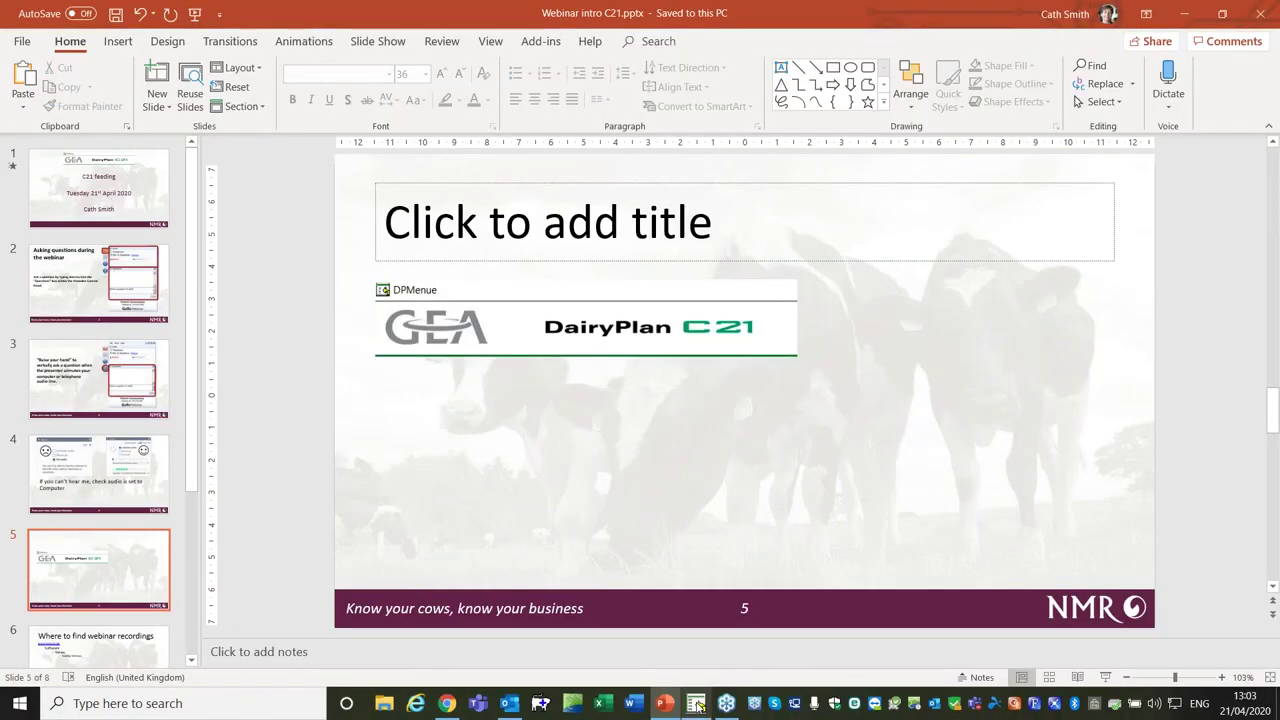
# Switch to the DairyPlan C21 menu, clear the other open windows off the desktop and reposition the menu window
pyautogui.click(696, 704)
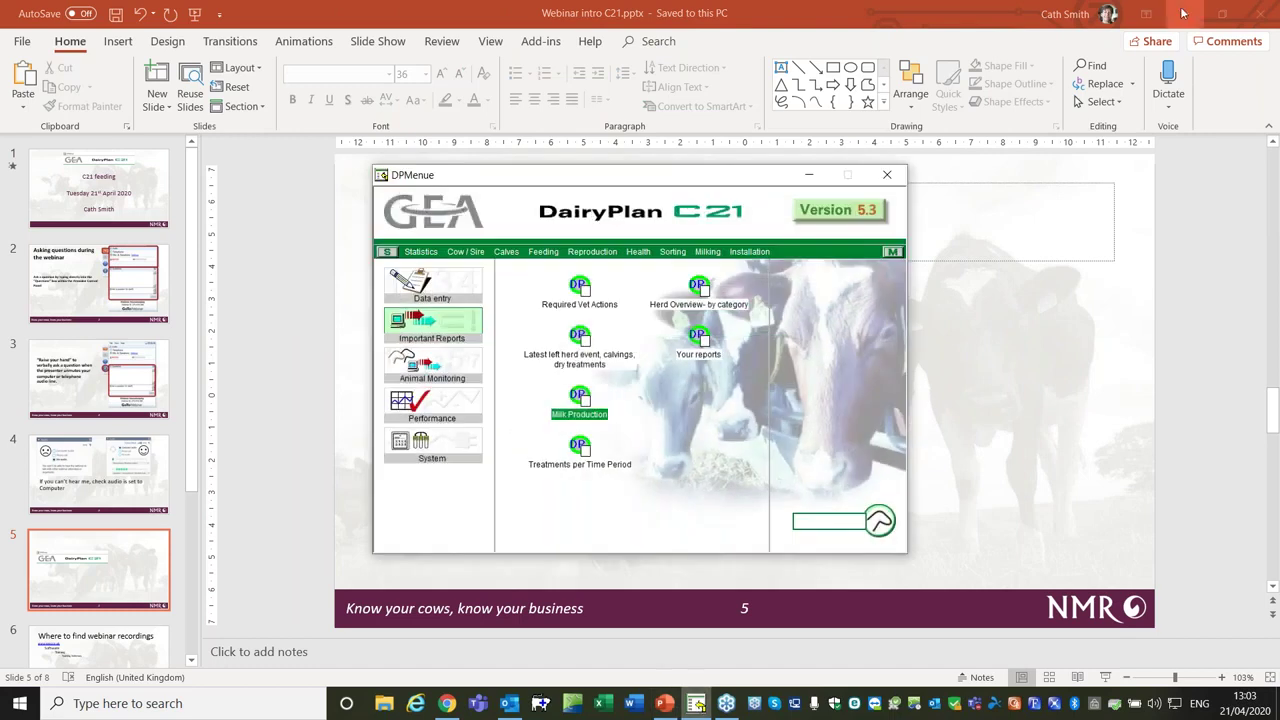
pyautogui.click(1182, 13)
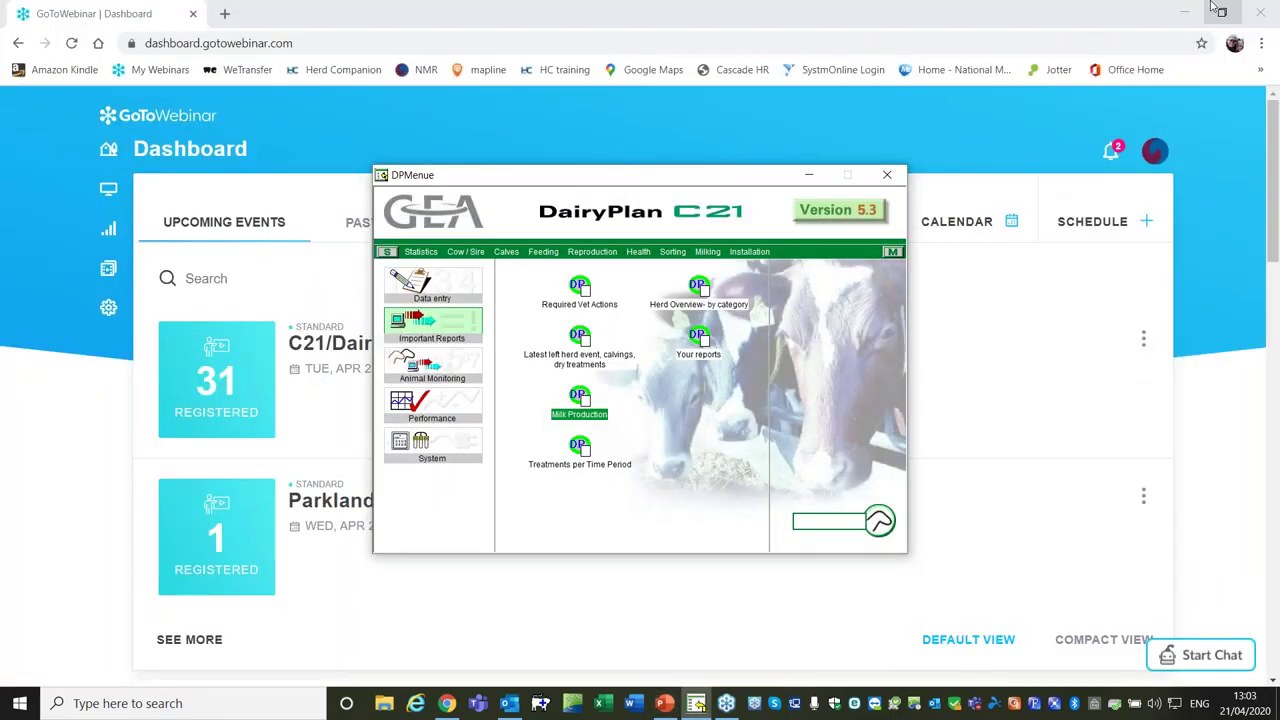
pyautogui.click(1183, 13)
pyautogui.click(1182, 13)
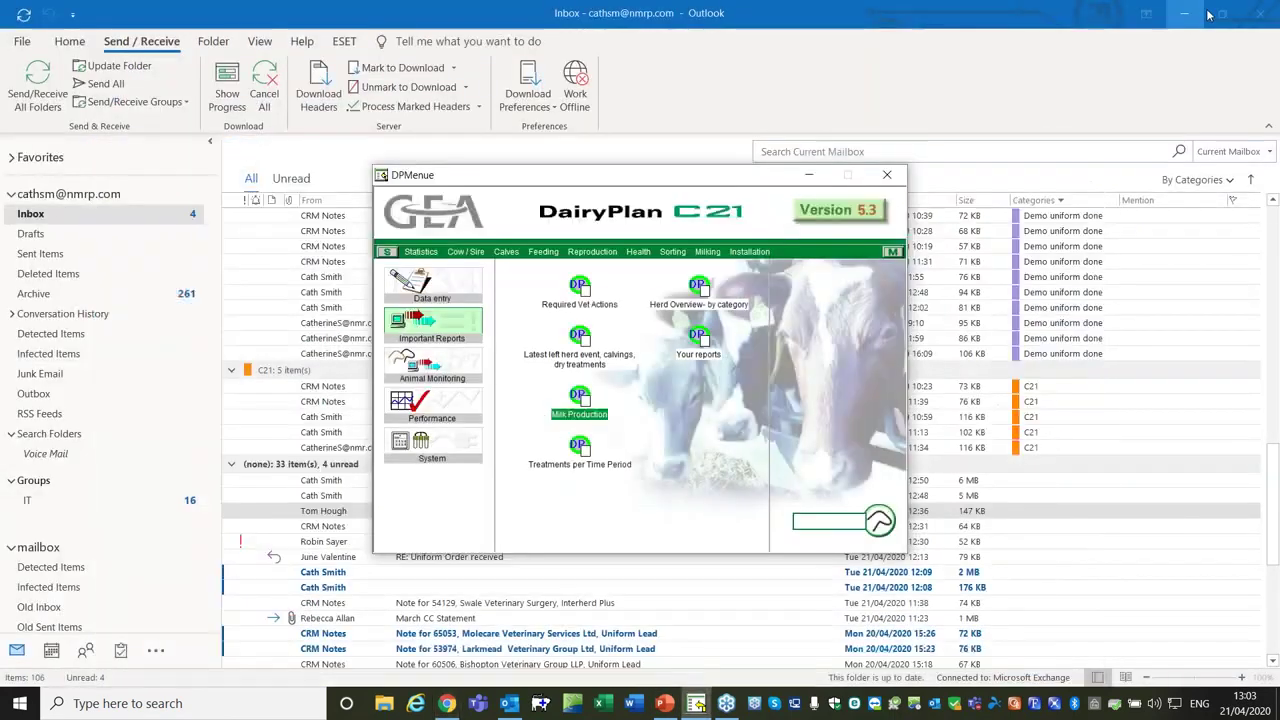
pyautogui.click(1260, 13)
pyautogui.click(613, 405)
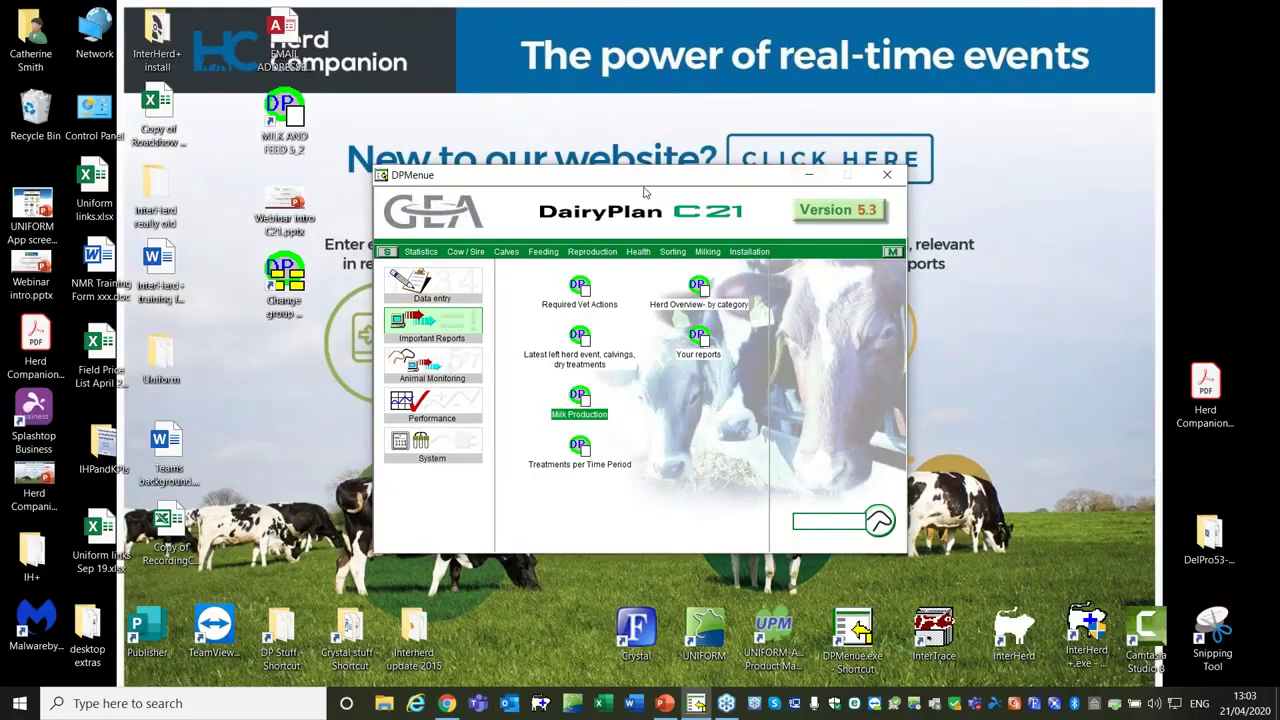
pyautogui.moveTo(604, 182); pyautogui.dragTo(568, 151)
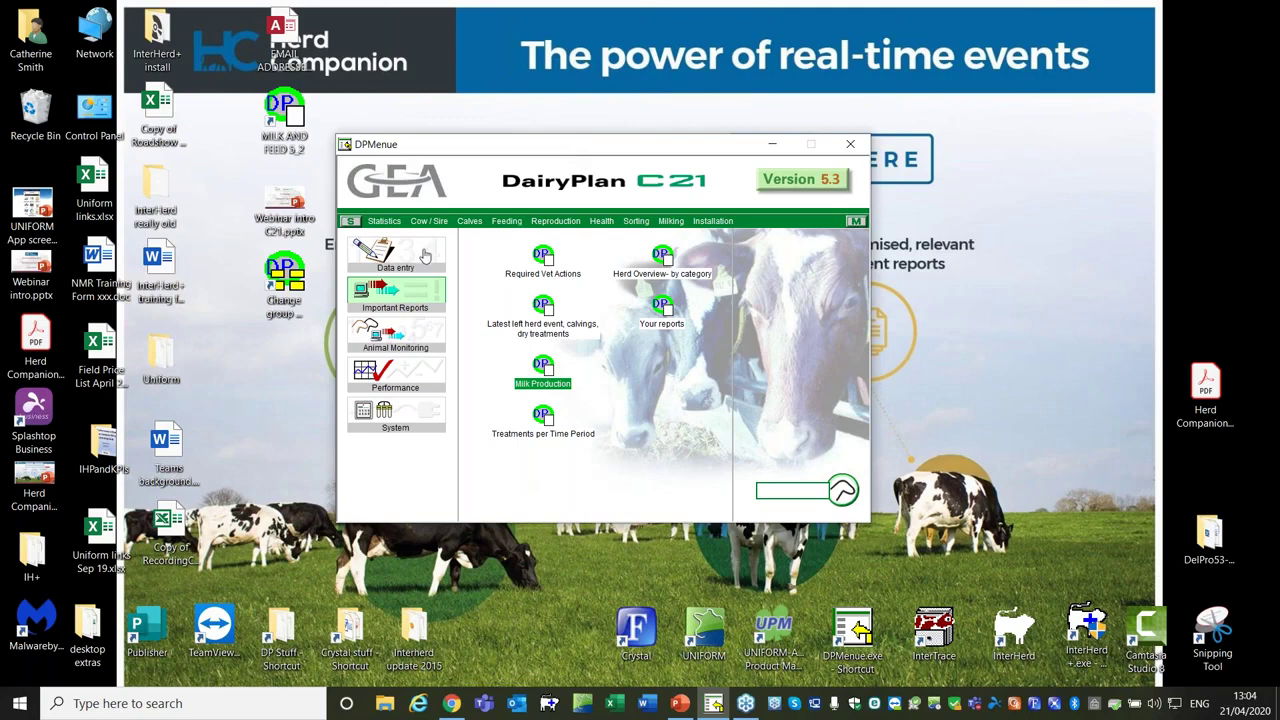
# Review the properties of the CALVE vet action in DPVet, including its default new group, and leave them unchanged
pyautogui.click(424, 257)
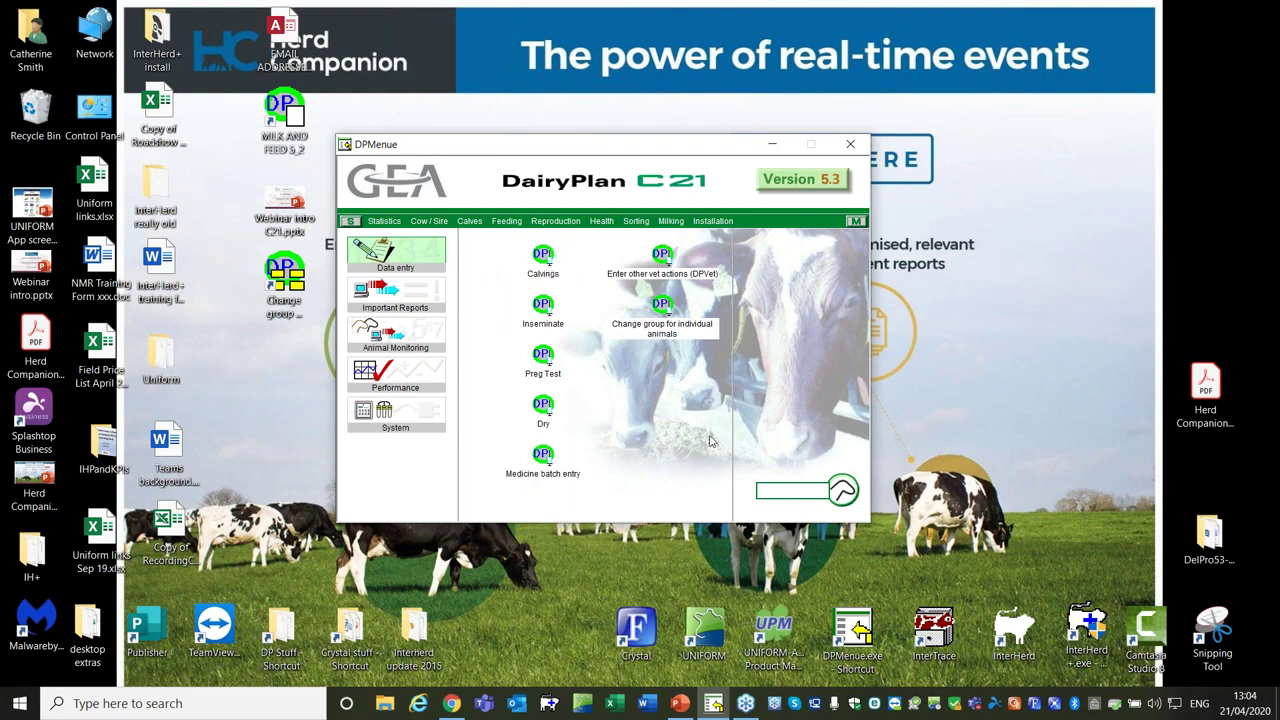
pyautogui.click(662, 257)
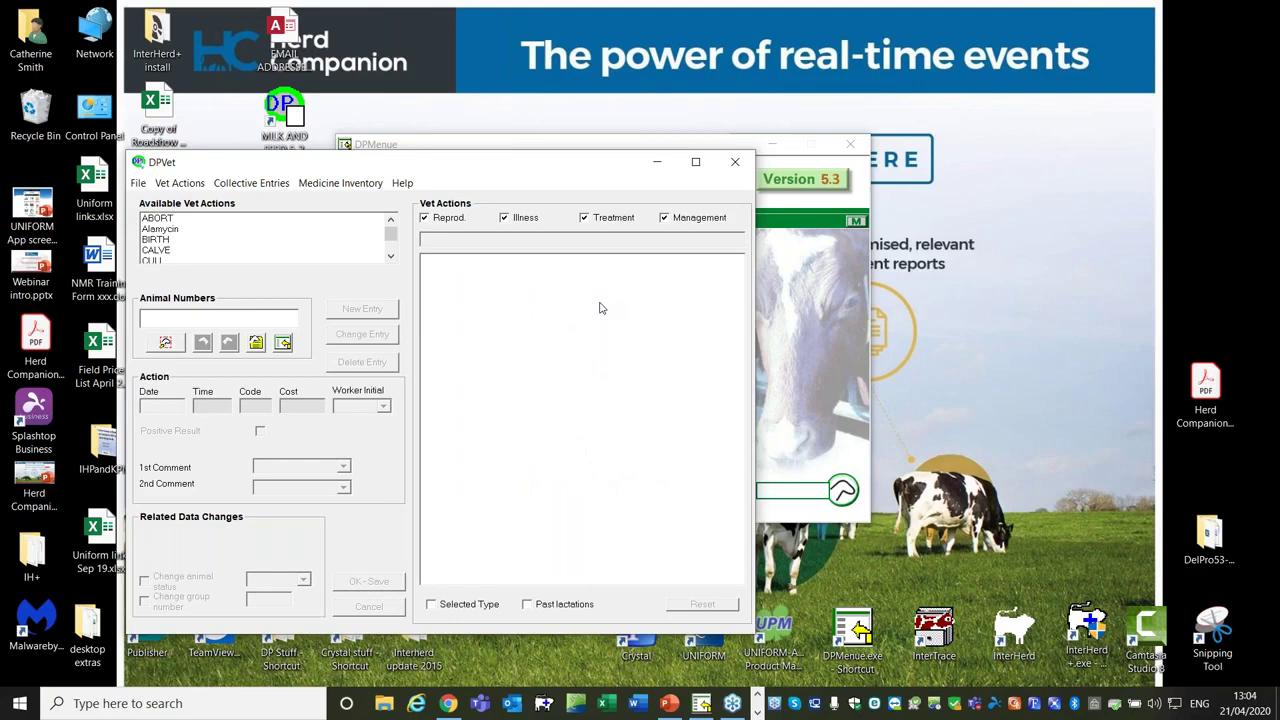
pyautogui.click(166, 252)
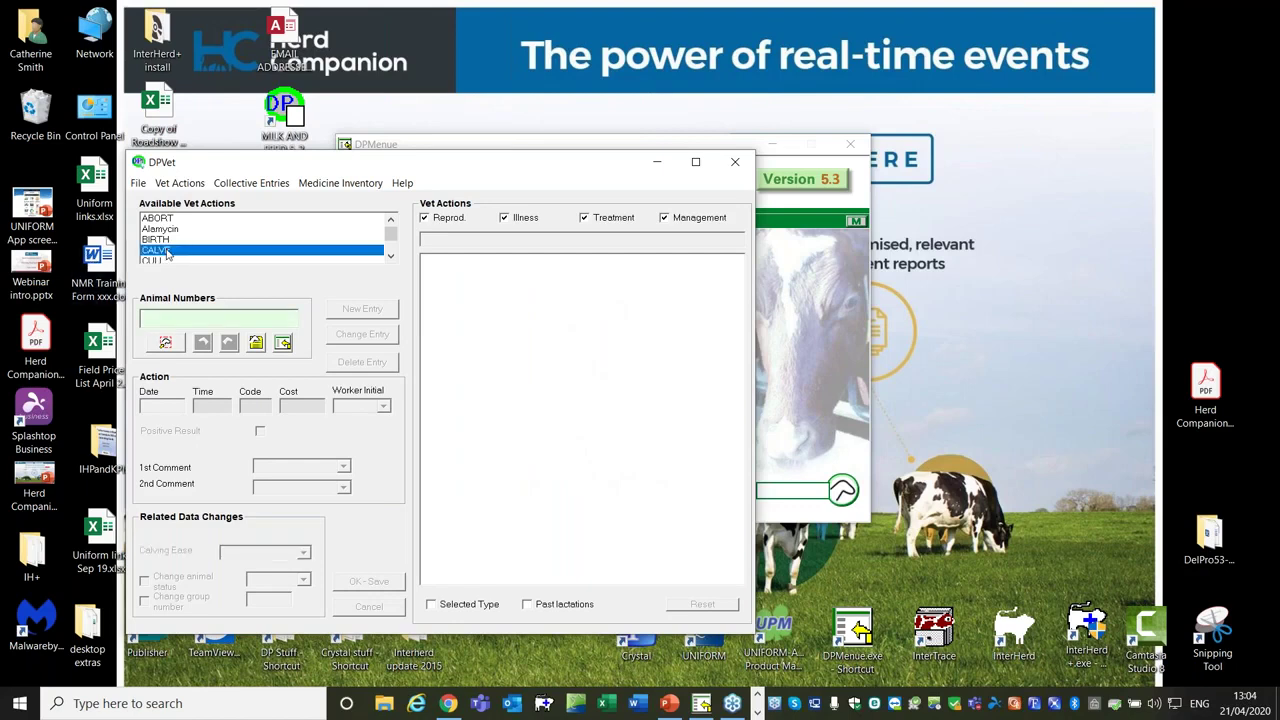
pyautogui.click(188, 186)
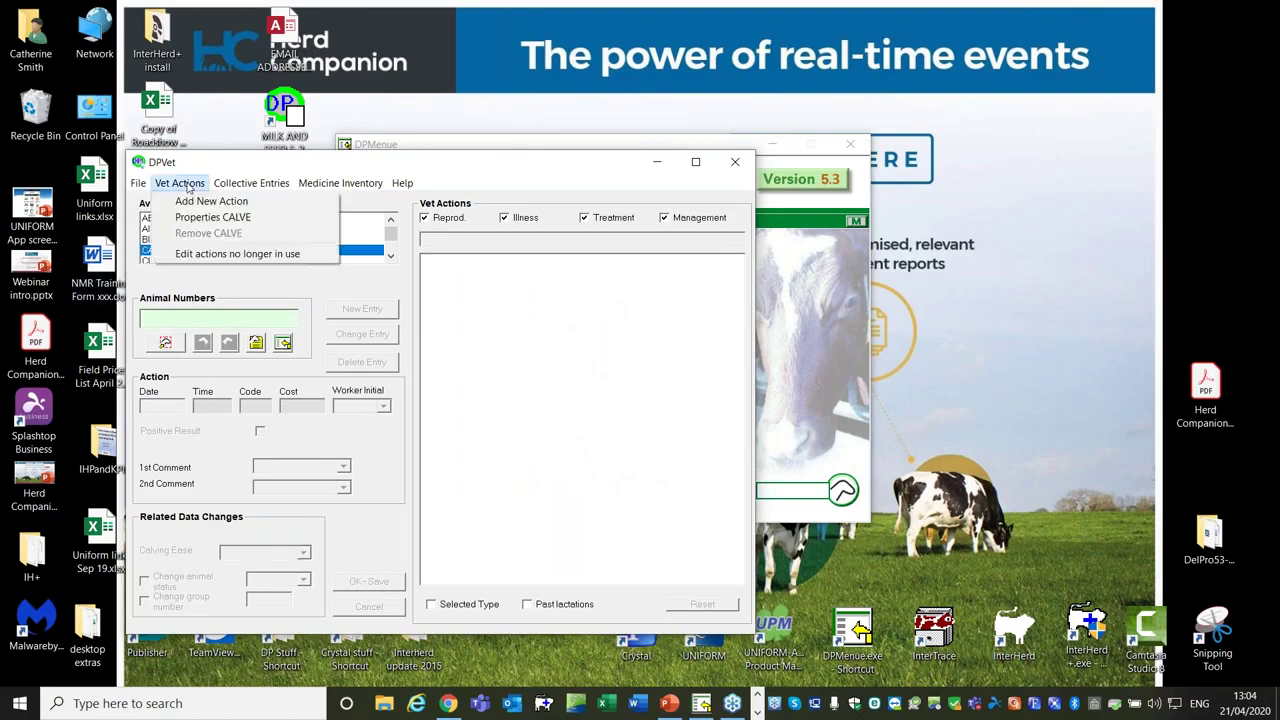
pyautogui.click(190, 217)
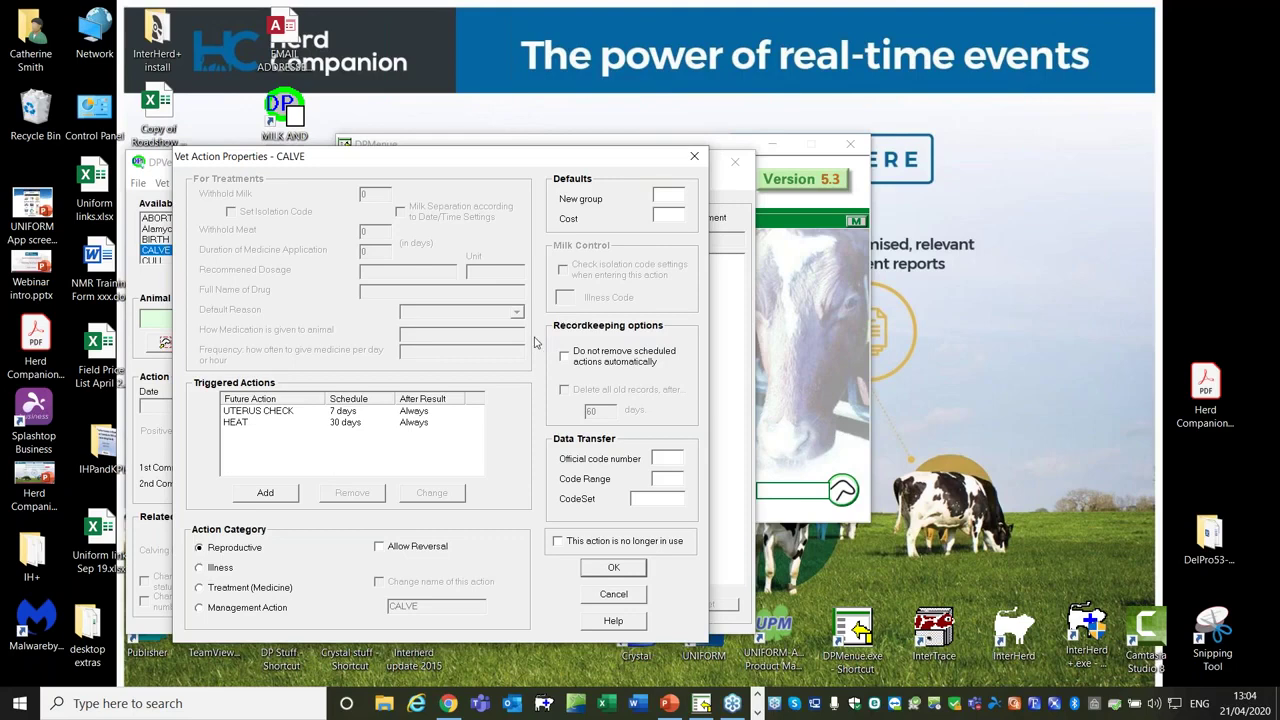
pyautogui.click(636, 594)
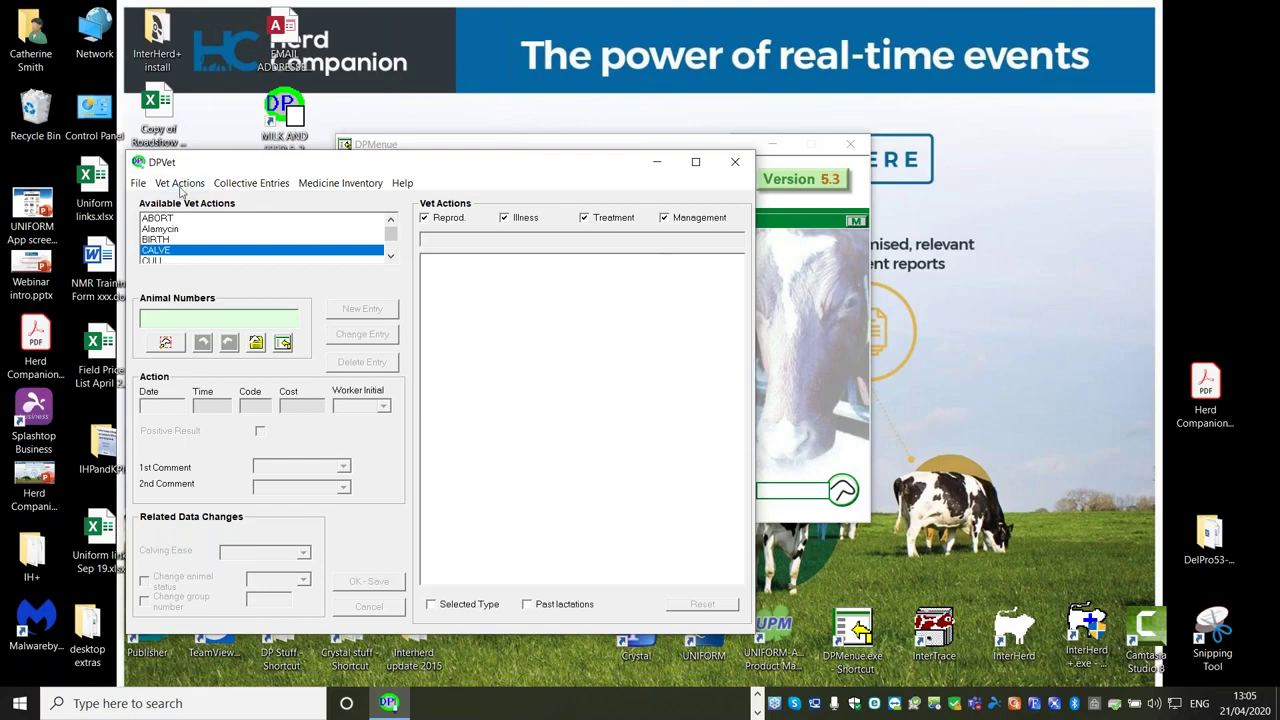
pyautogui.click(737, 163)
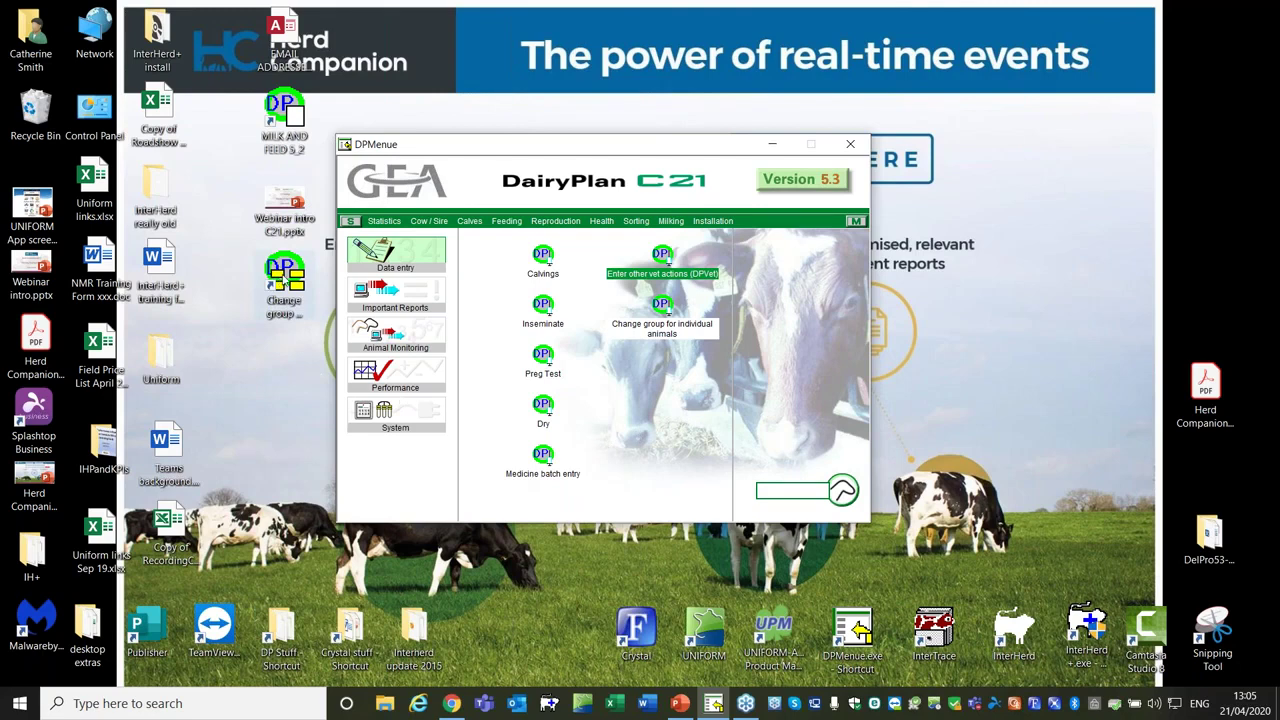
# Open the Change group numbers worksheet from its desktop shortcut and maximize it
pyautogui.click(281, 282)
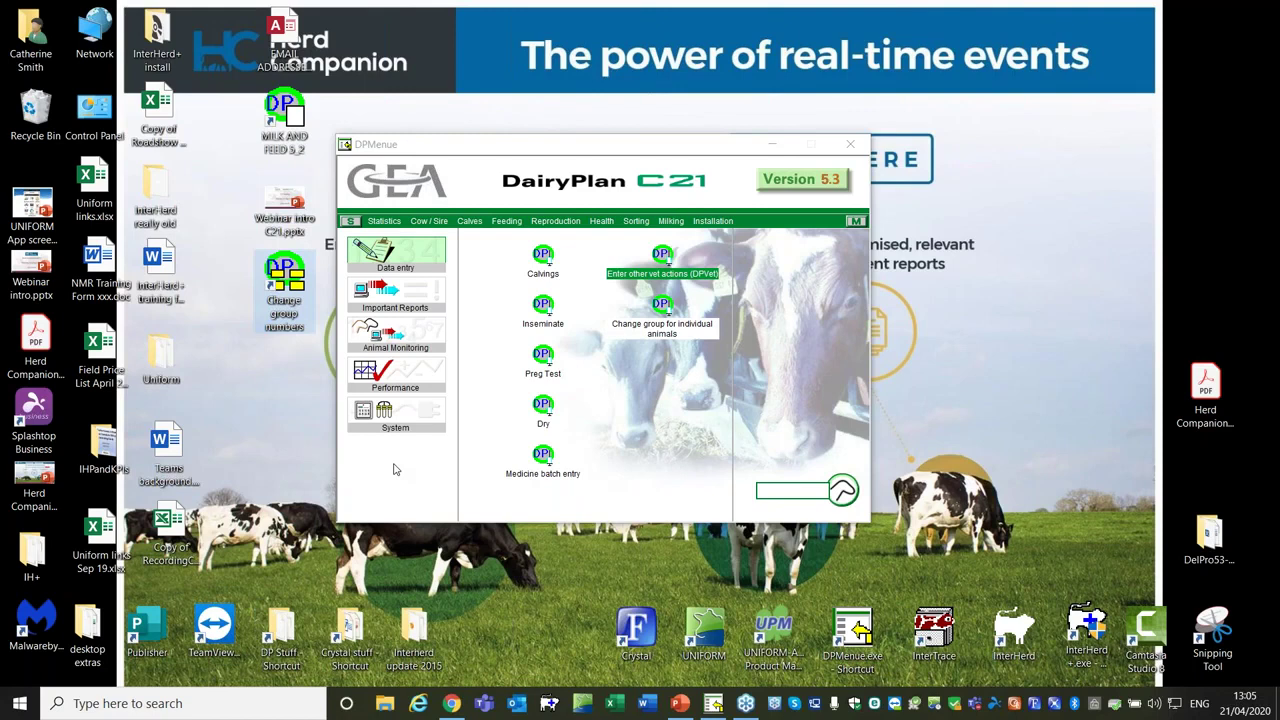
pyautogui.doubleClick(284, 282)
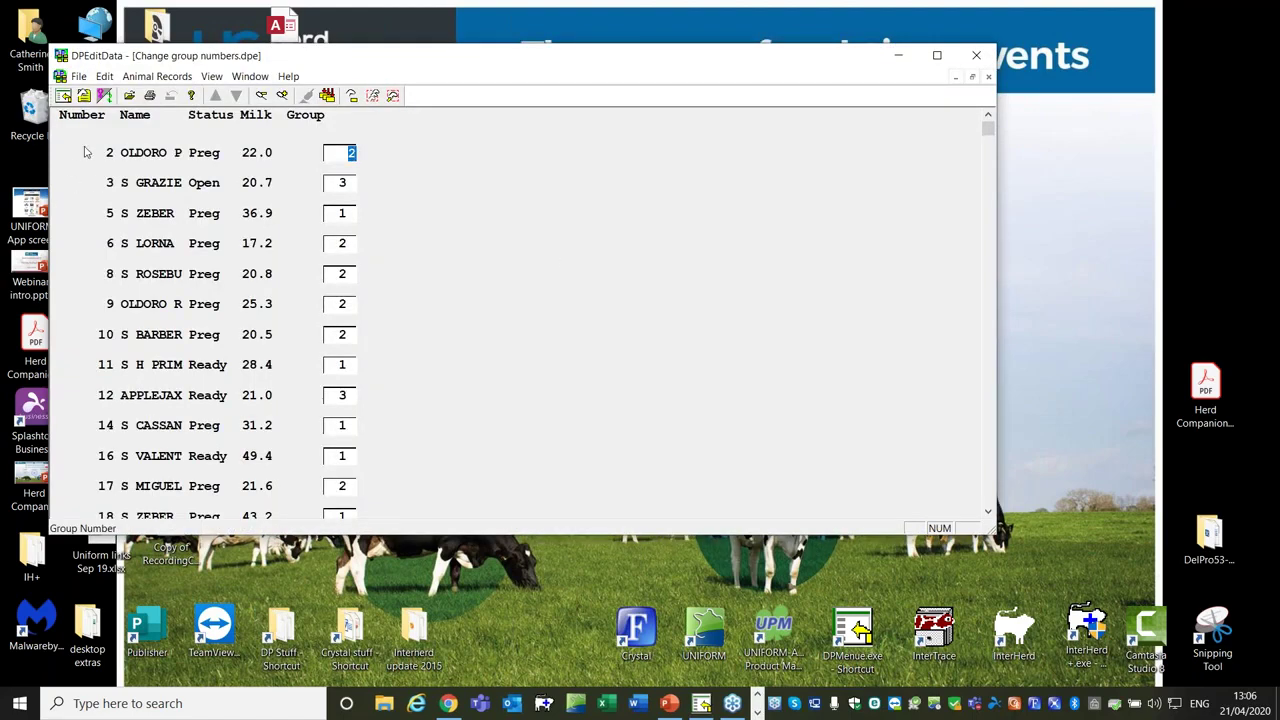
pyautogui.click(79, 77)
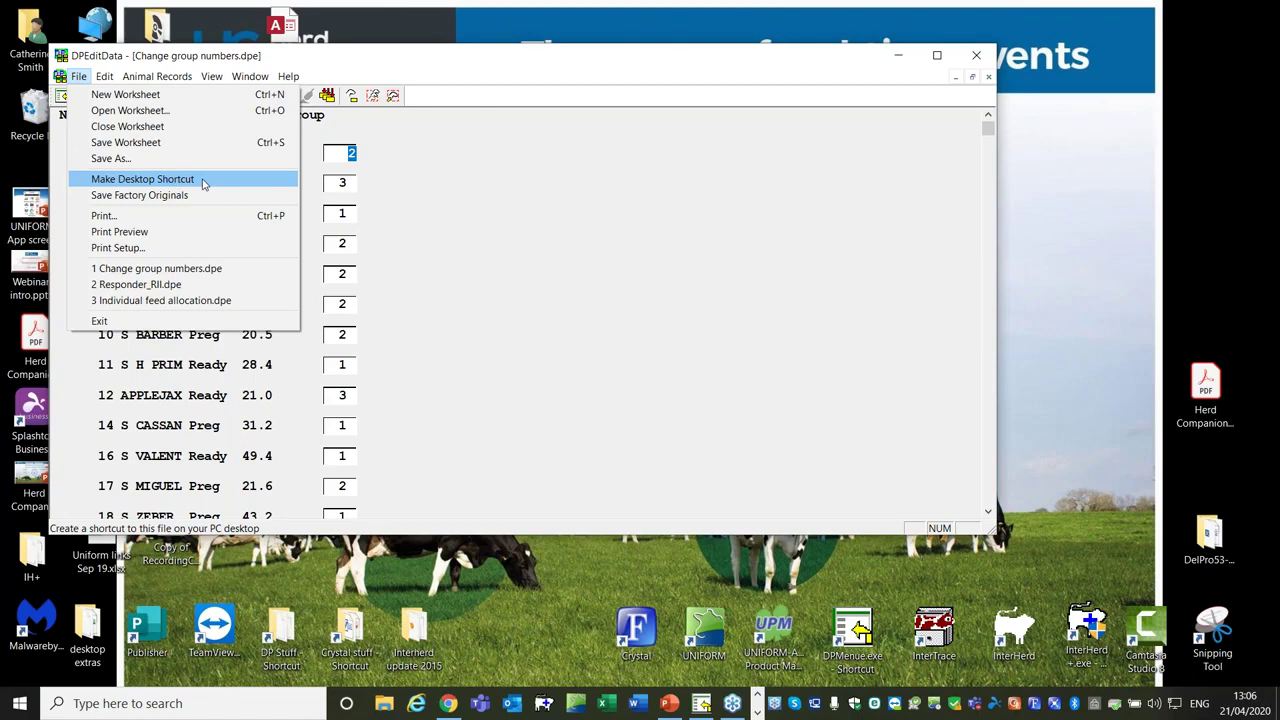
pyautogui.click(945, 79)
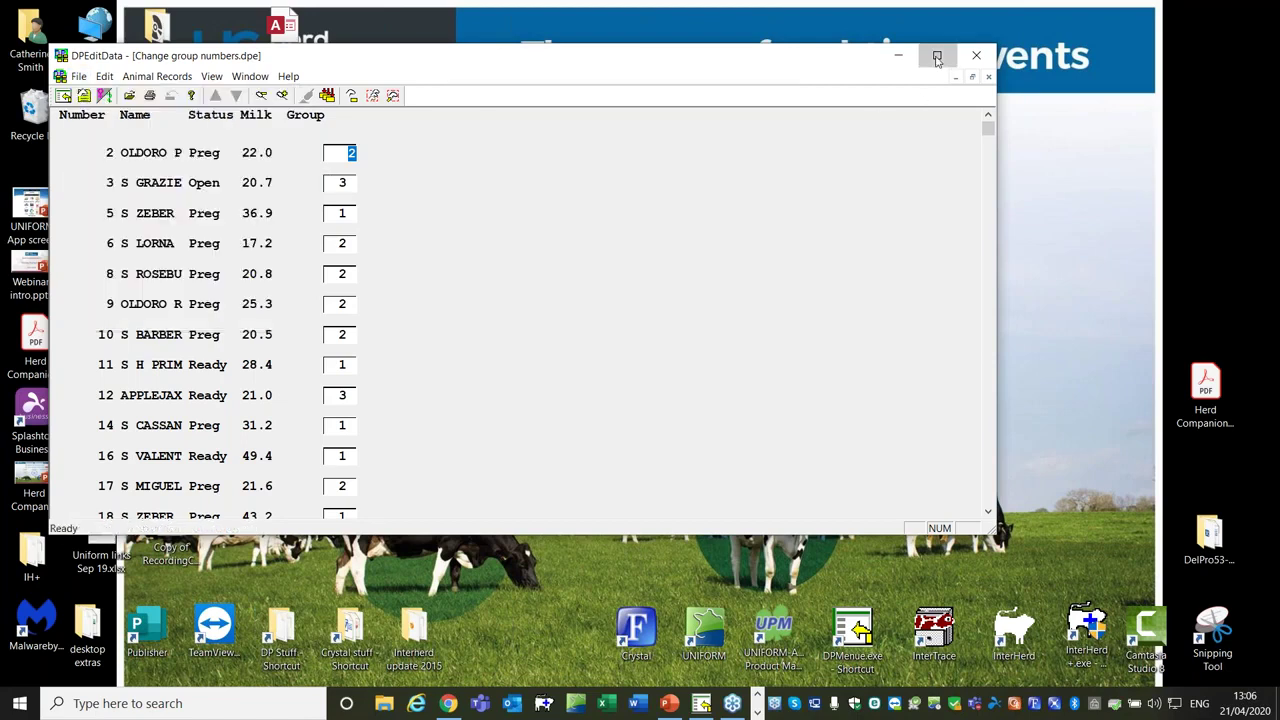
pyautogui.click(937, 57)
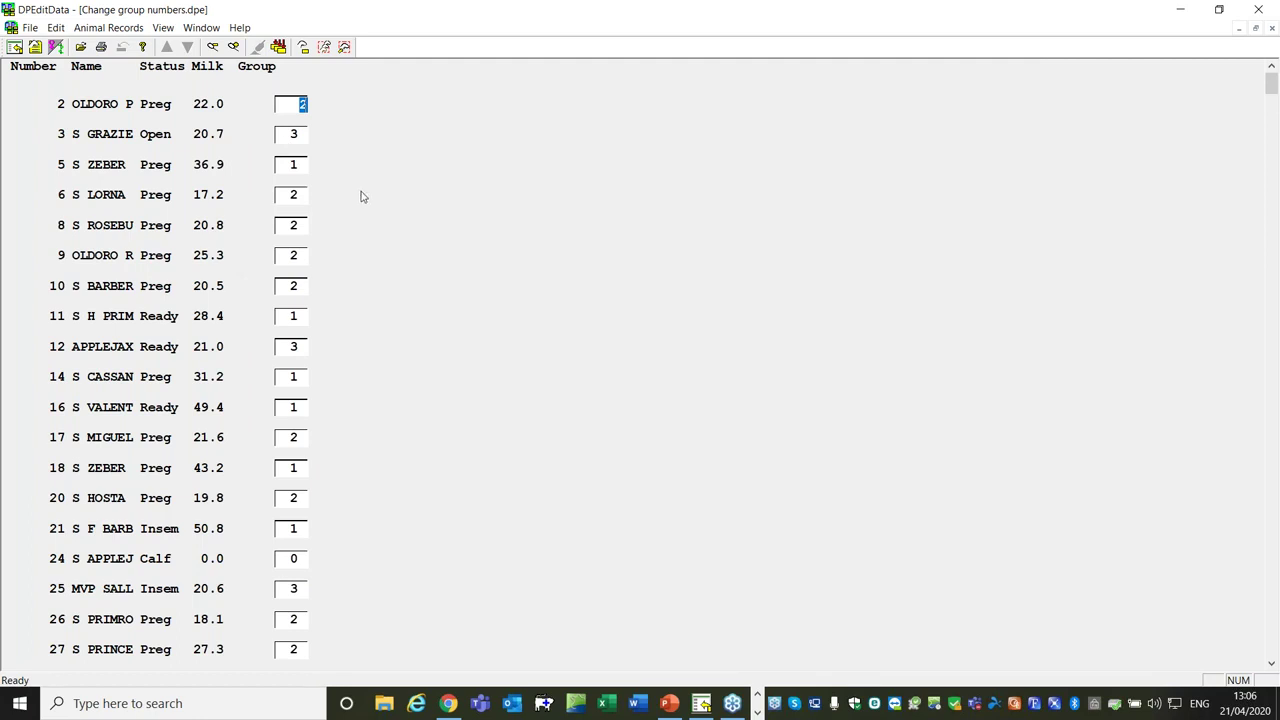
# Filter the worksheet to milking cows in lactations 1-20 that belong to group 1
pyautogui.click(324, 50)
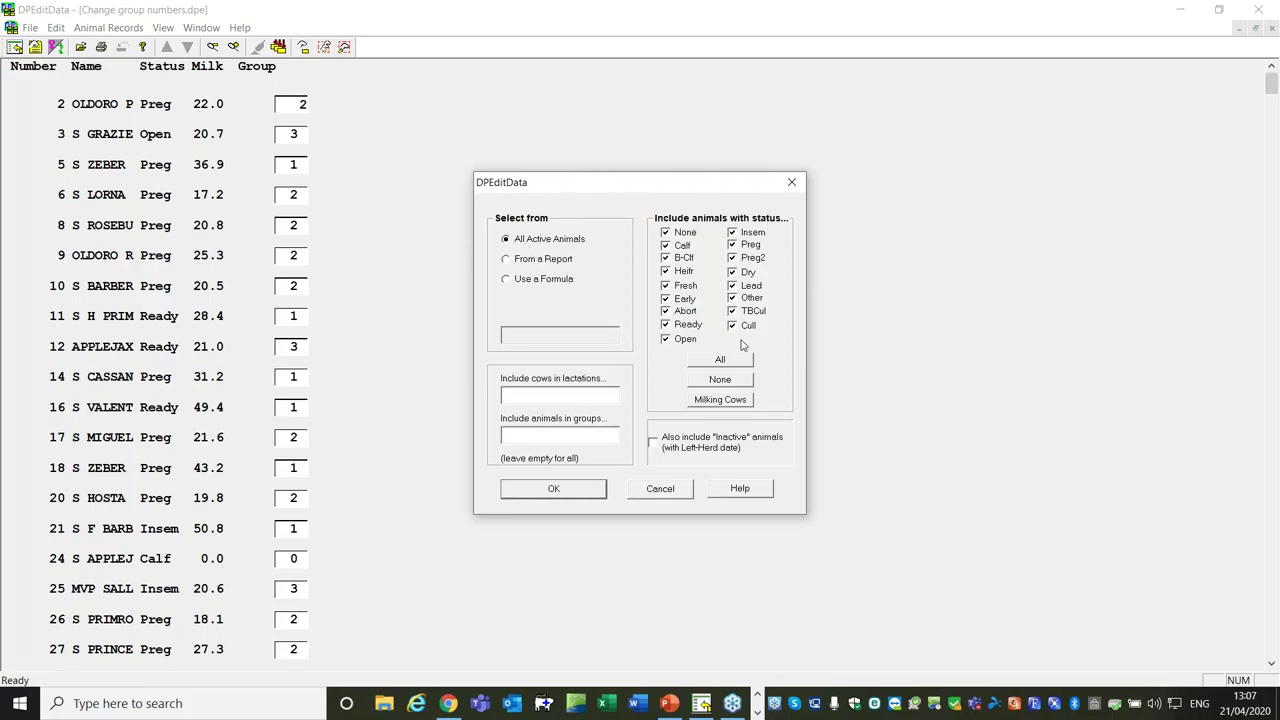
pyautogui.click(705, 402)
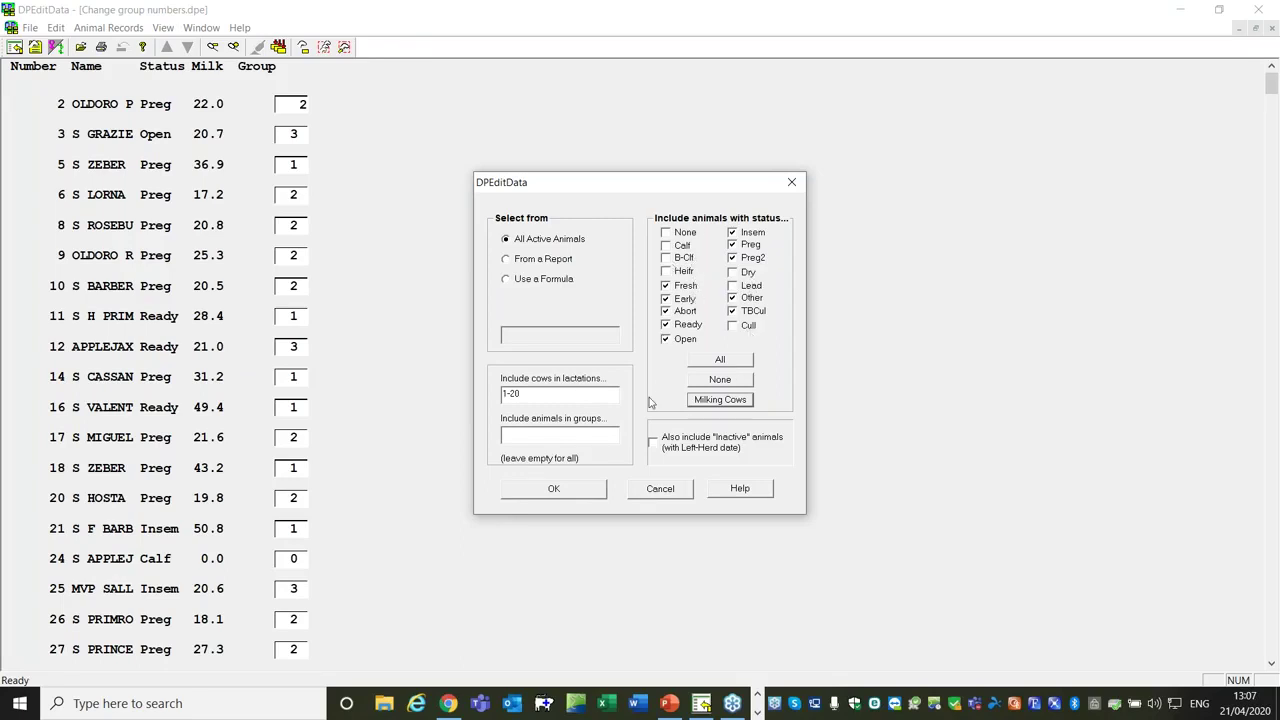
pyautogui.click(555, 436)
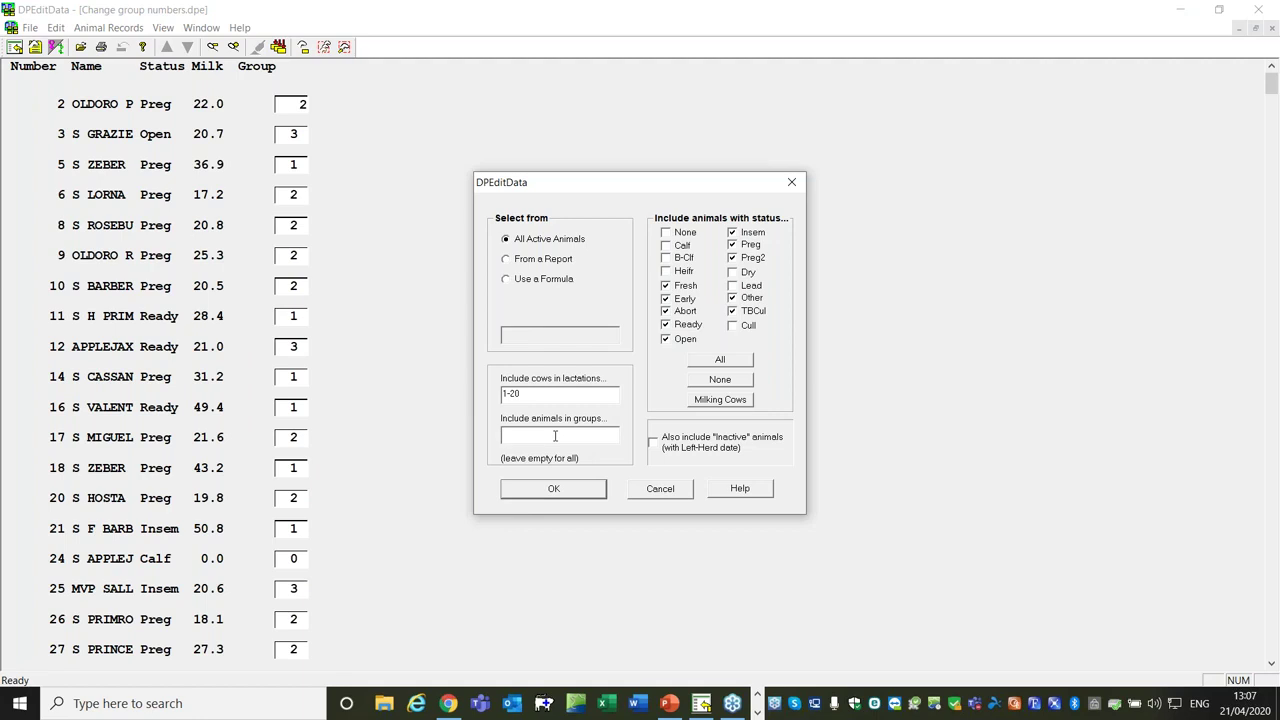
pyautogui.write('1')
pyautogui.click(556, 492)
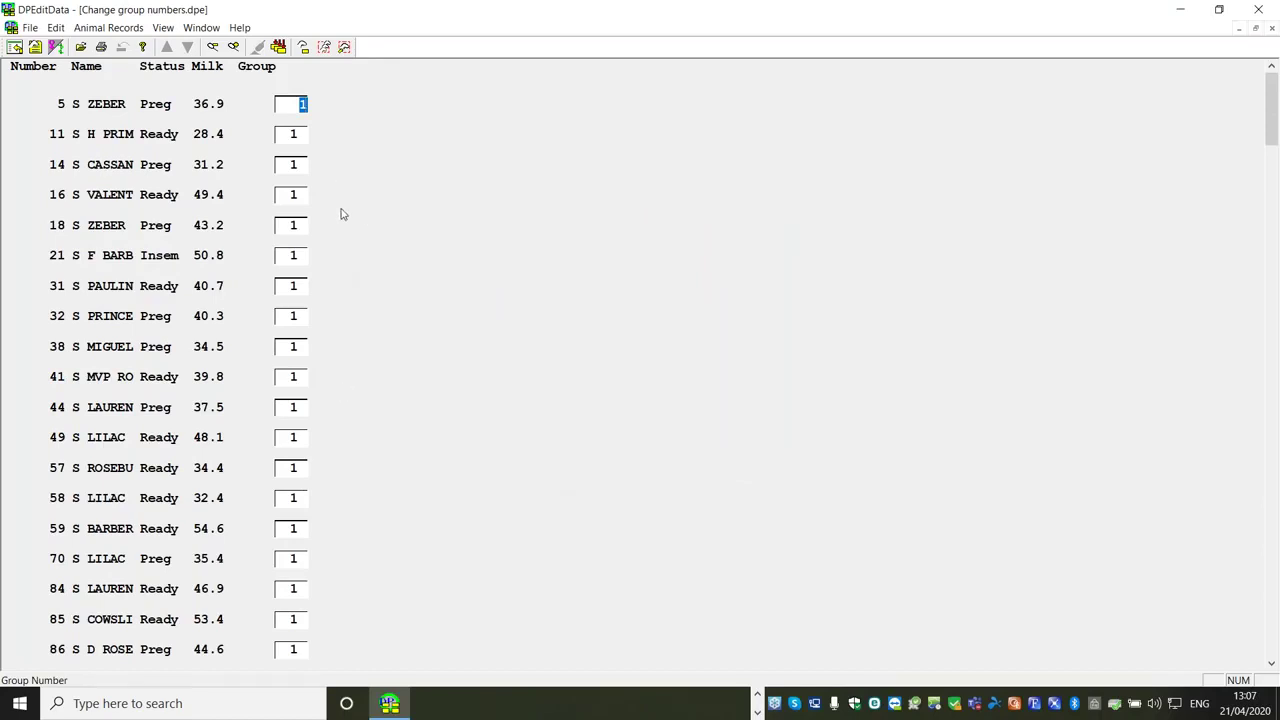
# Batch-update the group number of all listed cows to exactly 6
pyautogui.click(279, 48)
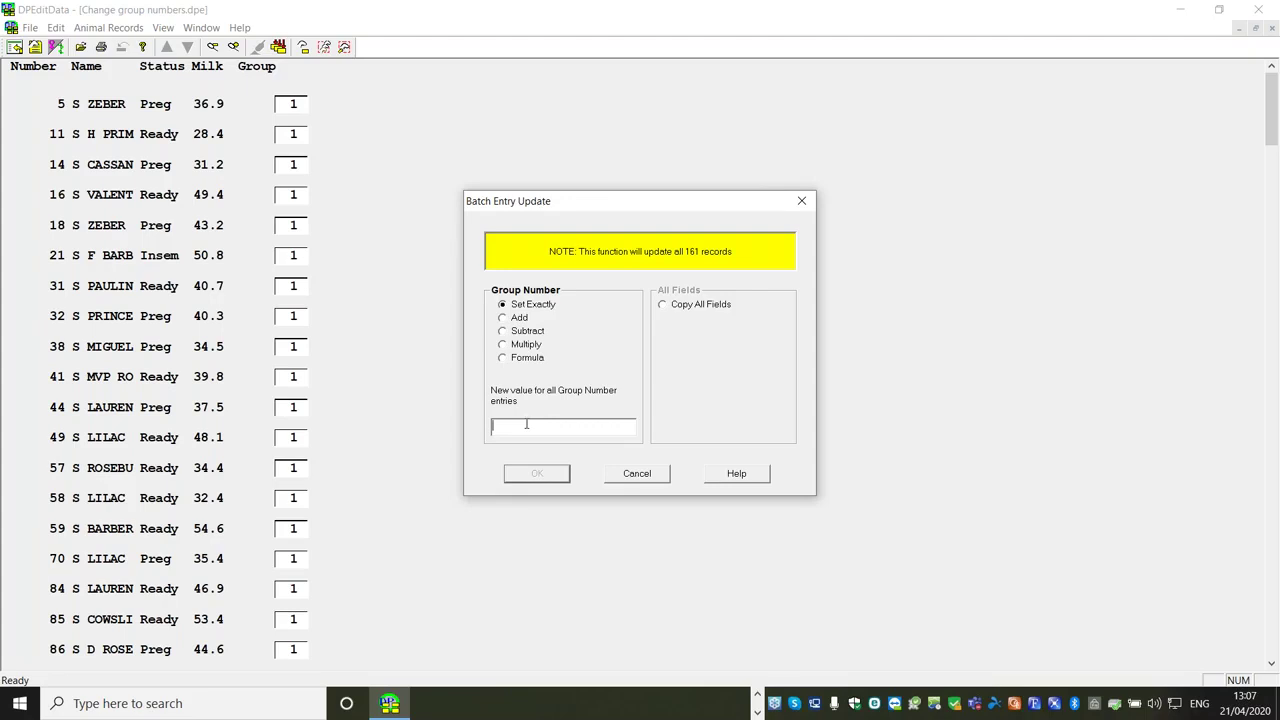
pyautogui.write('6')
pyautogui.click(537, 473)
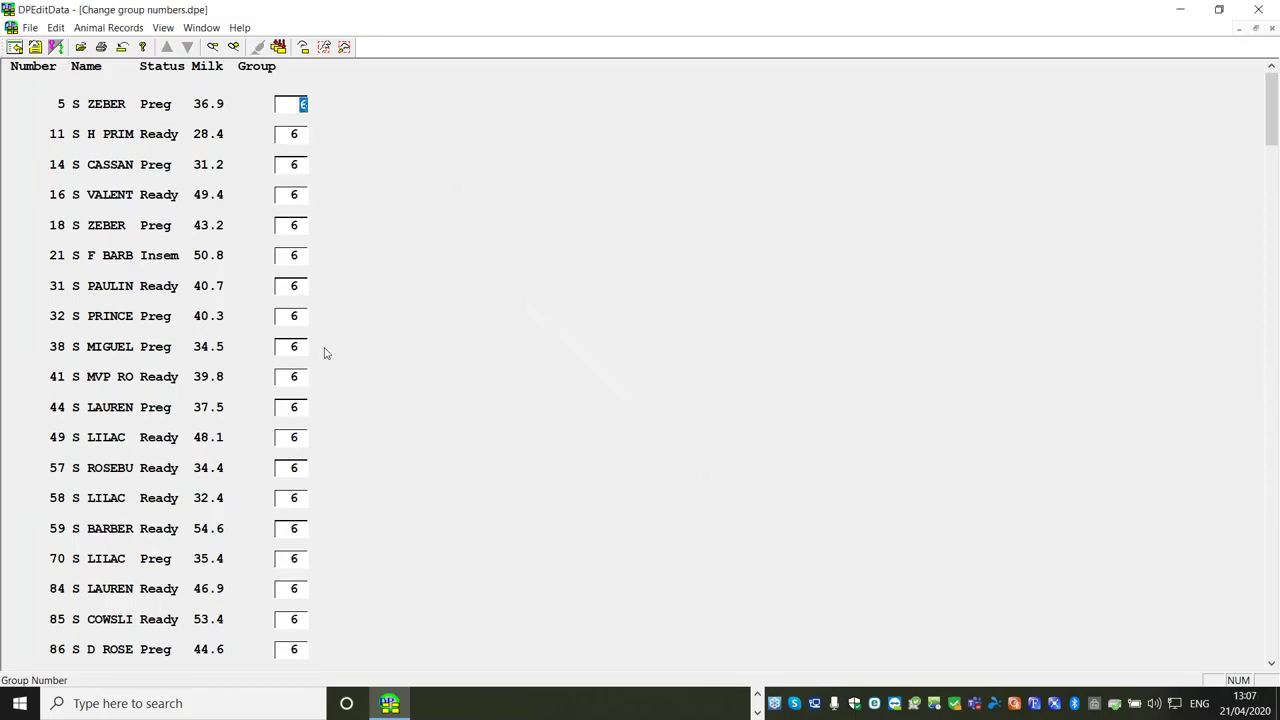
# Set the group number of cow 31 to 2 and of cow 41 to 1
pyautogui.click(293, 288)
pyautogui.write('2')
pyautogui.click(293, 376)
pyautogui.press('BackSpace')
pyautogui.write('1')
# Filter the milking cows again with a shorter lactation range and different group criteria, then close the worksheet without saving it
pyautogui.click(326, 50)
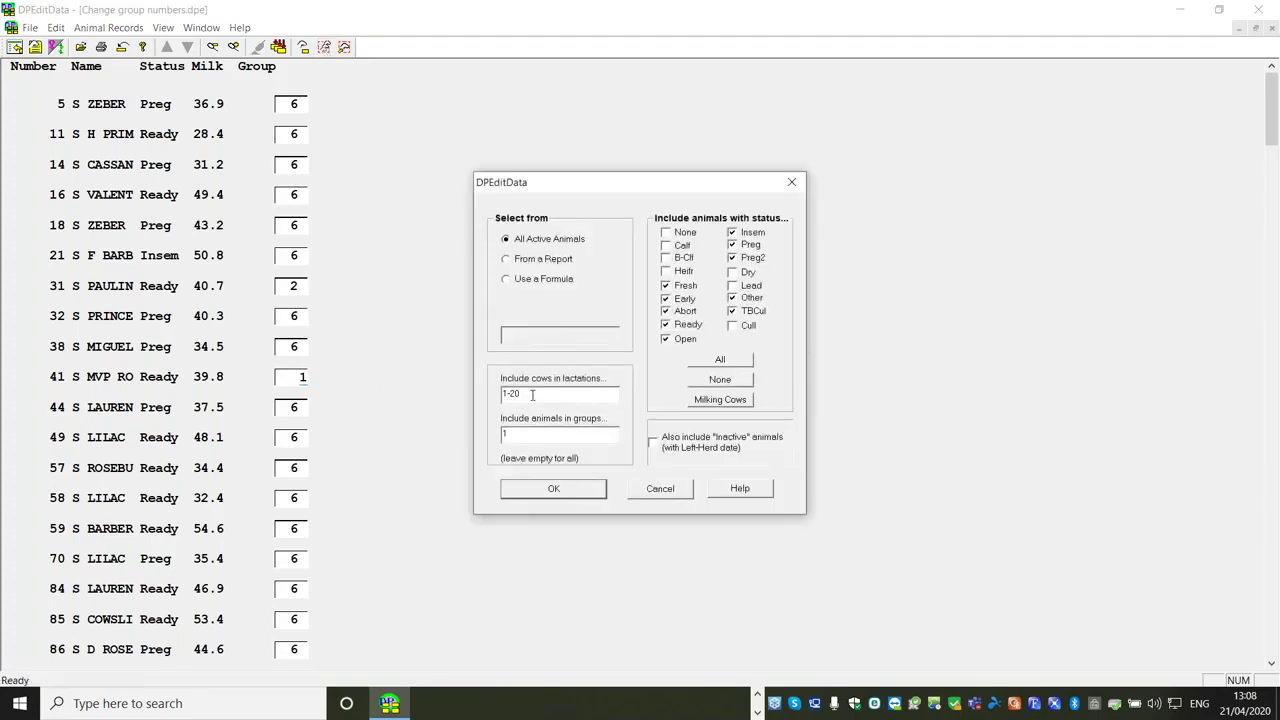
pyautogui.press('BackSpace')
pyautogui.press('BackSpace')
pyautogui.click(539, 435)
pyautogui.click(550, 489)
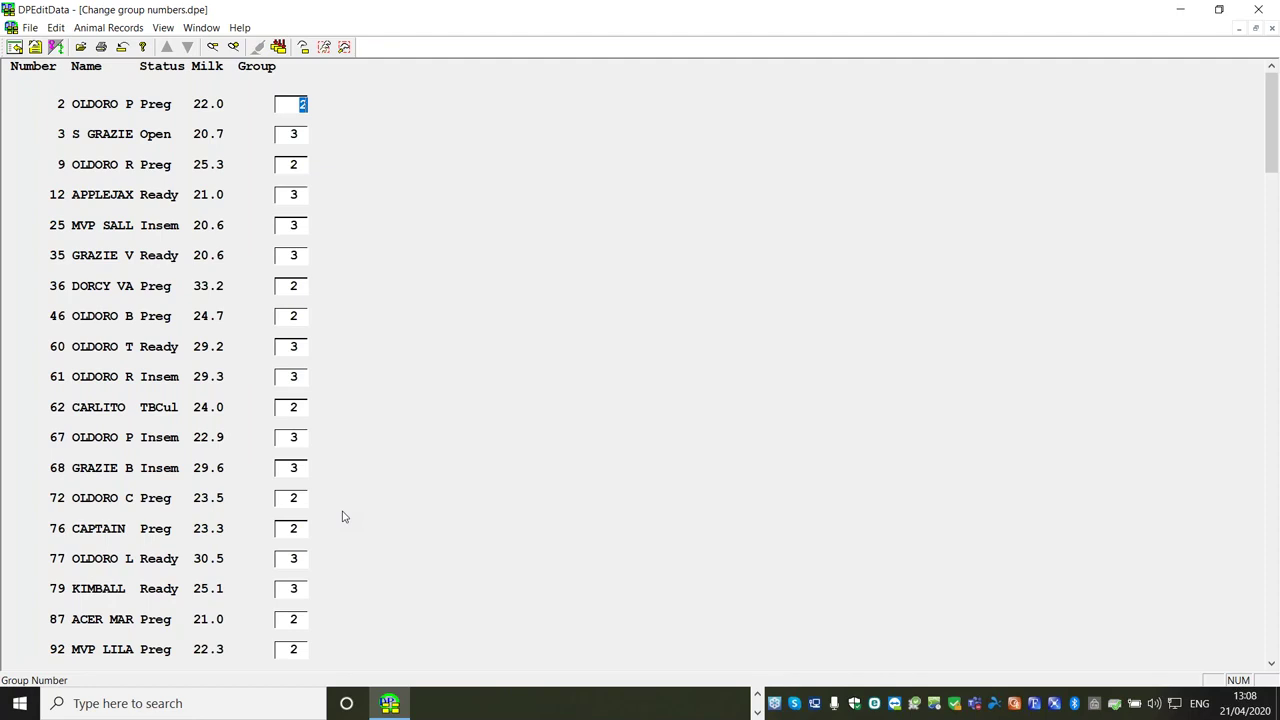
pyautogui.click(1263, 9)
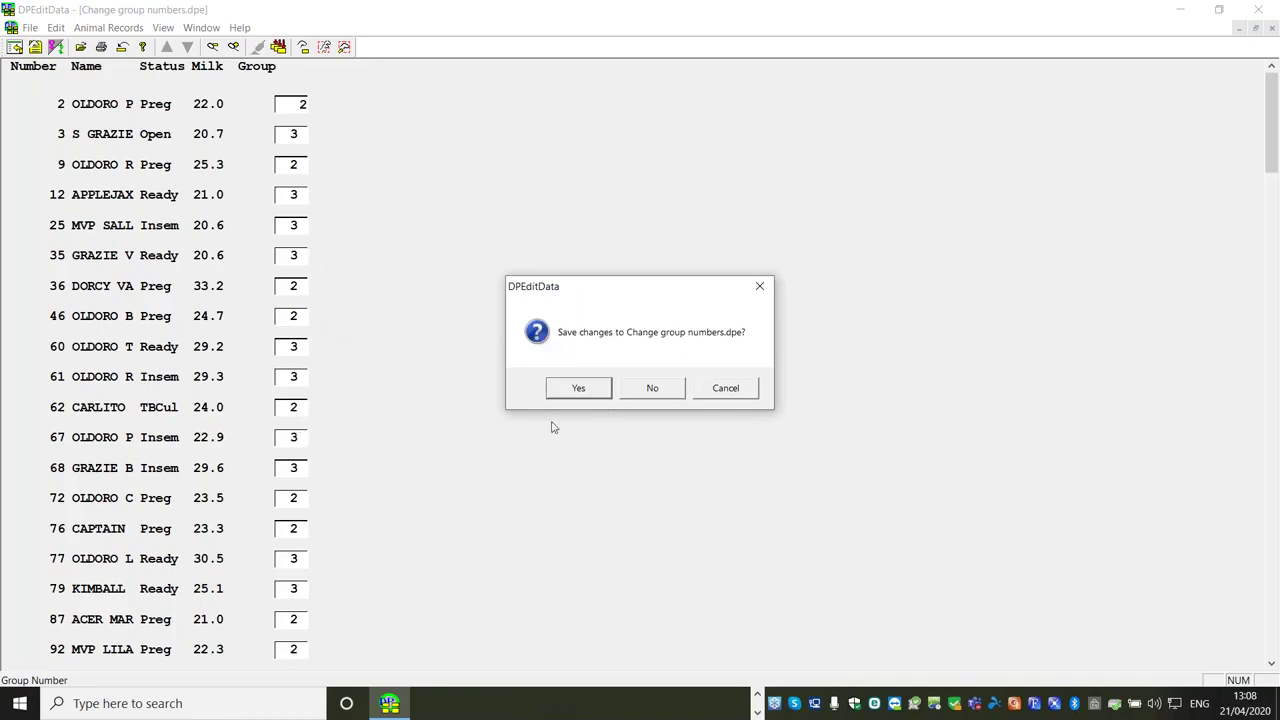
pyautogui.click(640, 392)
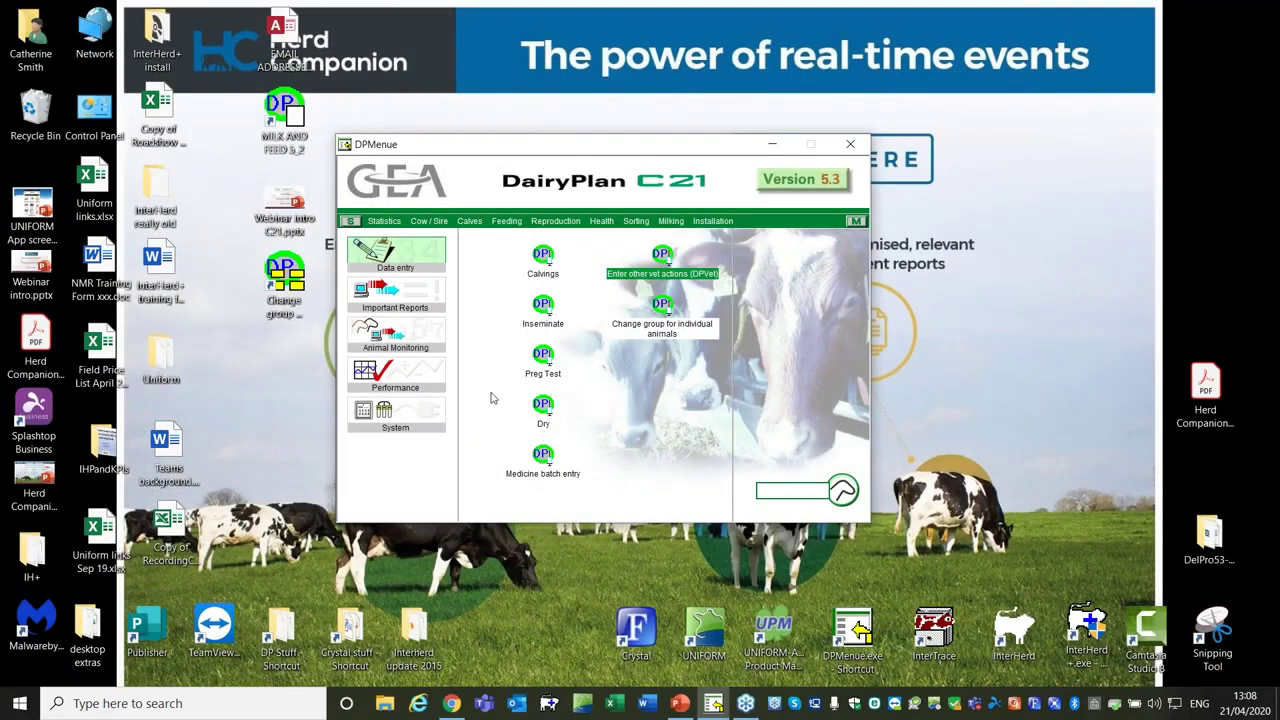
# View the individual feed rations worksheet with each cow's parlour feed allocation, then close it
pyautogui.click(508, 221)
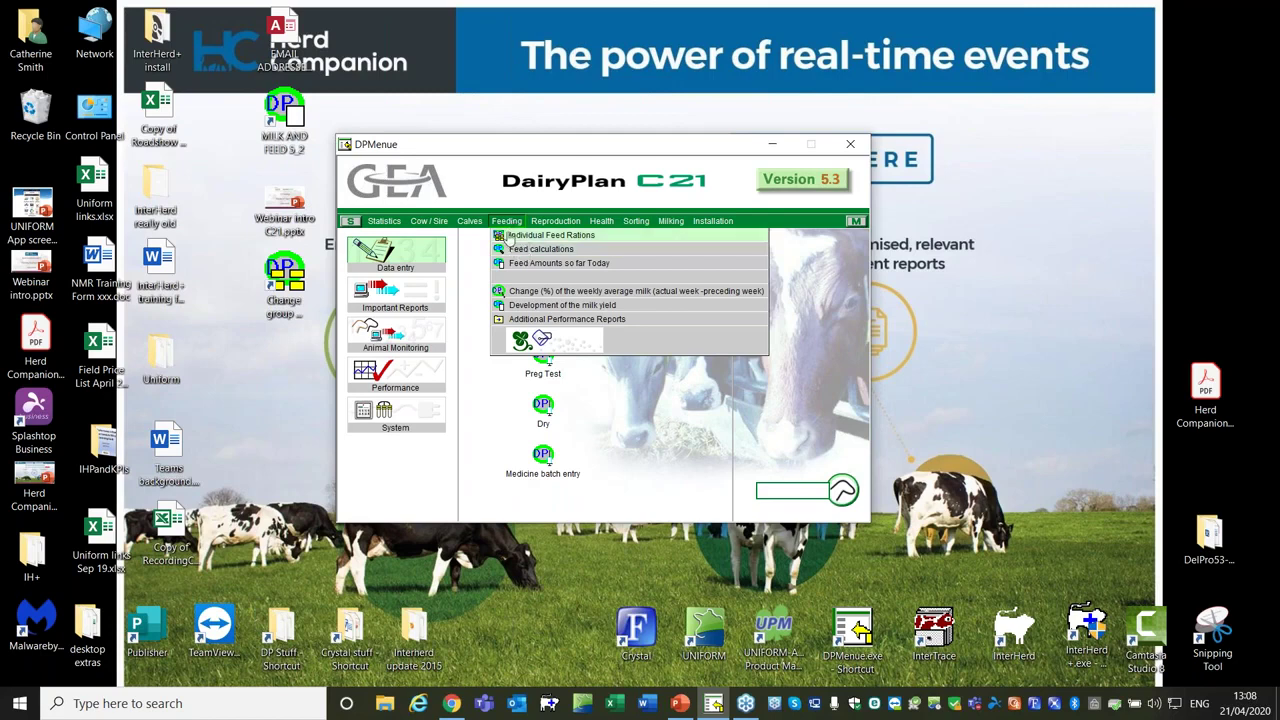
pyautogui.click(552, 236)
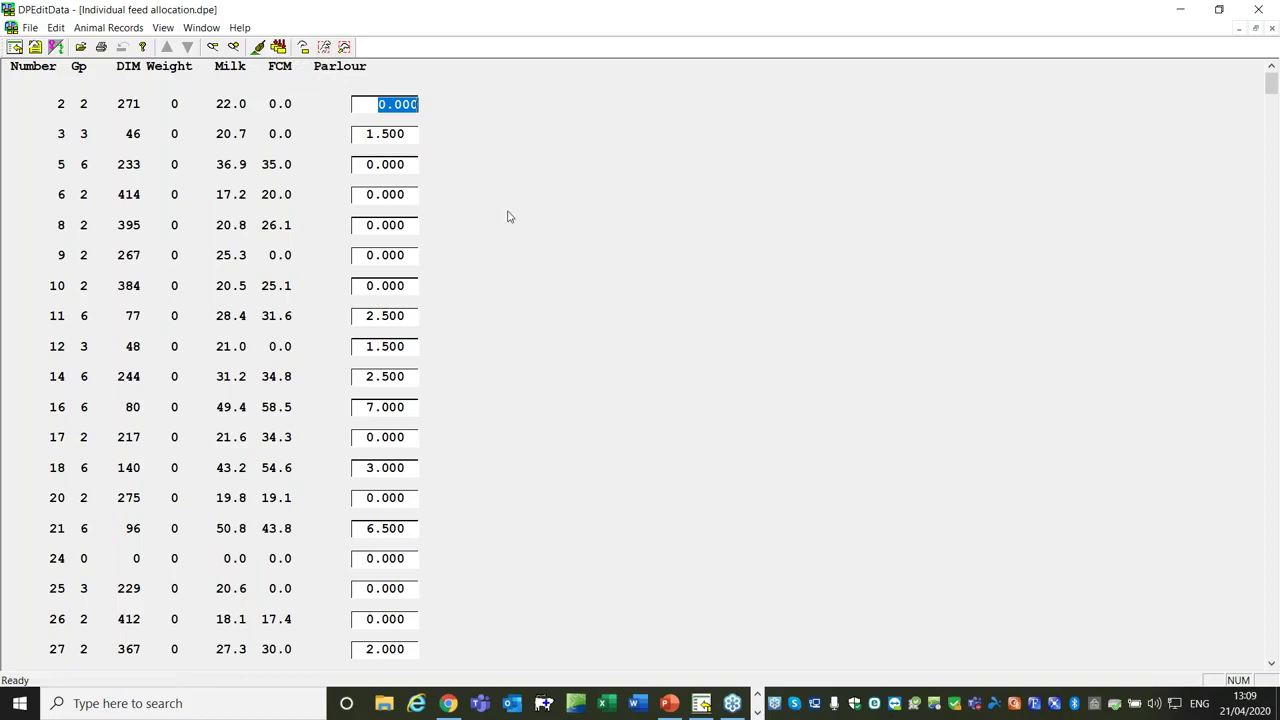
pyautogui.click(1259, 9)
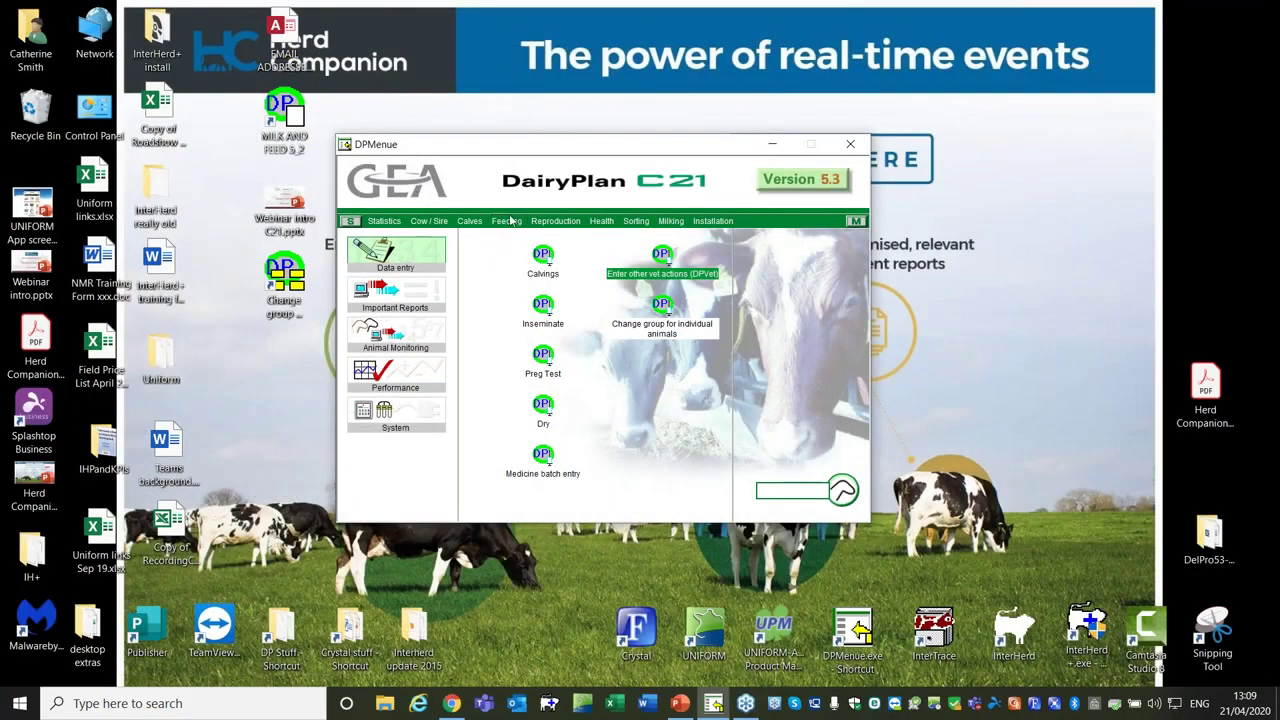
# Open the feed calculations and examine the feed curve and tables of group 3, then return to group 5
pyautogui.click(506, 221)
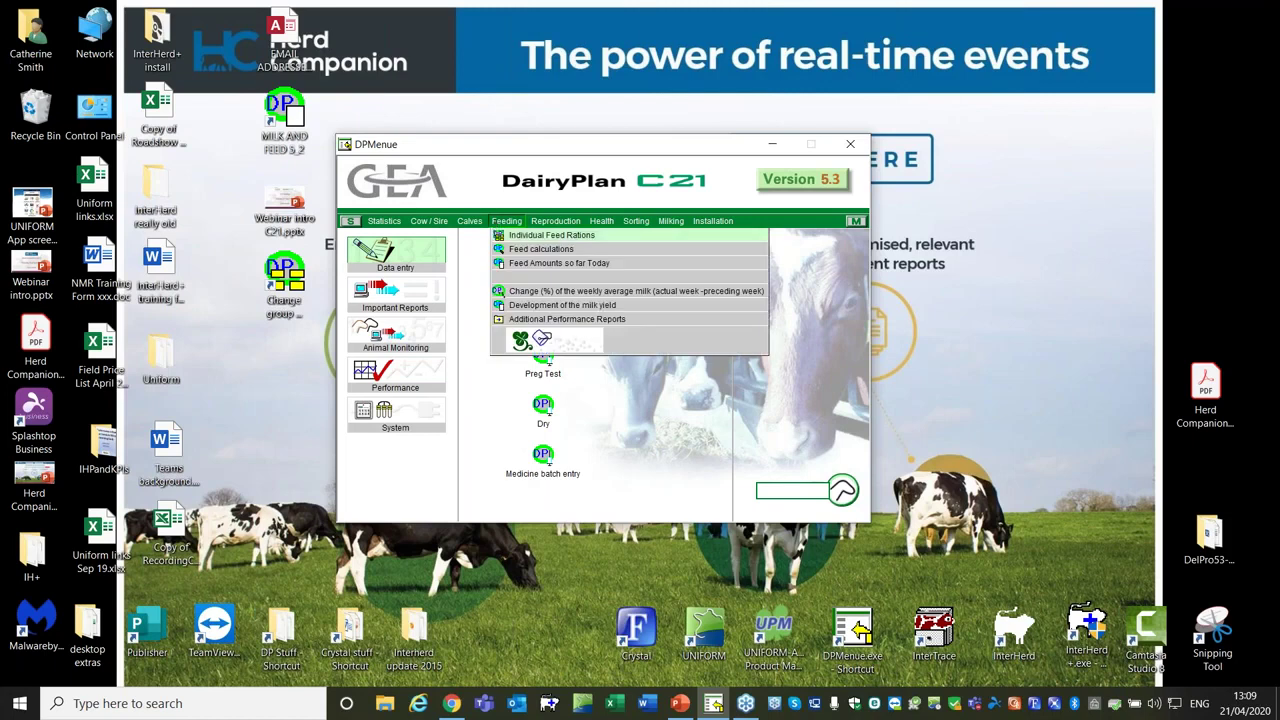
pyautogui.click(535, 251)
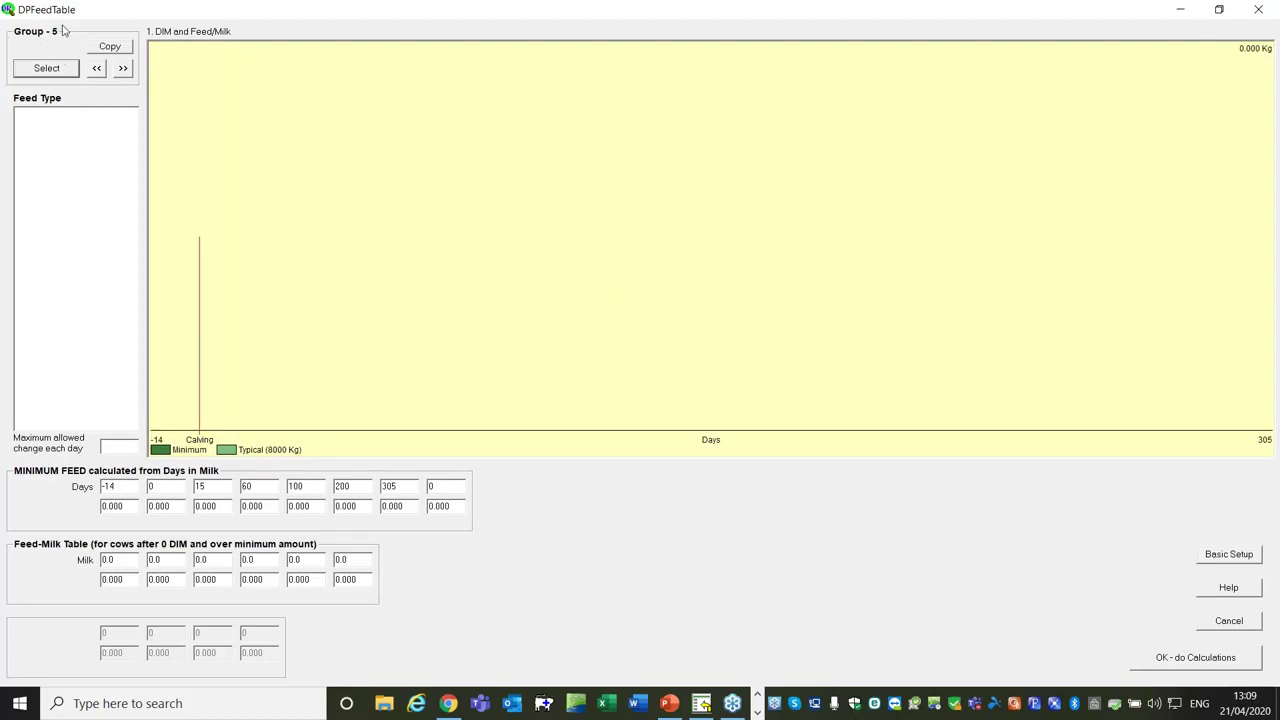
pyautogui.click(97, 69)
pyautogui.click(97, 69)
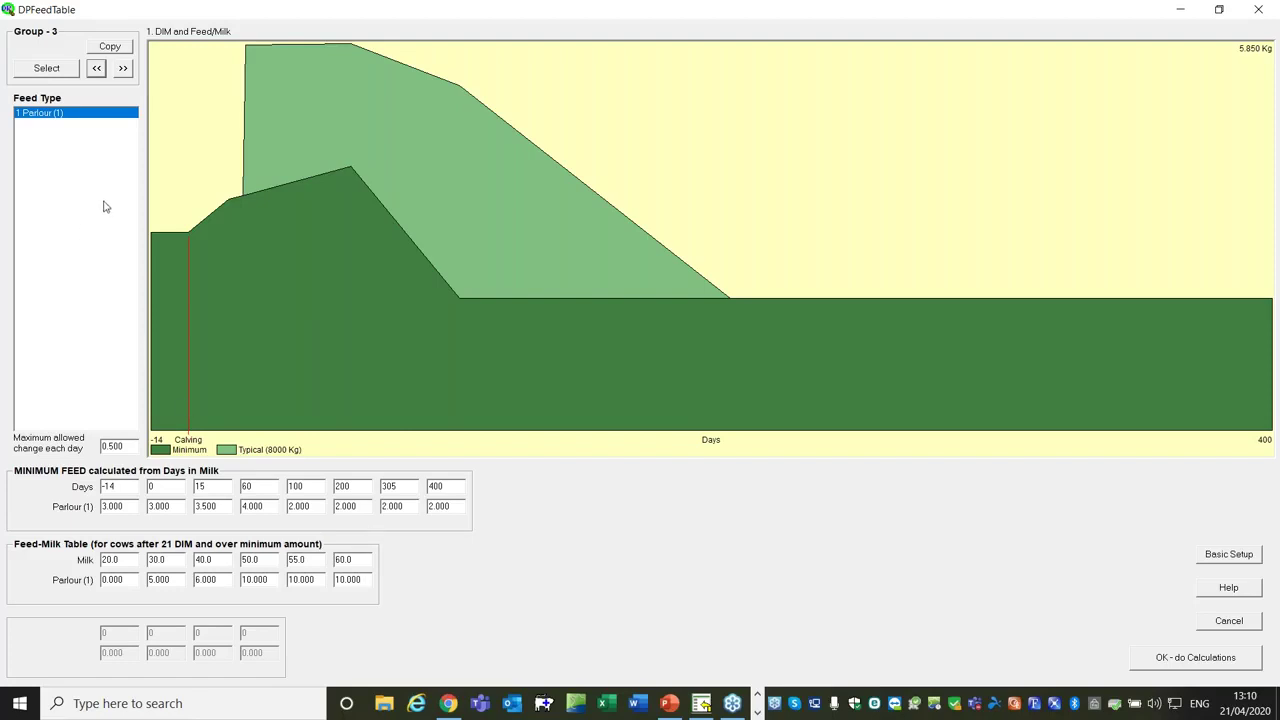
pyautogui.click(123, 68)
pyautogui.click(123, 68)
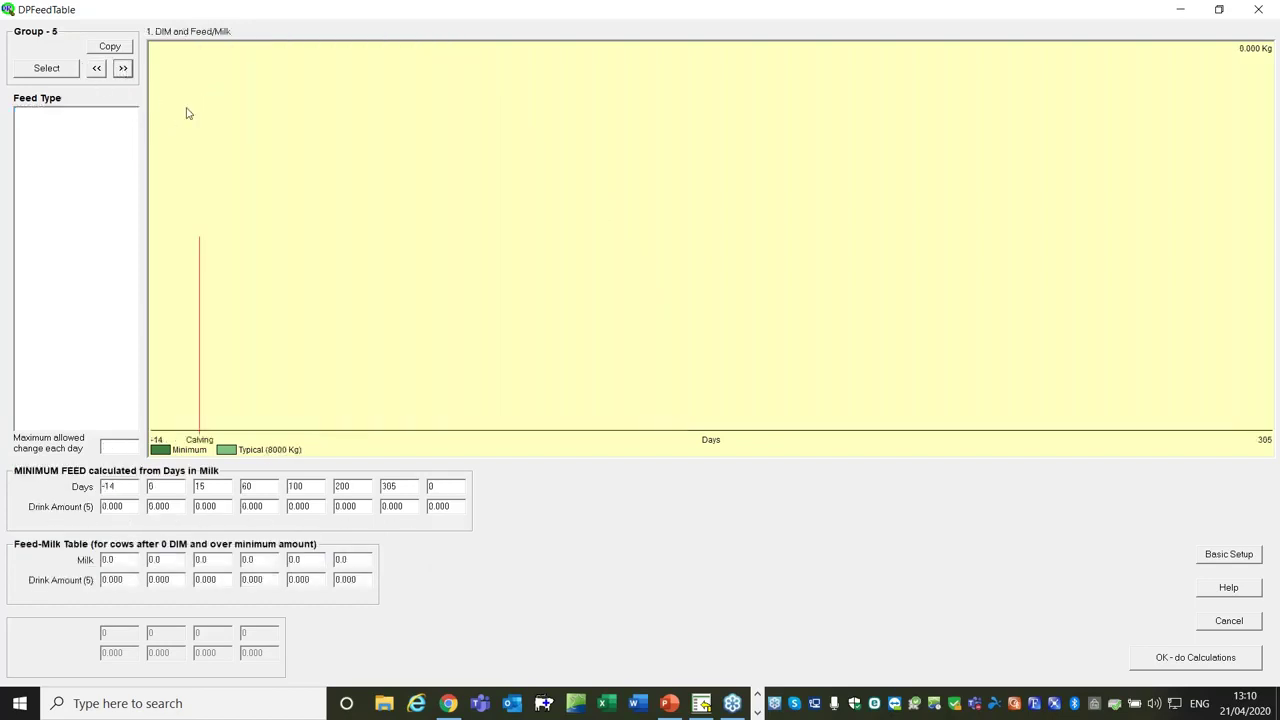
# Copy the entire feed setup of group 3 into group 5, then exit the feed table without saving
pyautogui.click(109, 47)
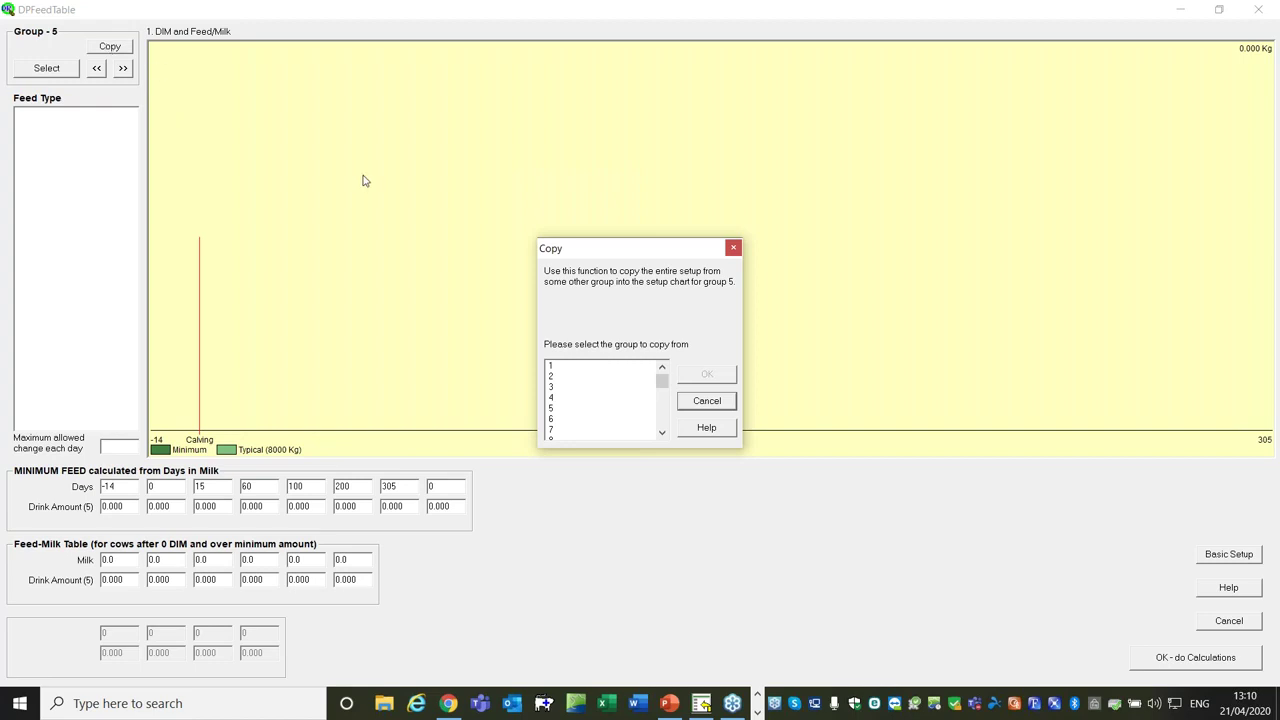
pyautogui.click(554, 388)
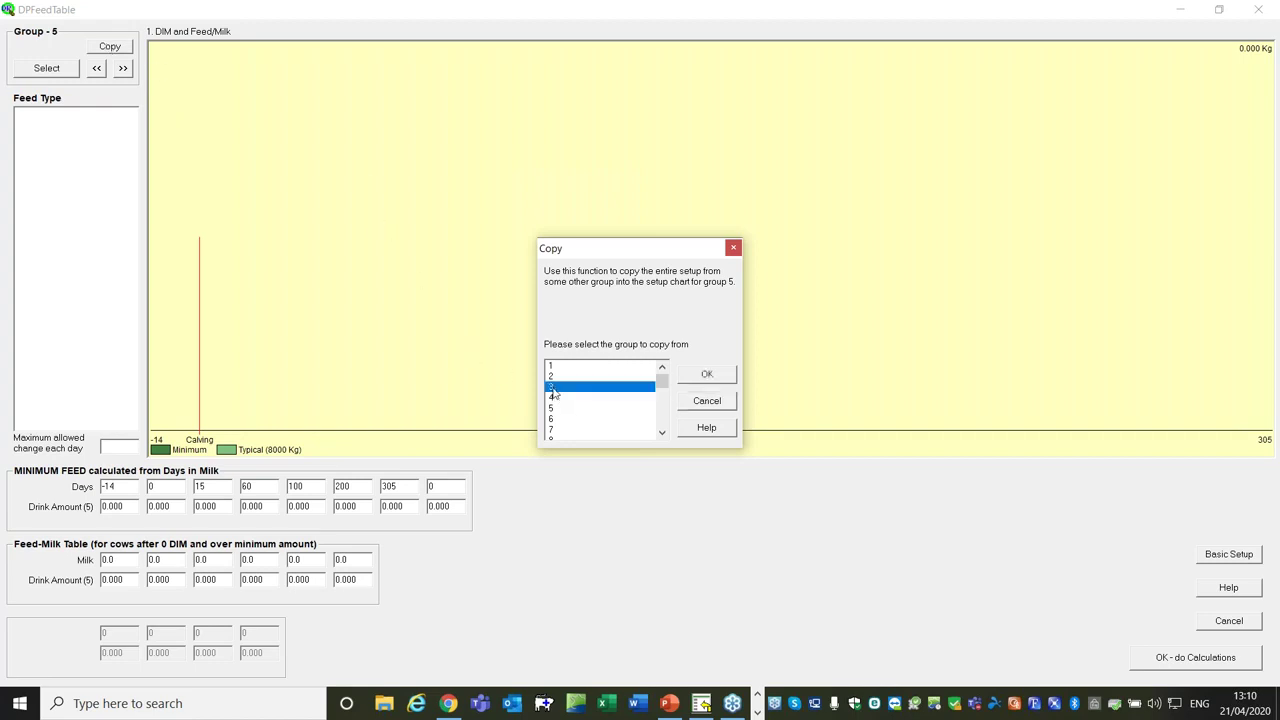
pyautogui.click(712, 374)
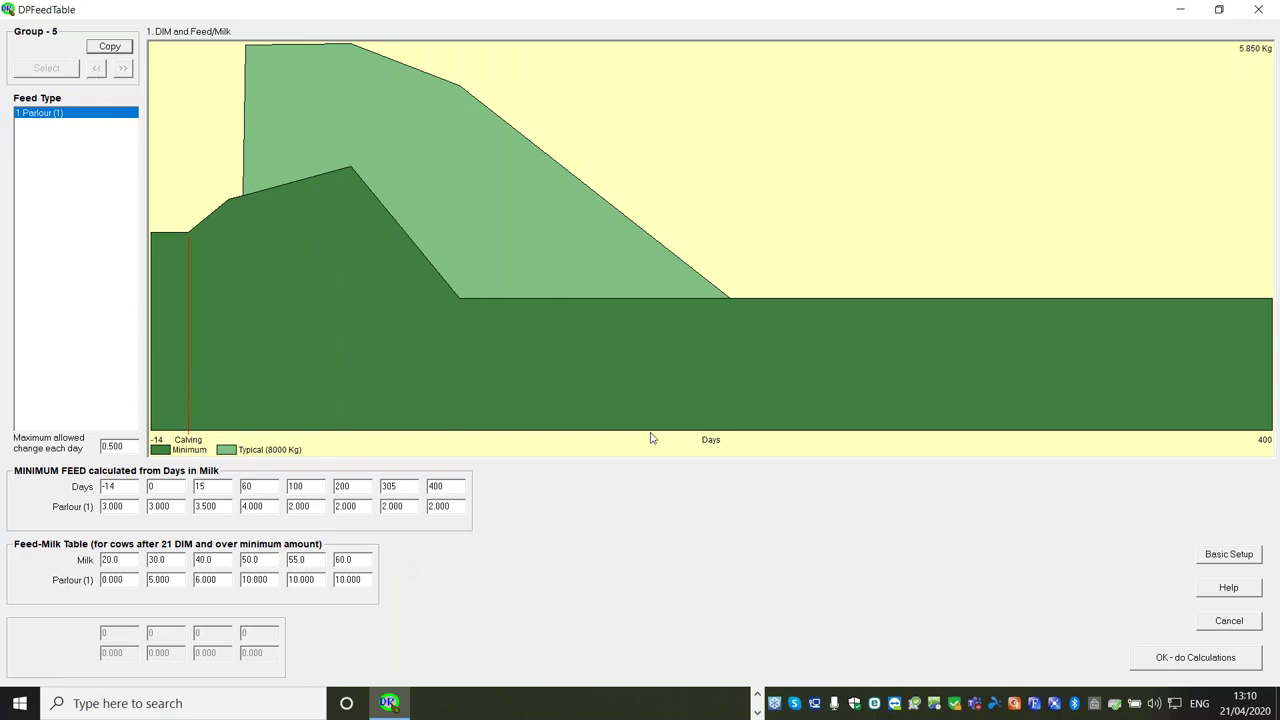
pyautogui.click(1236, 620)
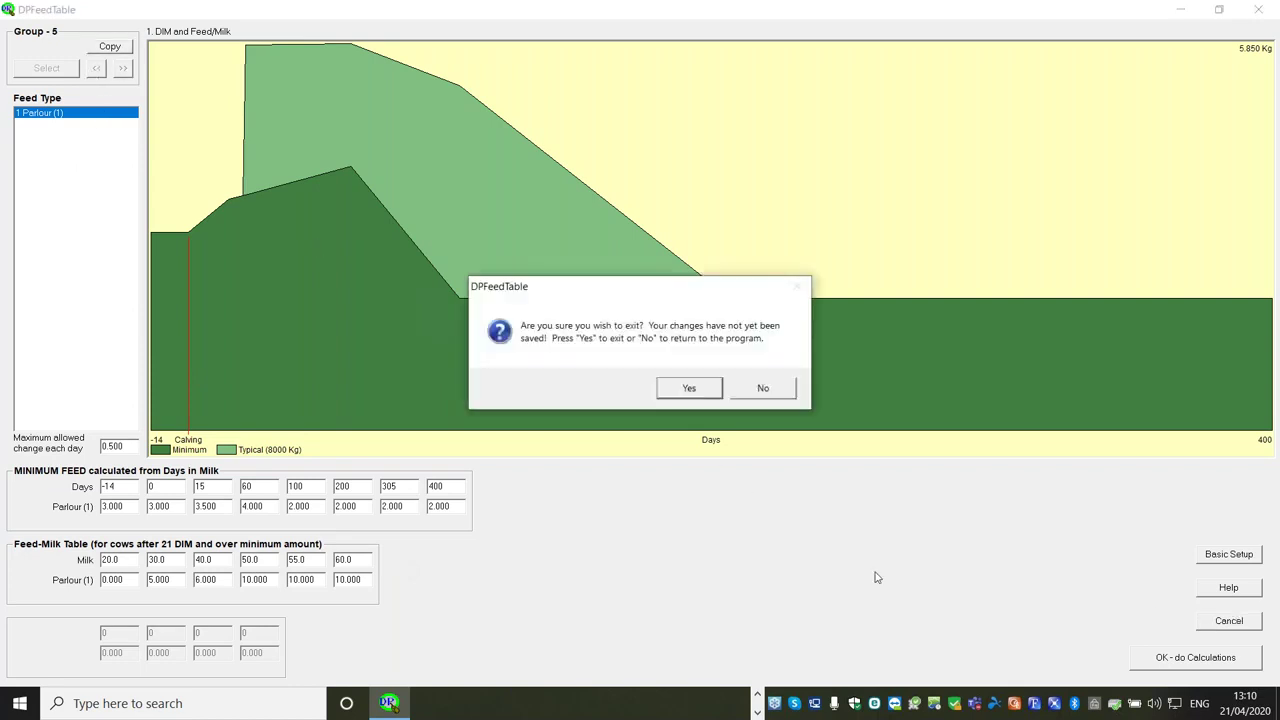
pyautogui.click(690, 394)
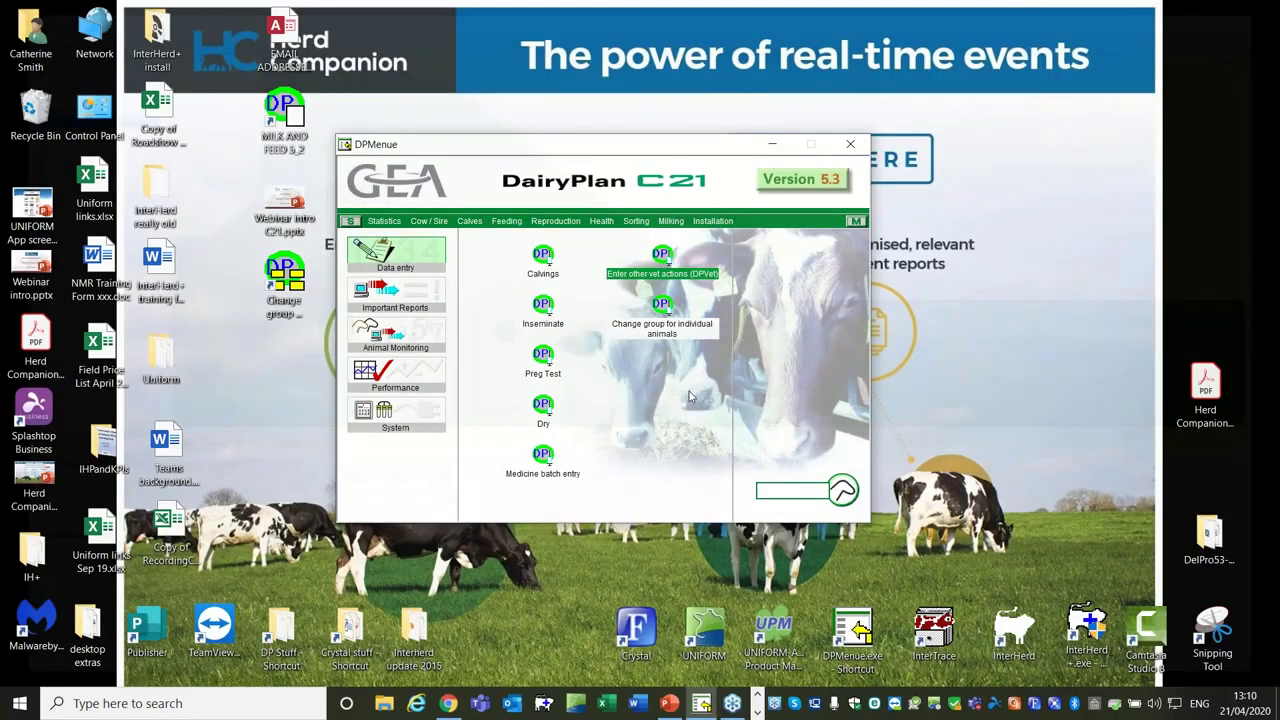
# Reopen the feed calculations for group 6 and enable automatic calculations for all animals in this group, checking the herd management feed settings
pyautogui.click(506, 220)
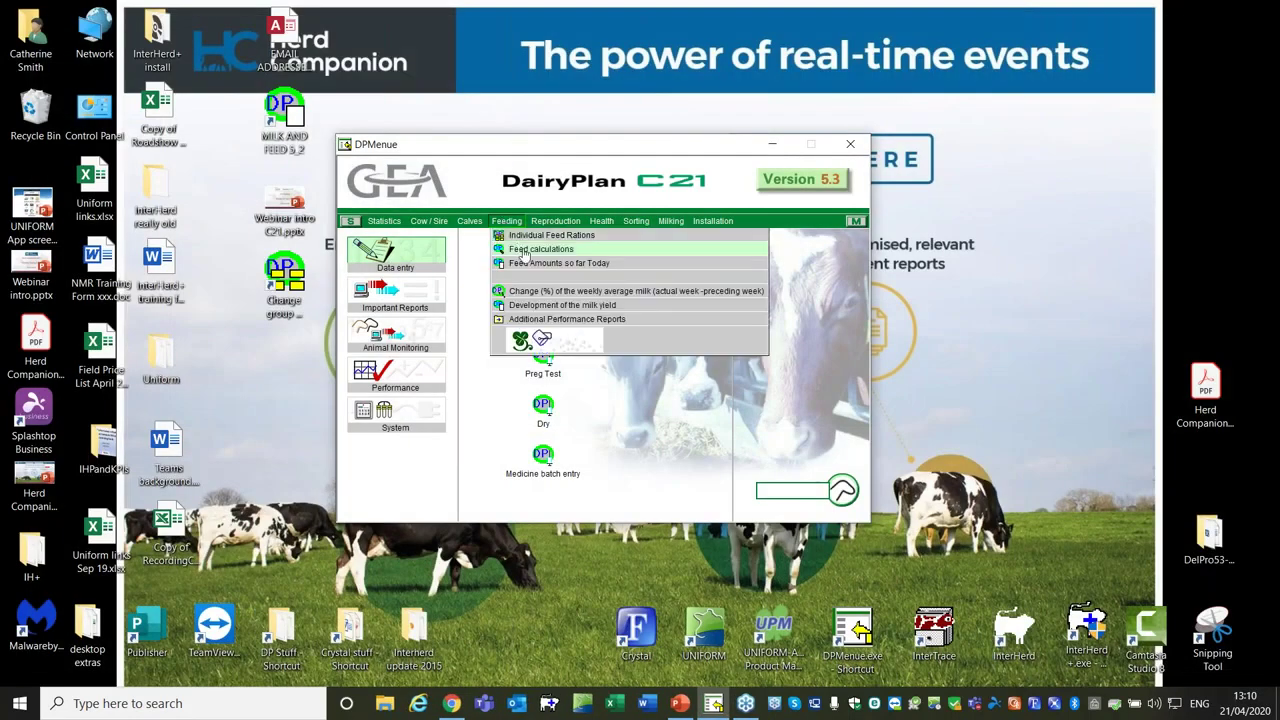
pyautogui.click(524, 250)
pyautogui.click(124, 68)
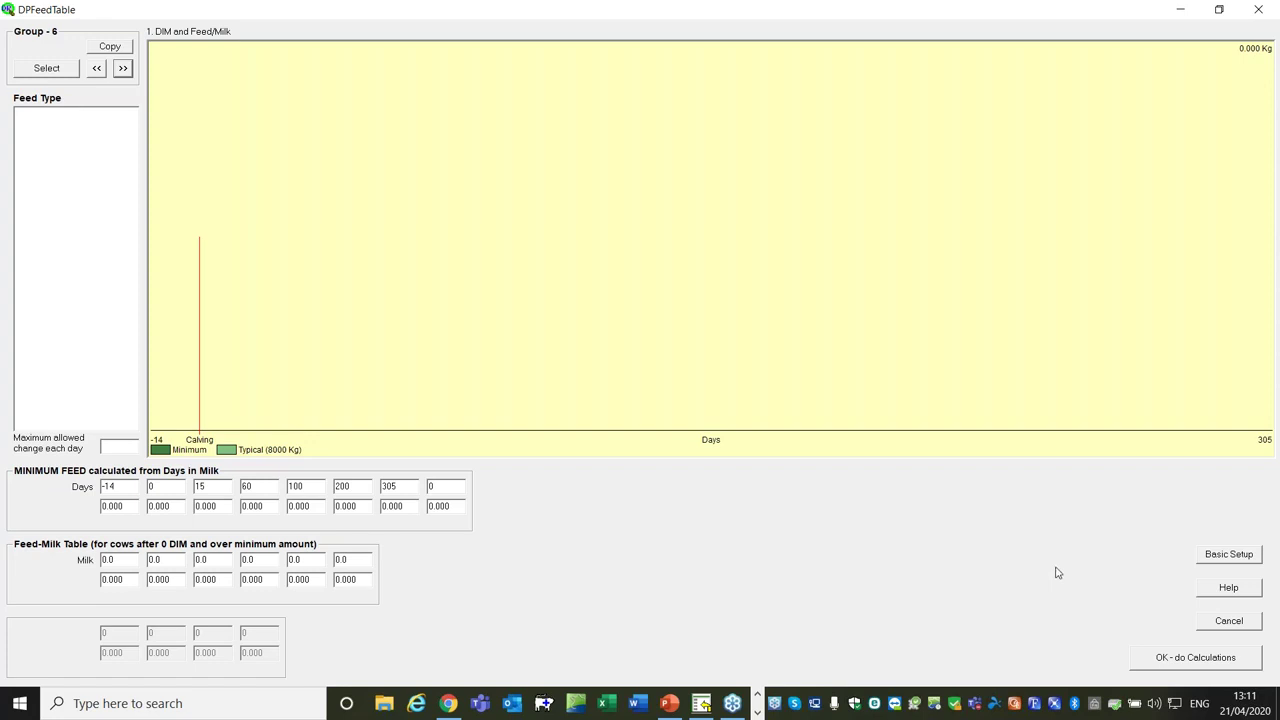
pyautogui.click(1229, 556)
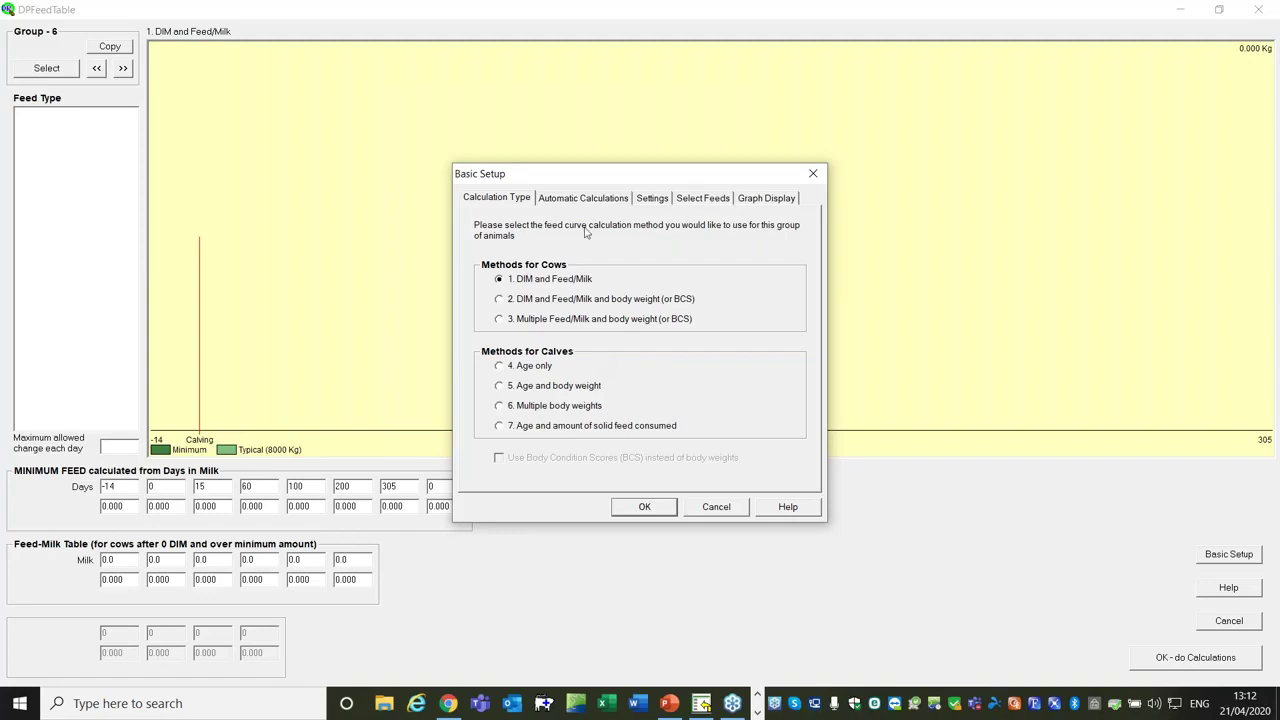
pyautogui.click(570, 200)
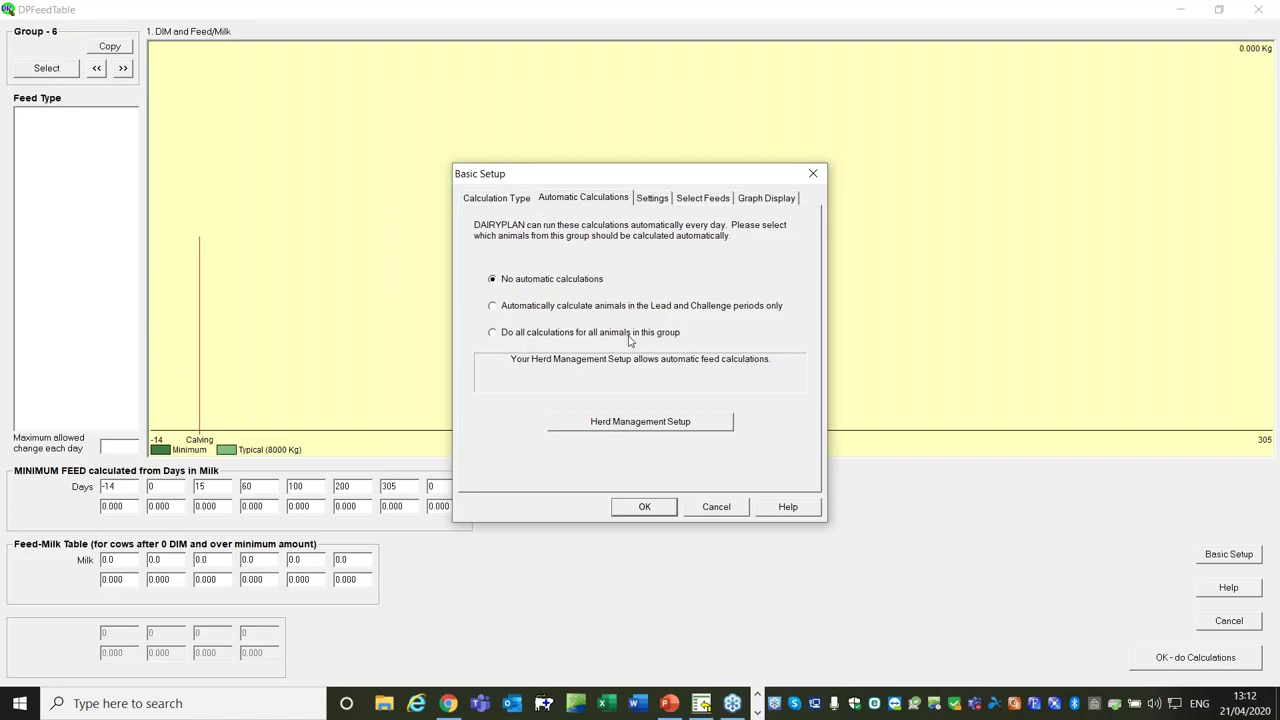
pyautogui.click(502, 335)
pyautogui.click(610, 428)
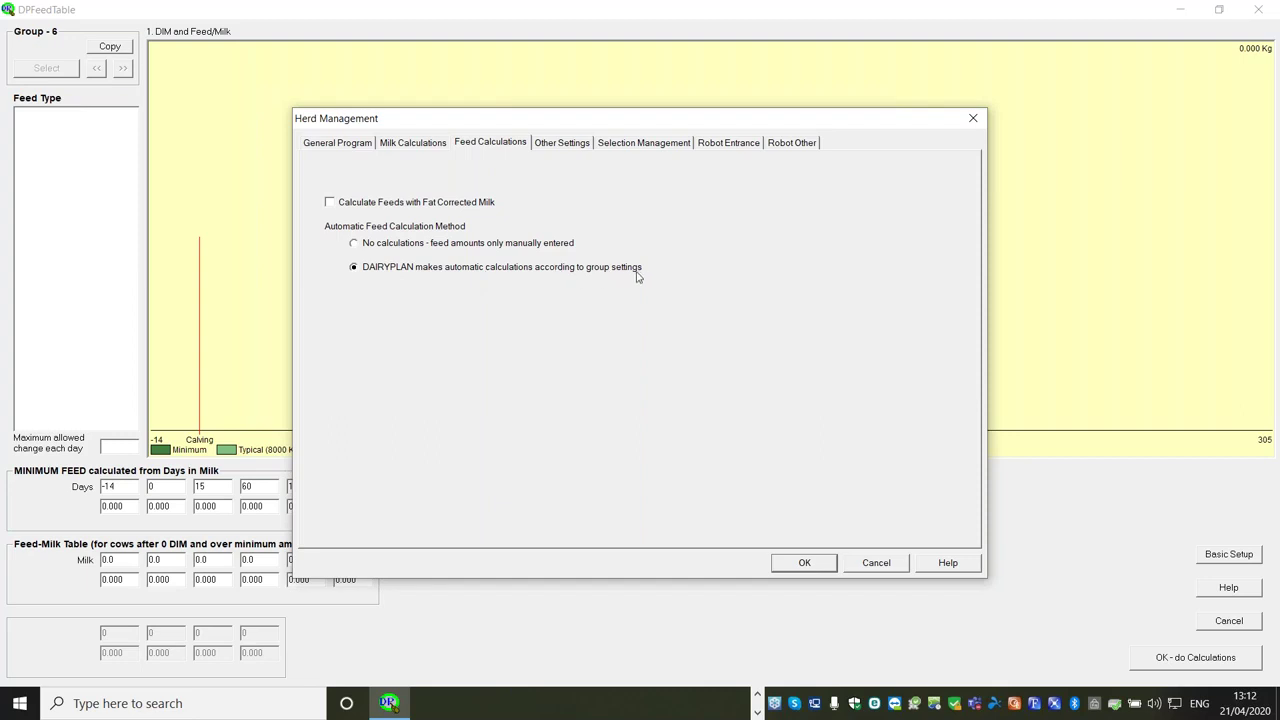
pyautogui.click(800, 564)
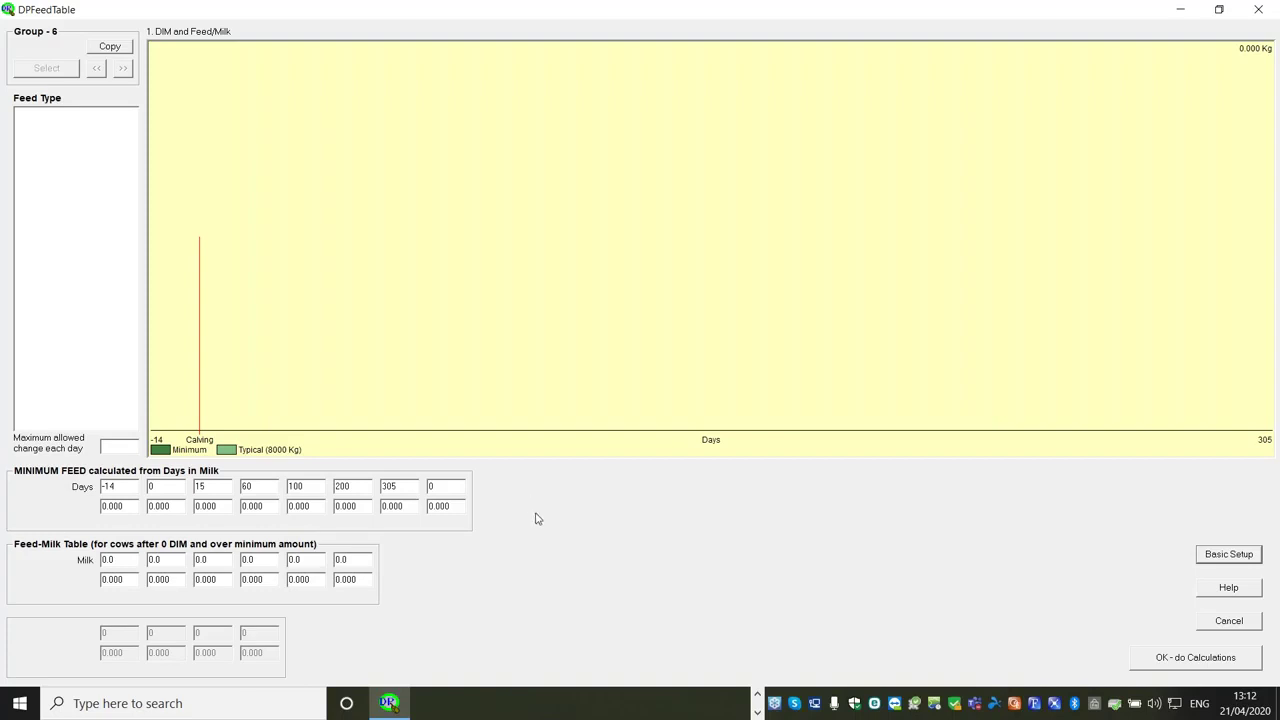
# Add Parlour as the feed type used by group 6 and set the maximum allowed change each day to 0.5
pyautogui.click(1238, 555)
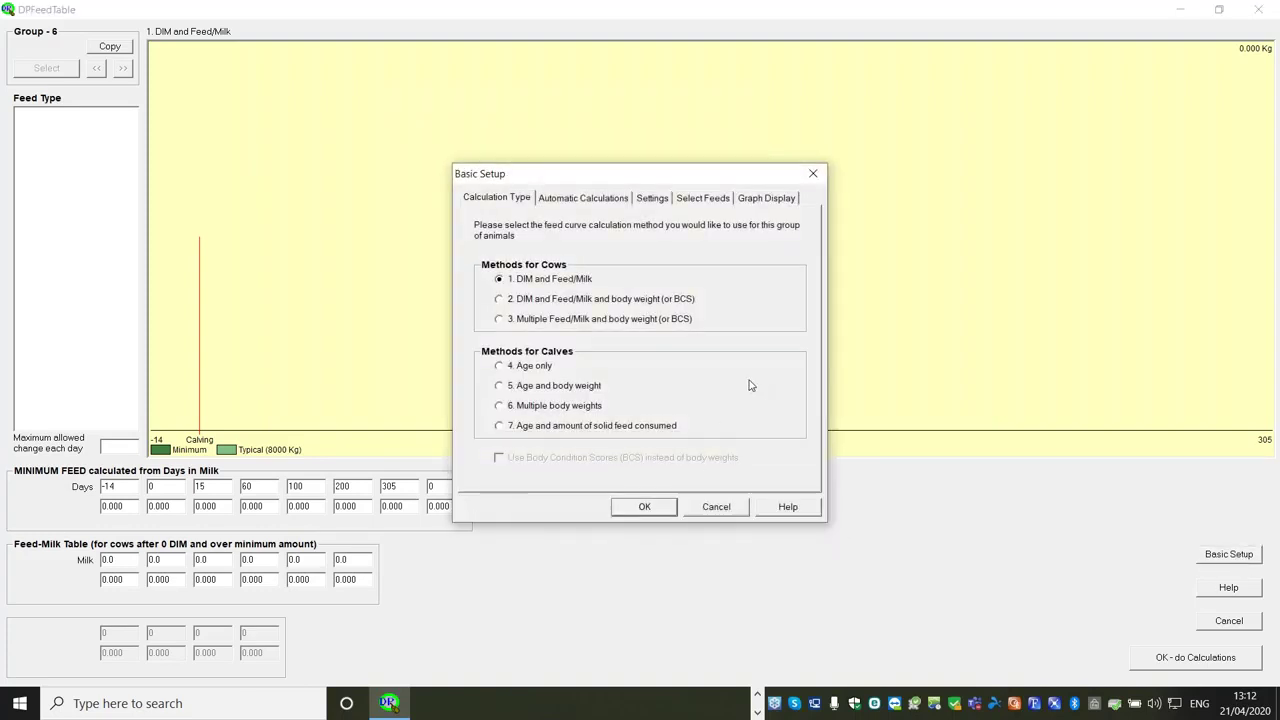
pyautogui.click(702, 199)
pyautogui.click(634, 244)
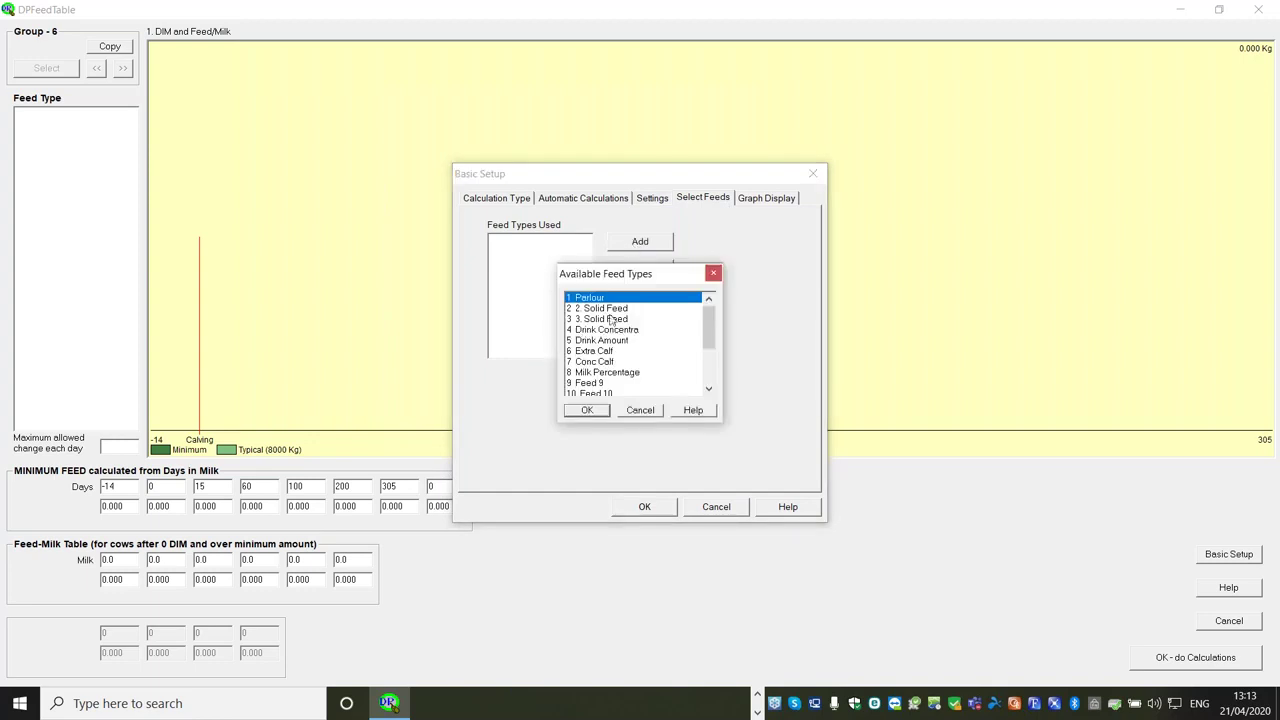
pyautogui.click(578, 411)
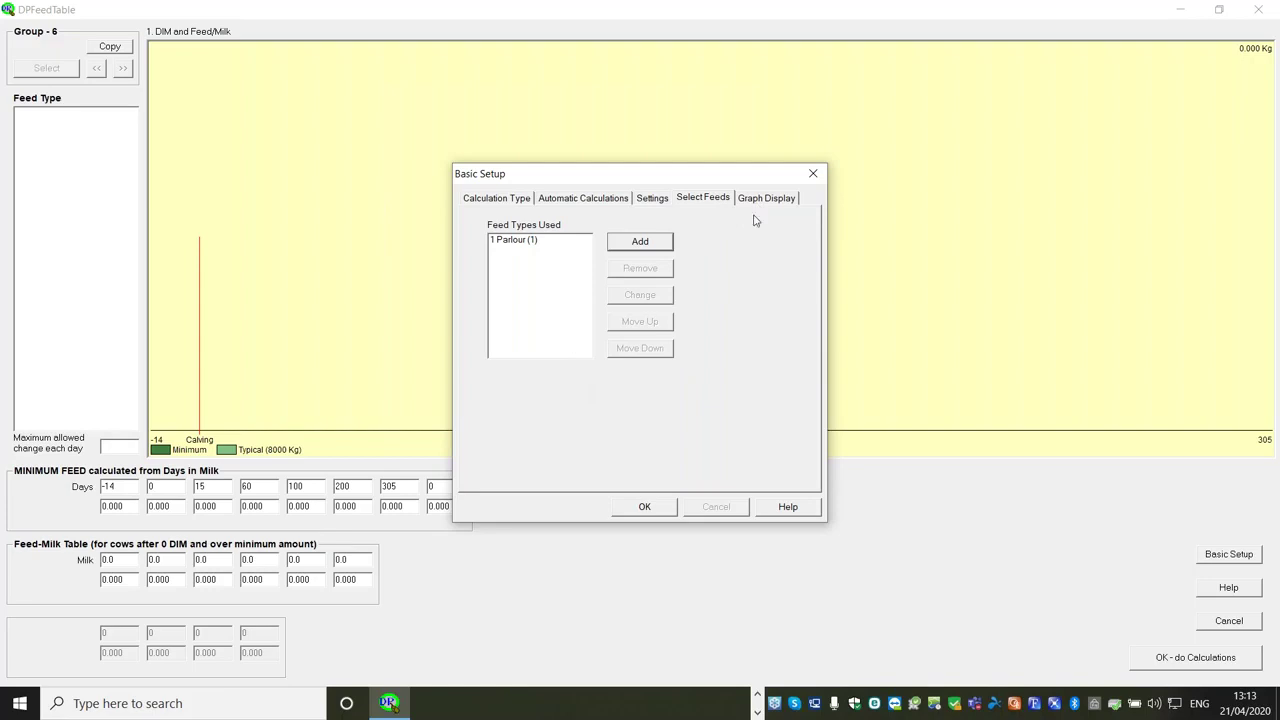
pyautogui.click(640, 507)
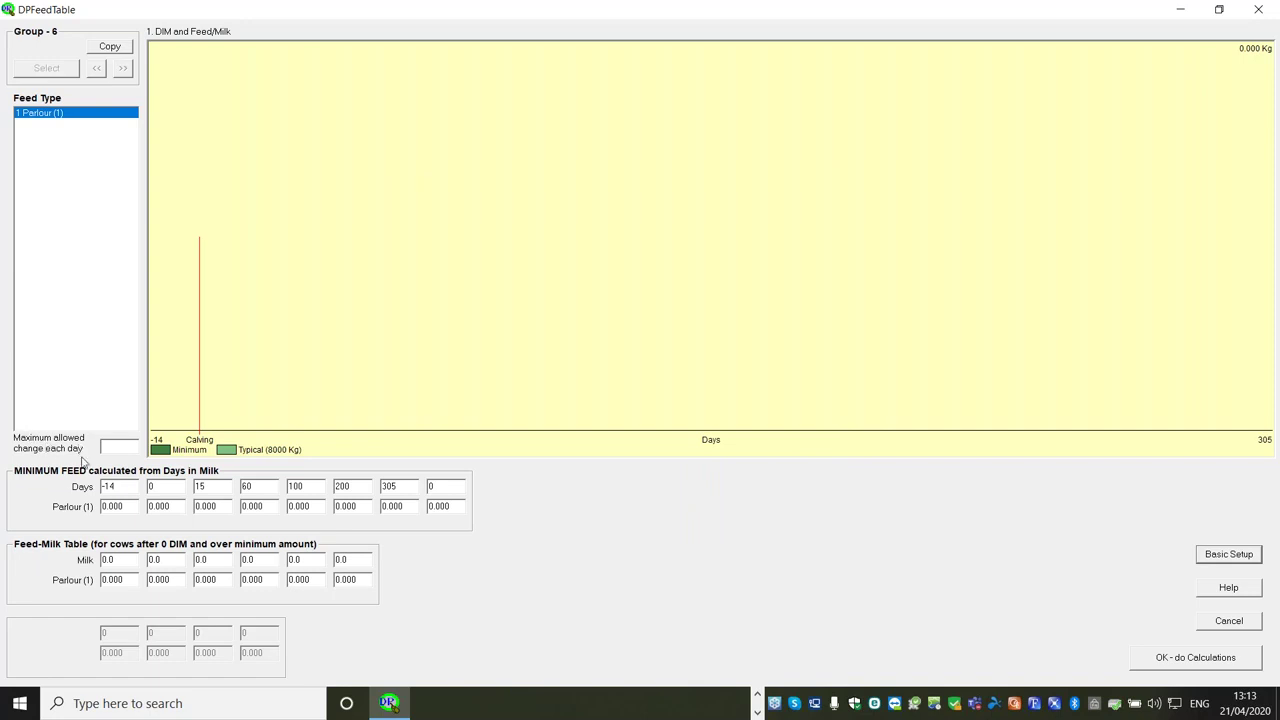
pyautogui.click(119, 446)
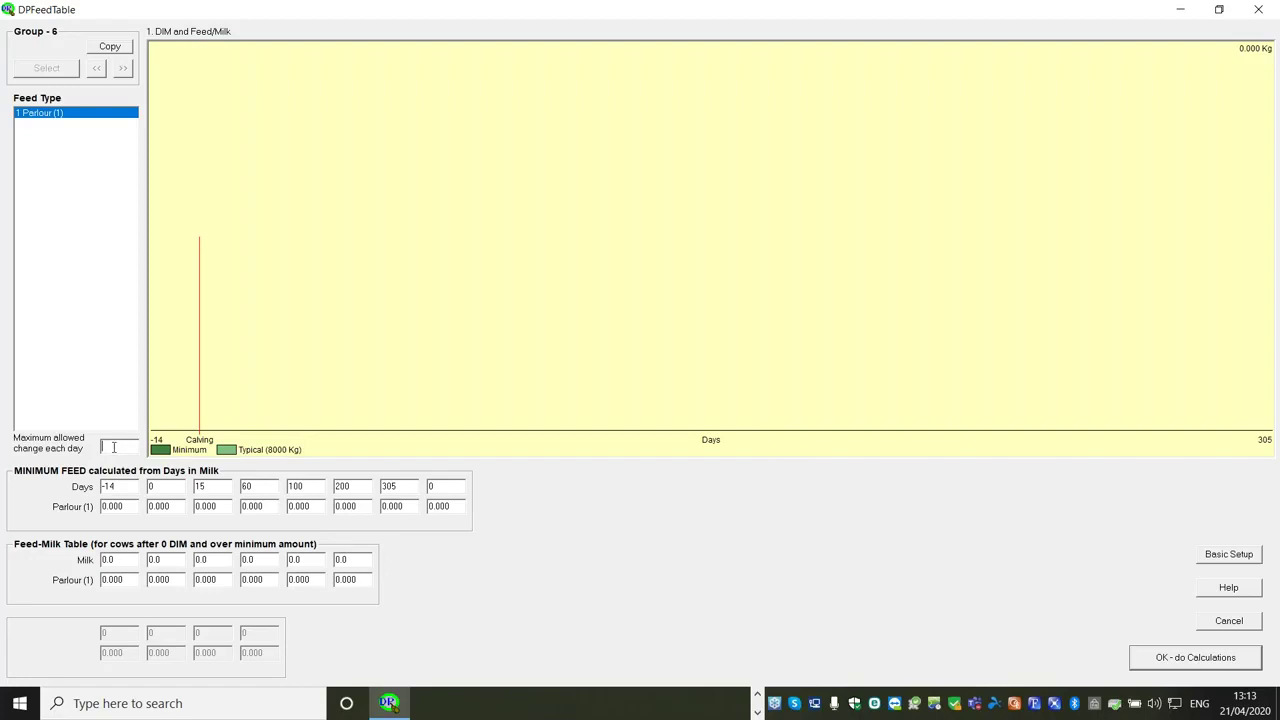
pyautogui.write('0.5')
# Set the minimum parlour feed to 3 kg for both day -14 and day 0
pyautogui.click(125, 487)
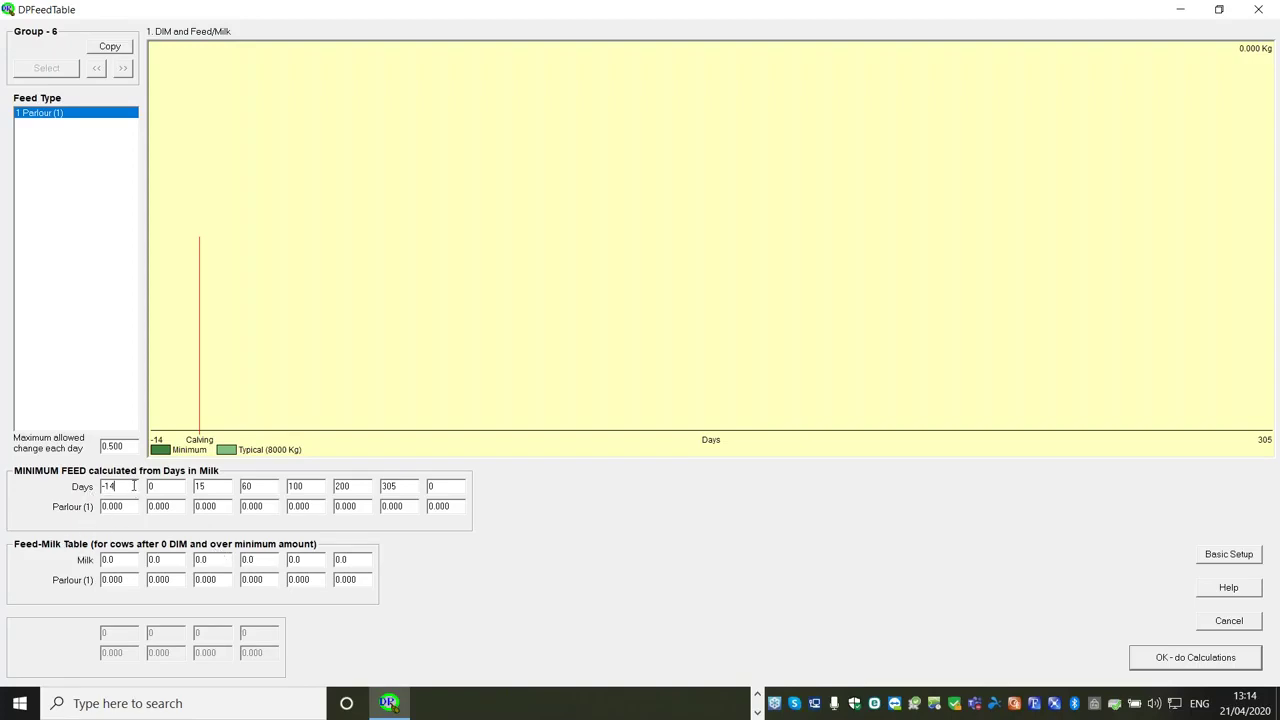
pyautogui.click(129, 507)
pyautogui.click(126, 507)
pyautogui.moveTo(126, 507); pyautogui.dragTo(95, 507)
pyautogui.write('3')
pyautogui.click(162, 488)
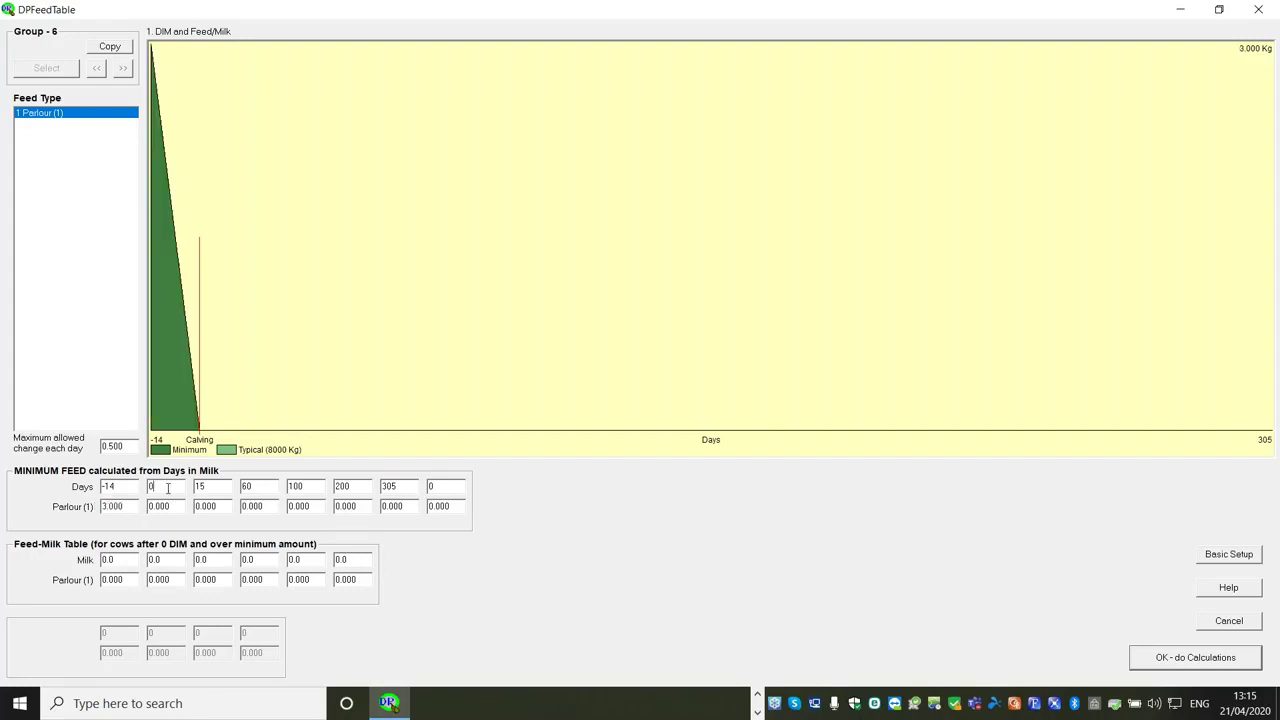
pyautogui.moveTo(175, 508); pyautogui.dragTo(110, 507)
pyautogui.write('3')
# Set the third point of the minimum feed table to 4 kg of parlour feed at day 21
pyautogui.click(220, 507)
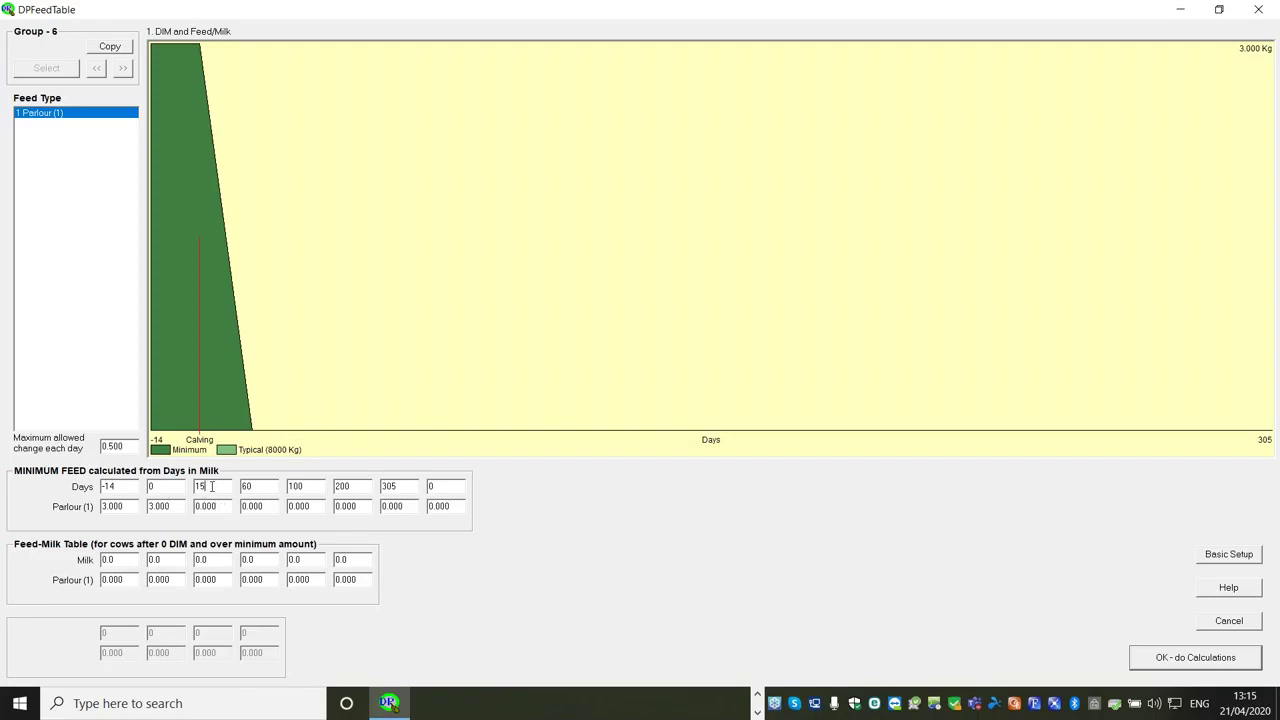
pyautogui.doubleClick(209, 486)
pyautogui.moveTo(219, 506); pyautogui.dragTo(192, 506)
pyautogui.write('4')
pyautogui.doubleClick(222, 487)
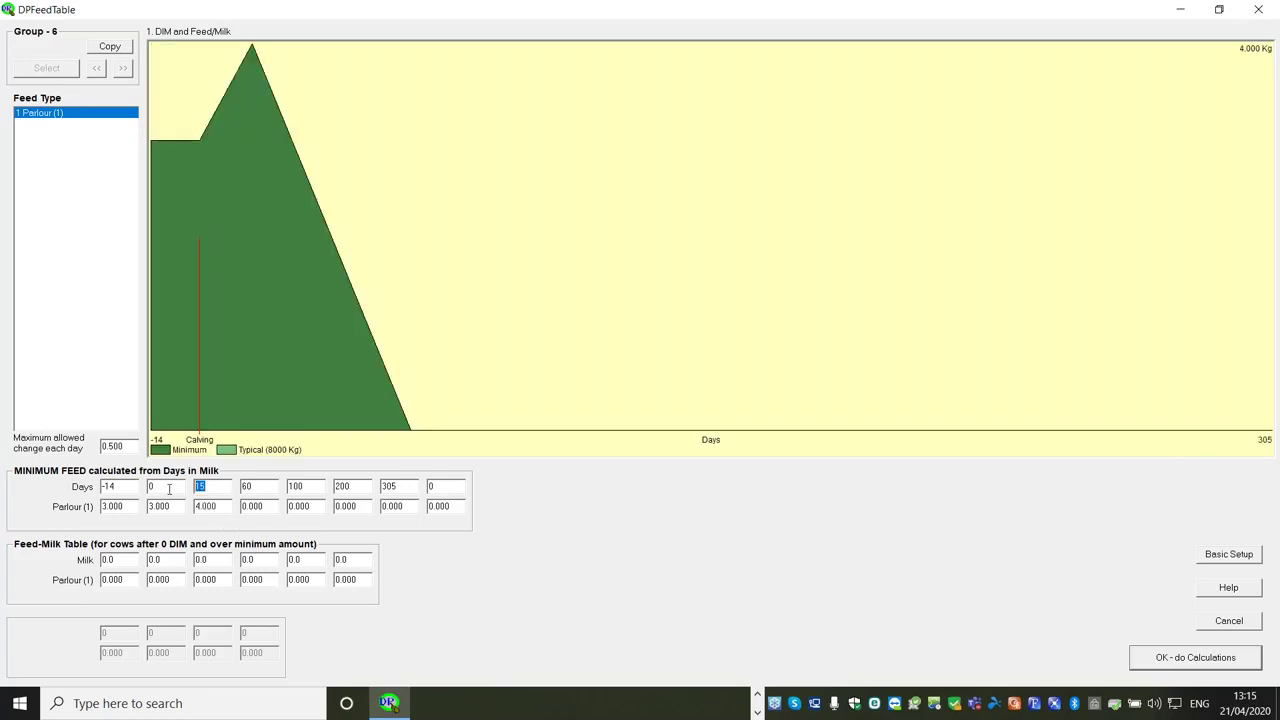
pyautogui.write('2')
pyautogui.click(262, 487)
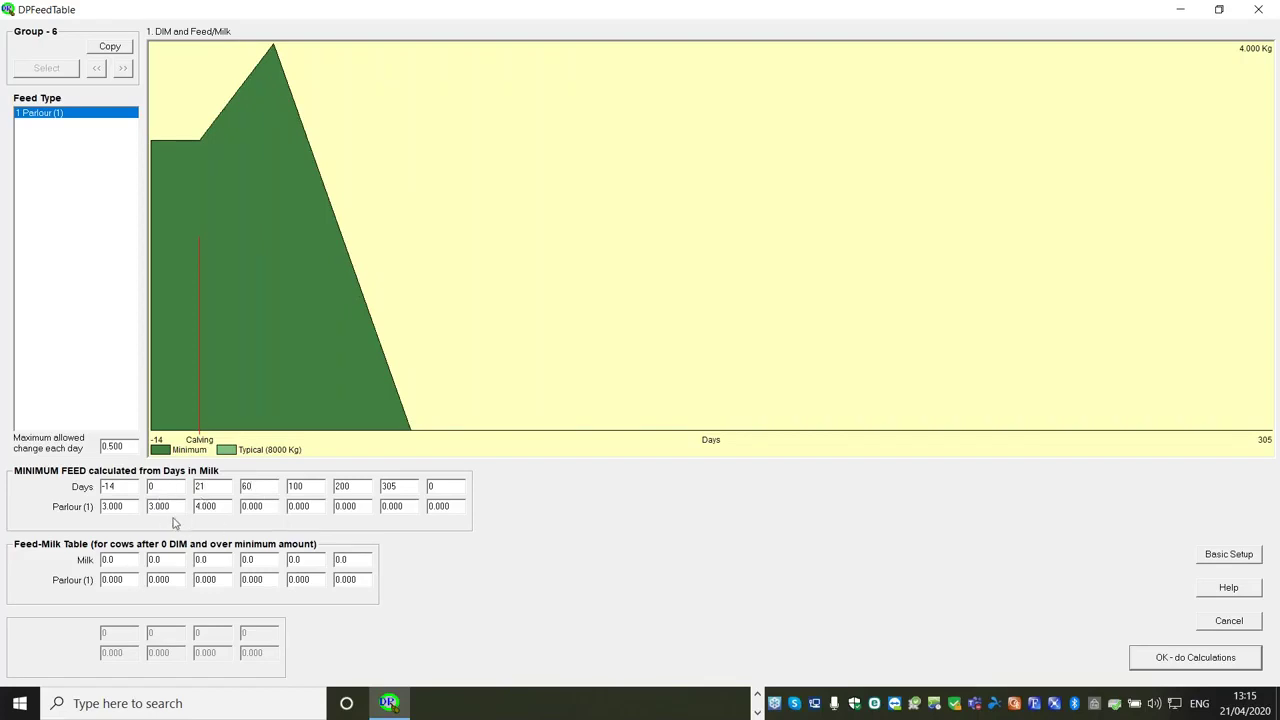
pyautogui.click(251, 490)
# Set the number of days for challenge feeding to 21 in the group's basic setup
pyautogui.click(1222, 557)
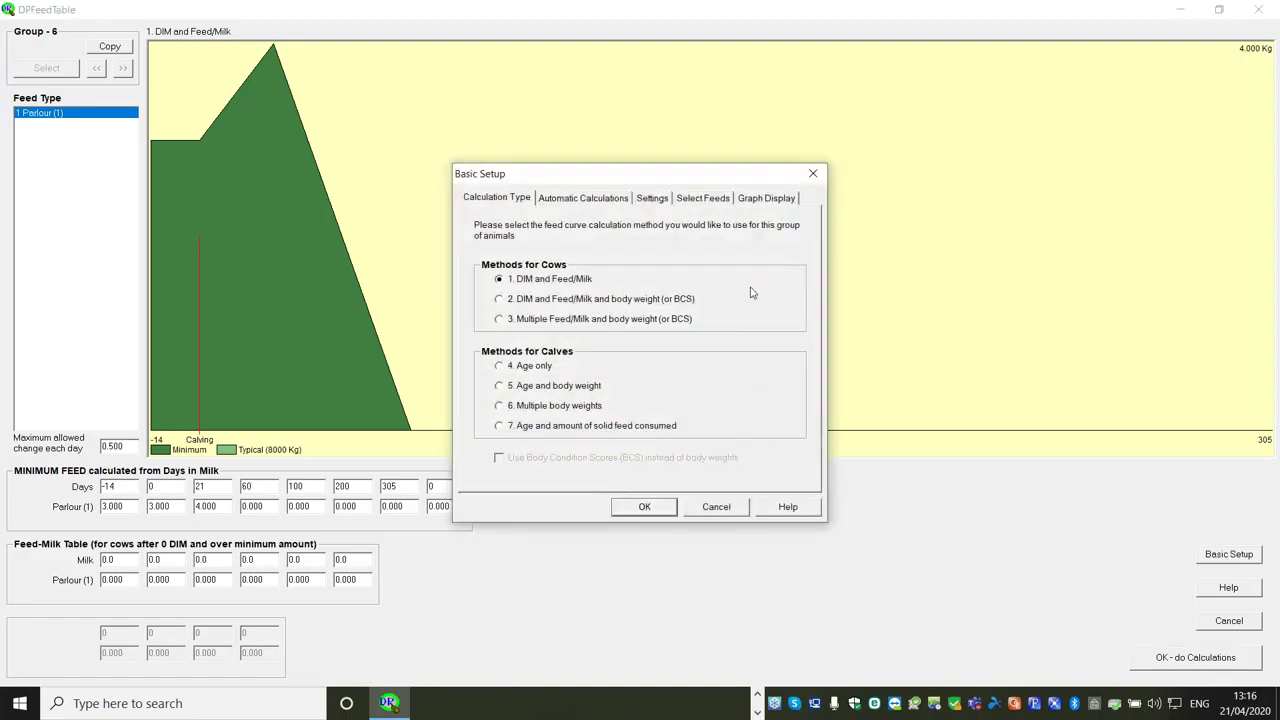
pyautogui.click(652, 198)
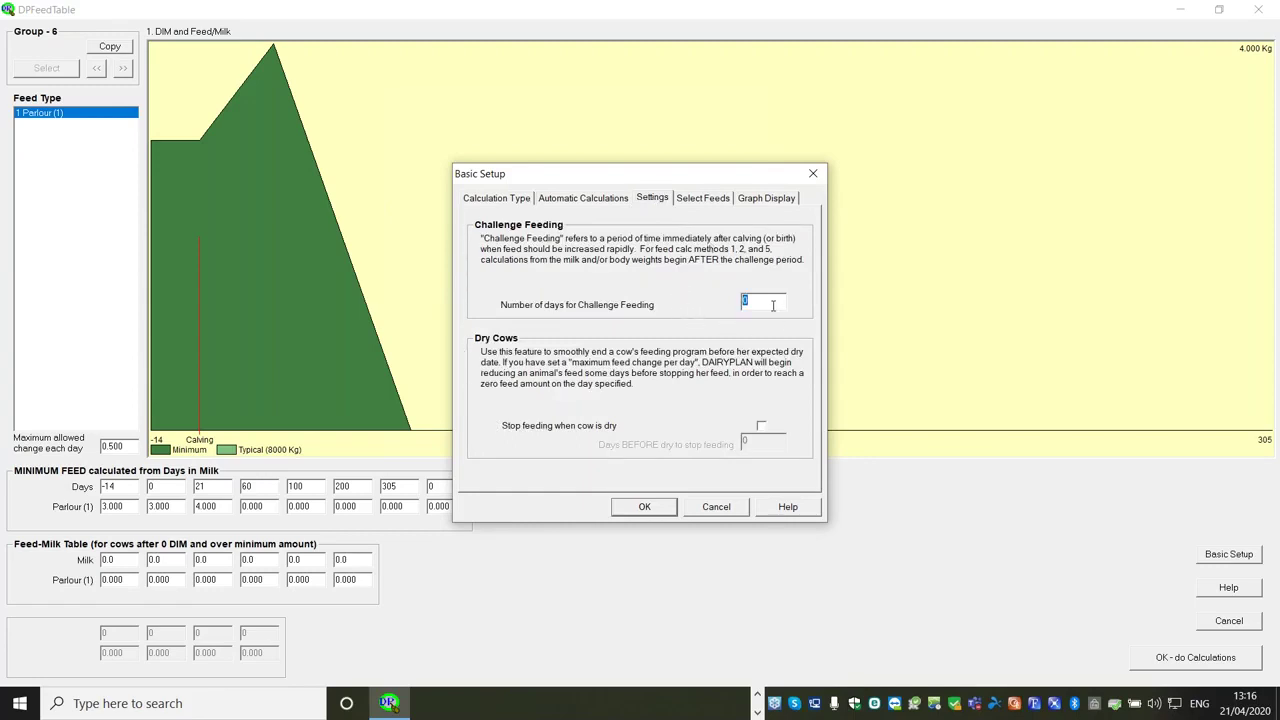
pyautogui.write('21')
pyautogui.click(636, 508)
pyautogui.click(642, 507)
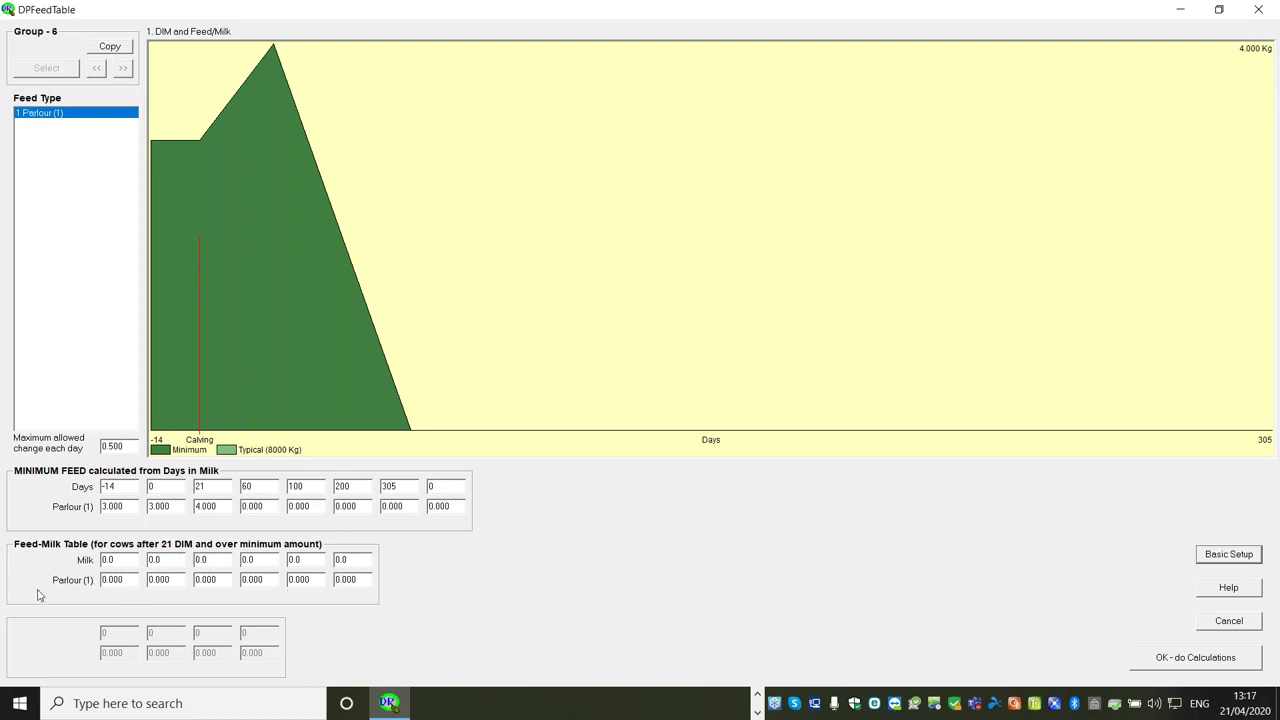
# Fill the first two feed-milk table columns with 4 kg of parlour feed at 20 milk and 5 kg at 30 milk
pyautogui.click(128, 559)
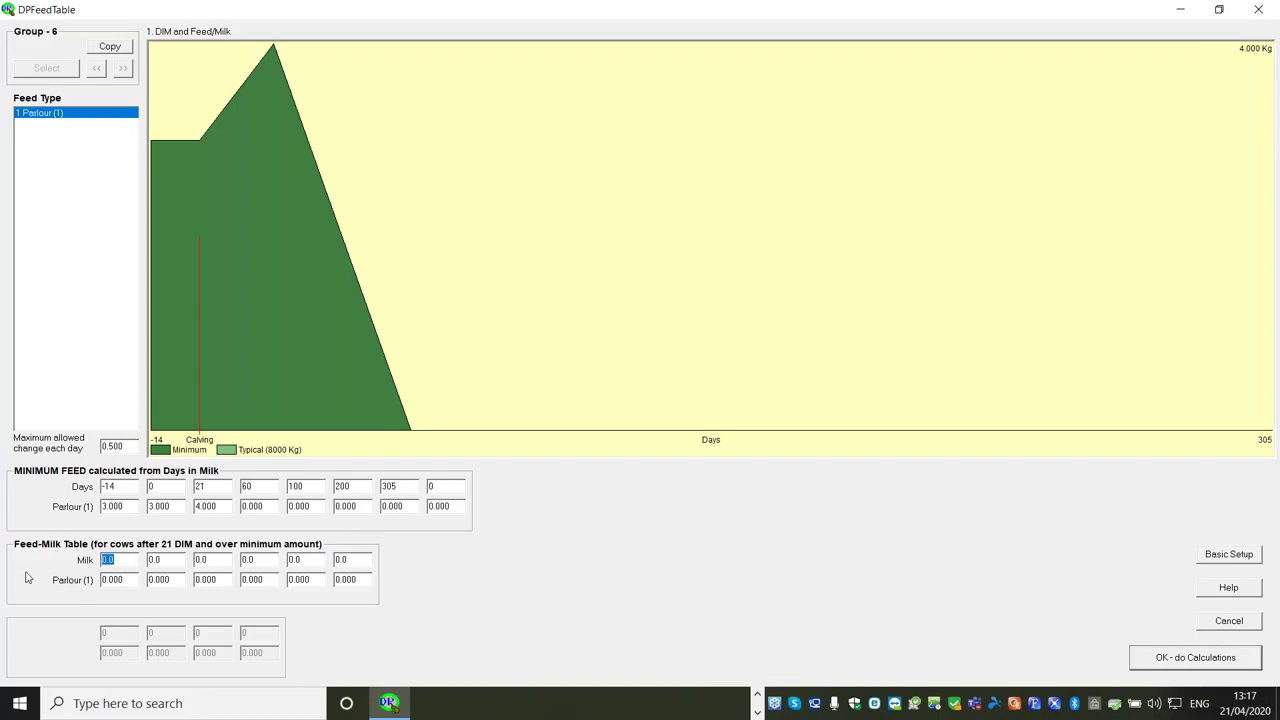
pyautogui.write('20')
pyautogui.click(137, 581)
pyautogui.doubleClick(125, 560)
pyautogui.press('Tab')
pyautogui.write('4')
pyautogui.press('Tab')
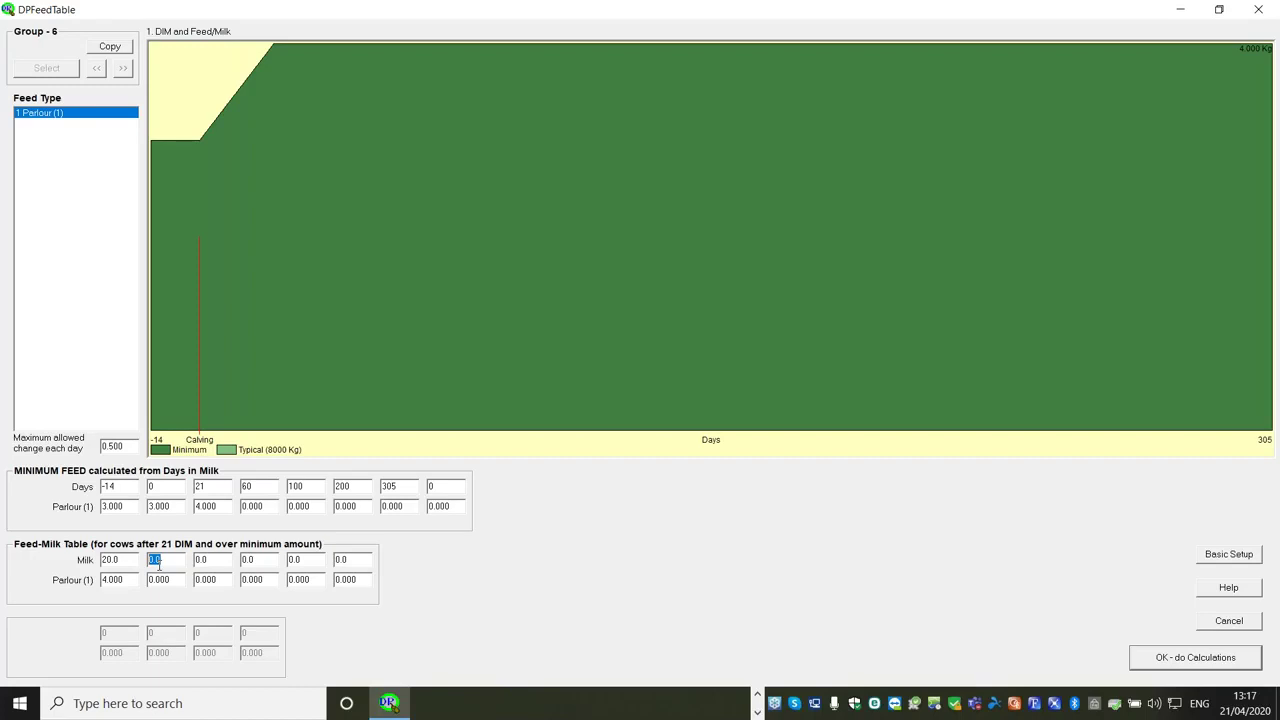
pyautogui.write('0')
pyautogui.press('Tab')
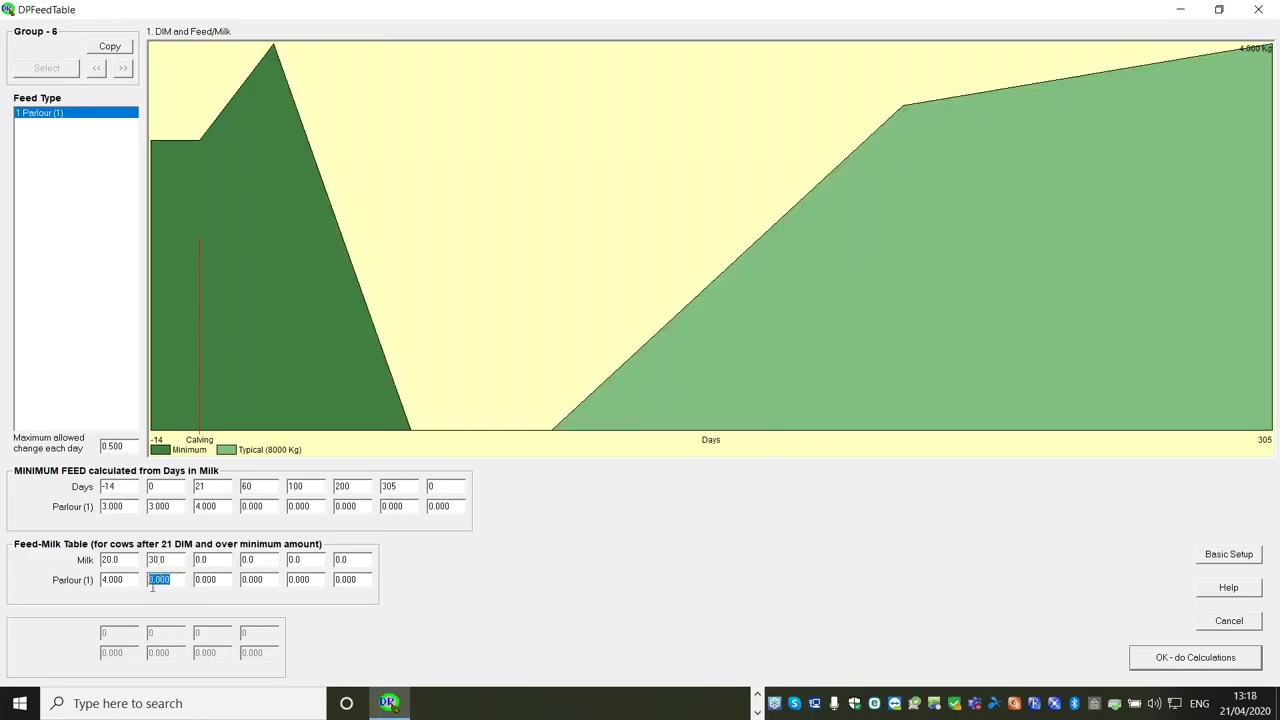
pyautogui.write('5')
pyautogui.press('Tab')
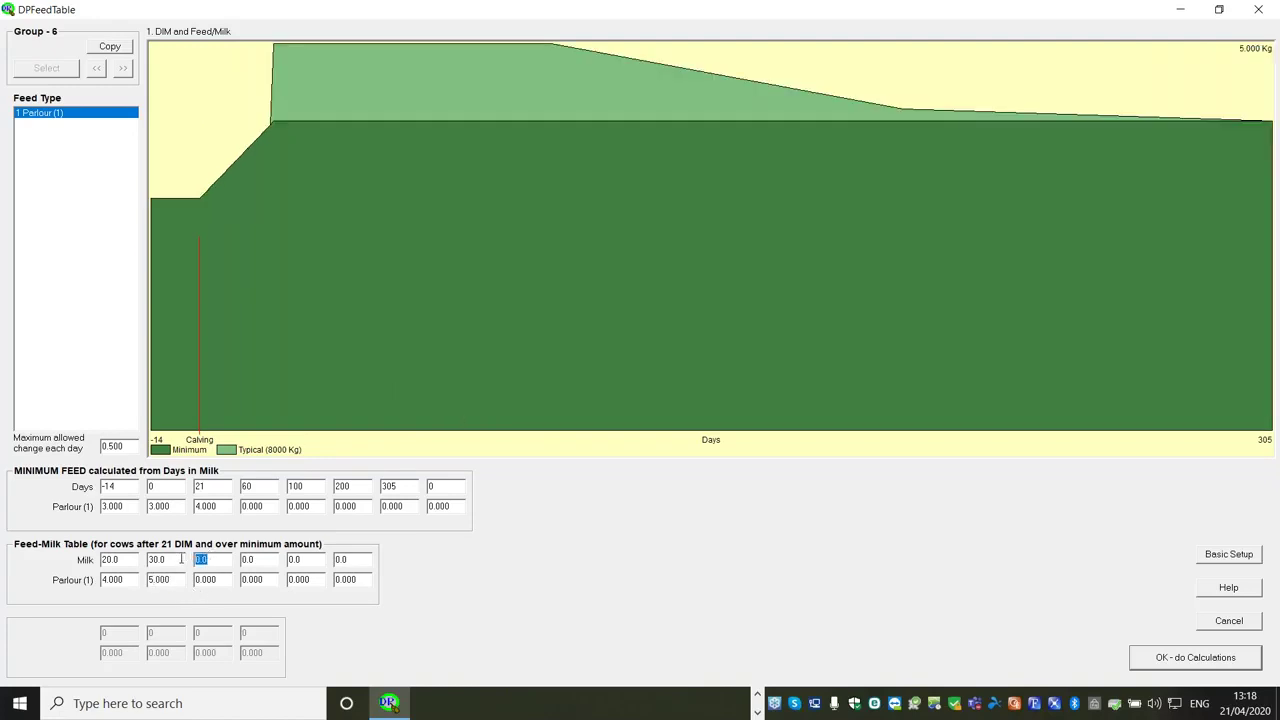
# Enter milk yields of 40, 45, 50 and 60 in the remaining four columns of the feed-milk table
pyautogui.write('40')
pyautogui.press('Tab')
pyautogui.write('45')
pyautogui.press('Tab')
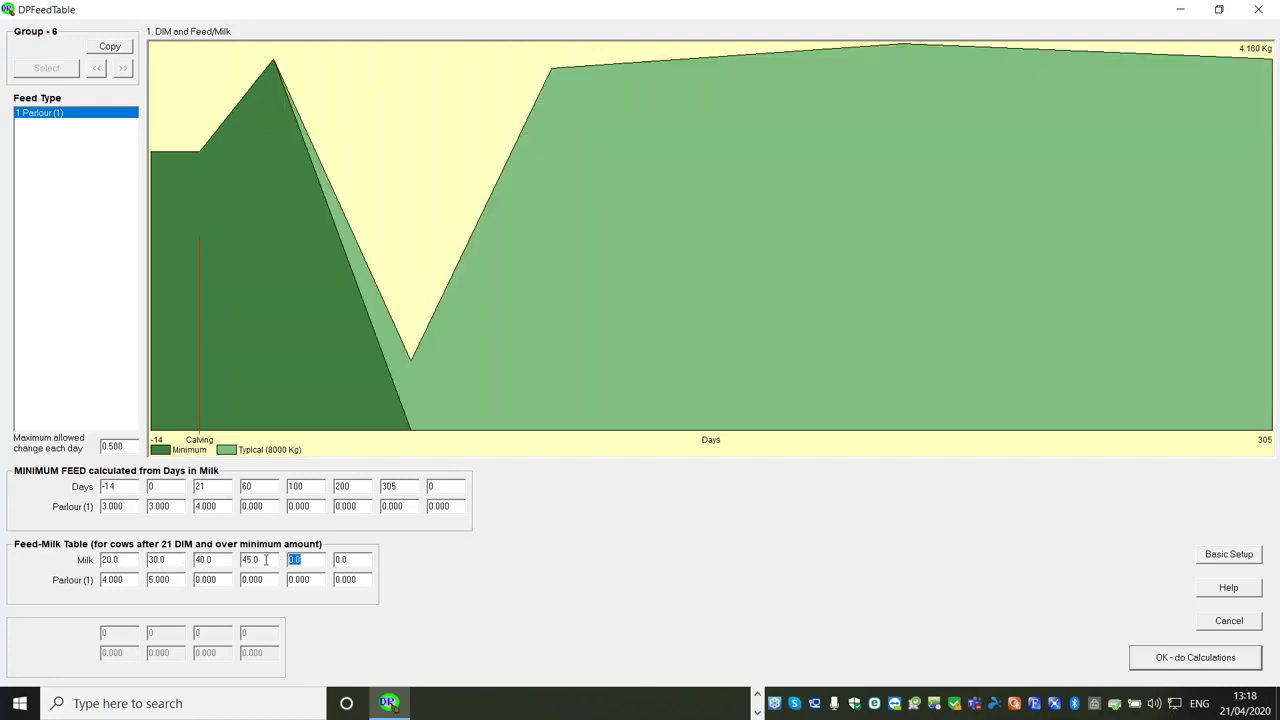
pyautogui.write('50')
pyautogui.press('Tab')
pyautogui.write('60')
# Enter parlour feed amounts of 5.5, 5.8, 6 and 8 kg for the 40, 45, 50 and 60 milk yields
pyautogui.click(175, 580)
pyautogui.press('Tab')
pyautogui.write('5.5')
pyautogui.press('Tab')
pyautogui.write('5.8')
pyautogui.press('Tab')
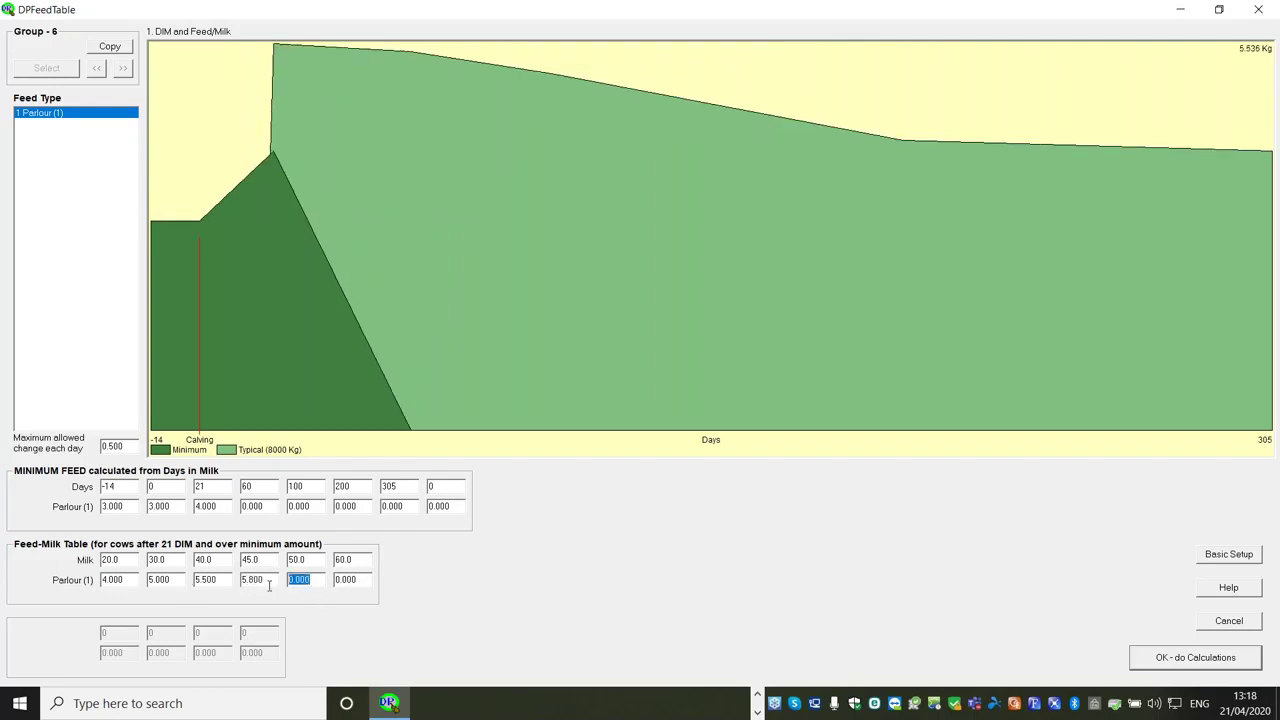
pyautogui.write('6')
pyautogui.press('Tab')
pyautogui.write('8')
pyautogui.click(316, 587)
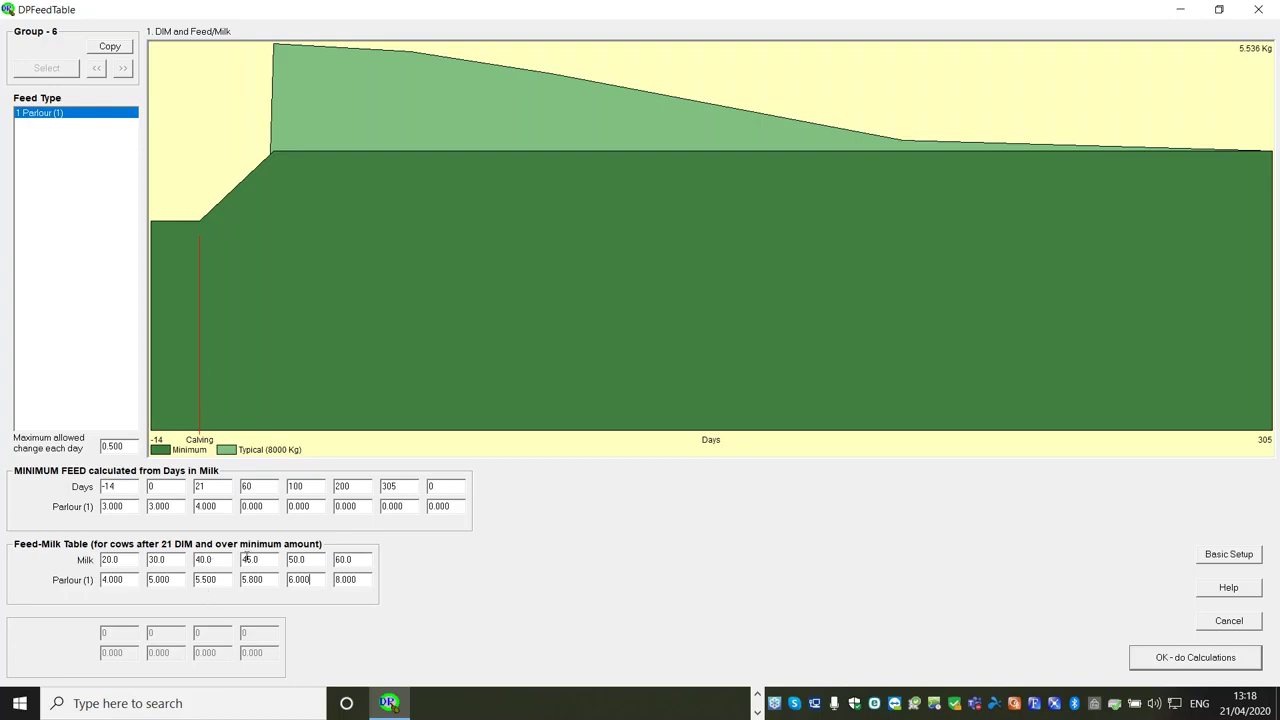
# Set the parlour feed for the 20 milk column of the feed-milk table to 0 kg
pyautogui.doubleClick(133, 580)
pyautogui.write('0')
pyautogui.click(165, 560)
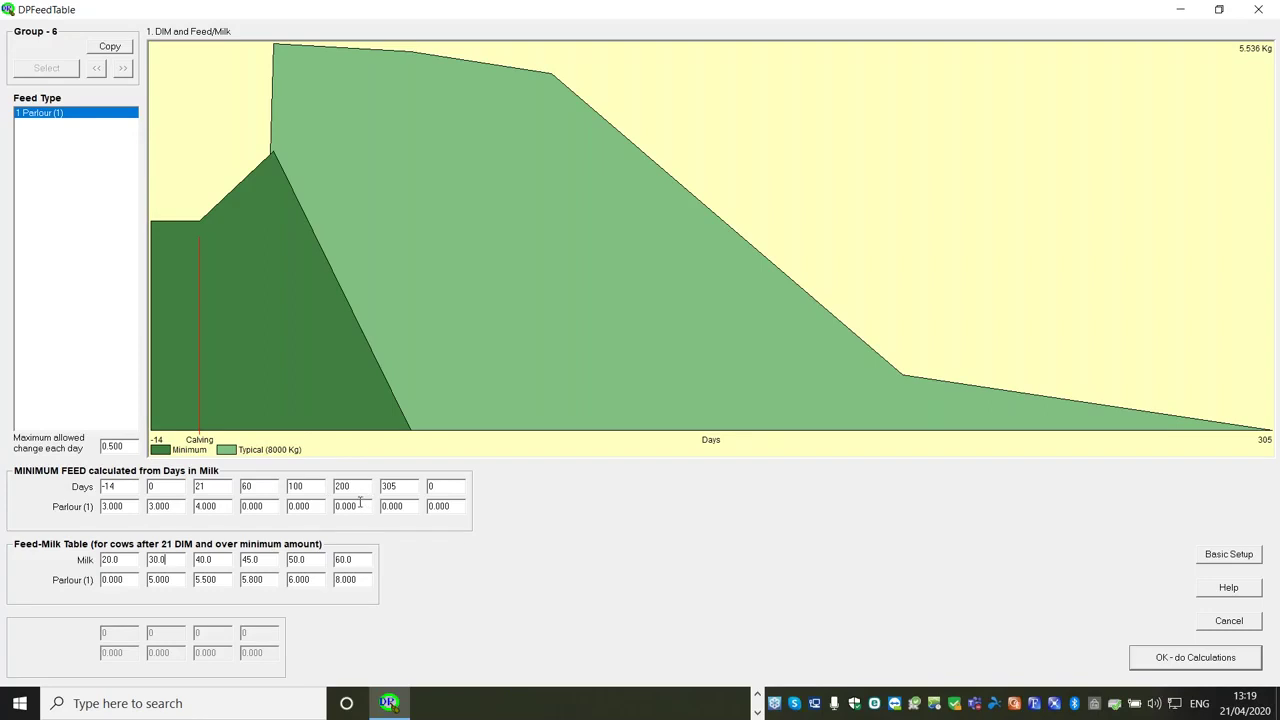
# Set the minimum parlour feed to 2 kg at 60, 100, 200 and 305 days in milk
pyautogui.click(238, 506)
pyautogui.write('2')
pyautogui.press('Tab')
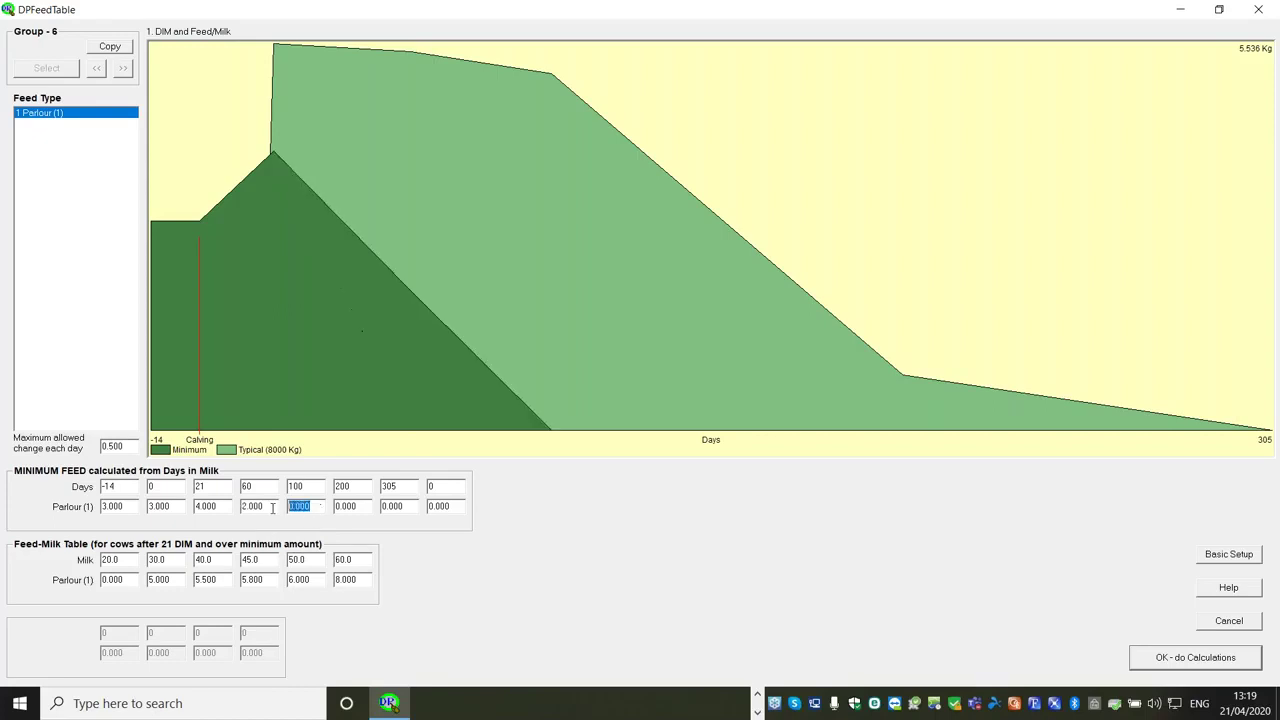
pyautogui.write('2')
pyautogui.press('Tab')
pyautogui.write('2')
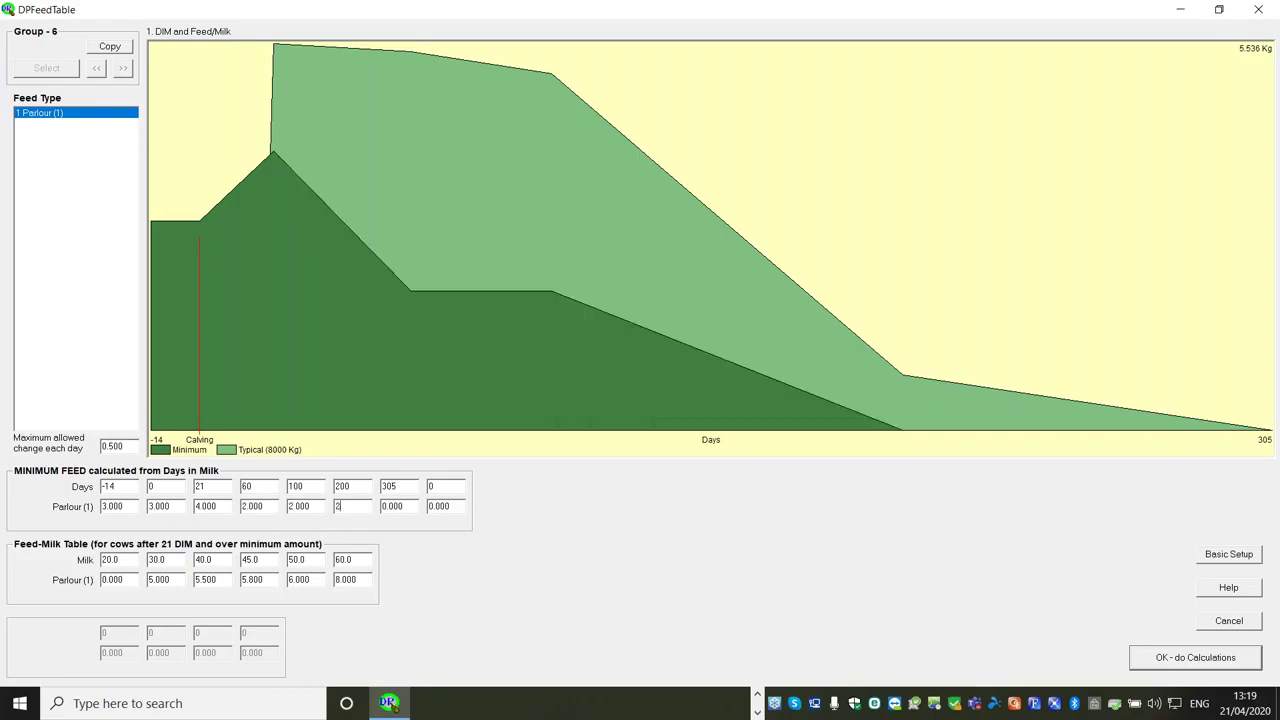
pyautogui.click(401, 507)
pyautogui.moveTo(401, 507); pyautogui.dragTo(377, 508)
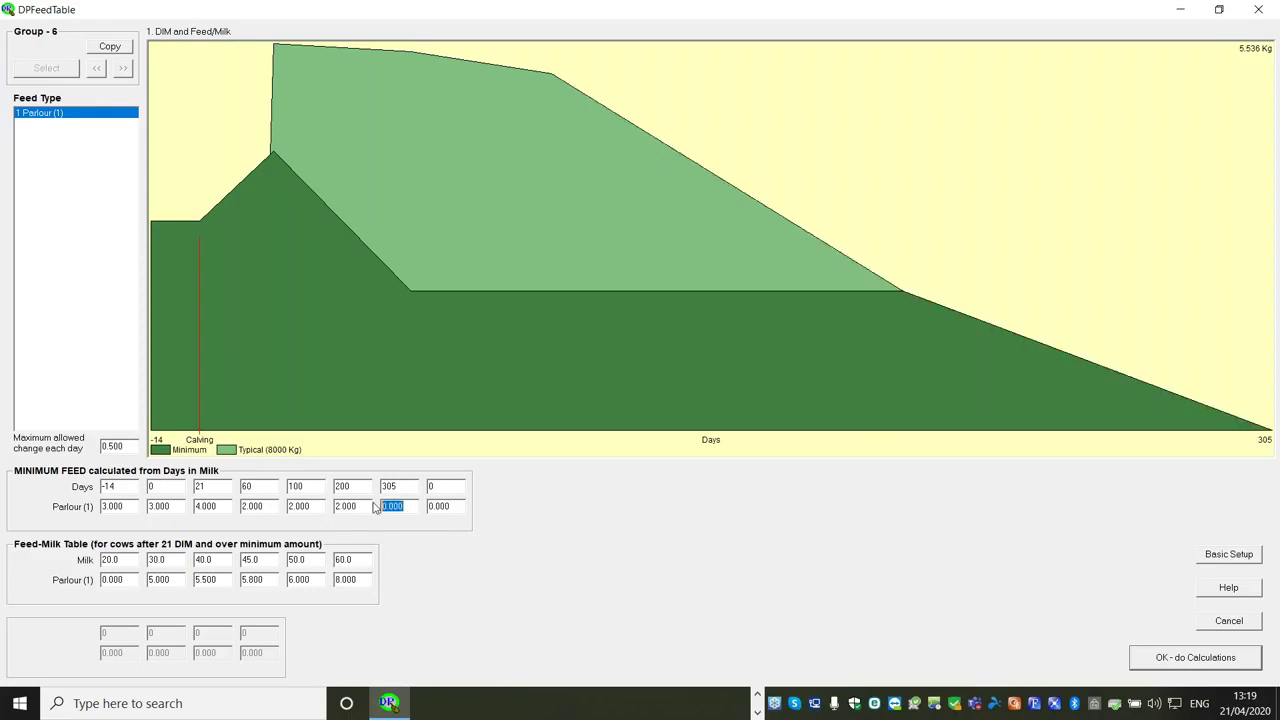
pyautogui.write('2')
# Fill the last minimum-feed column with 400 days in milk and 2 kg of parlour feed
pyautogui.doubleClick(447, 487)
pyautogui.write('400')
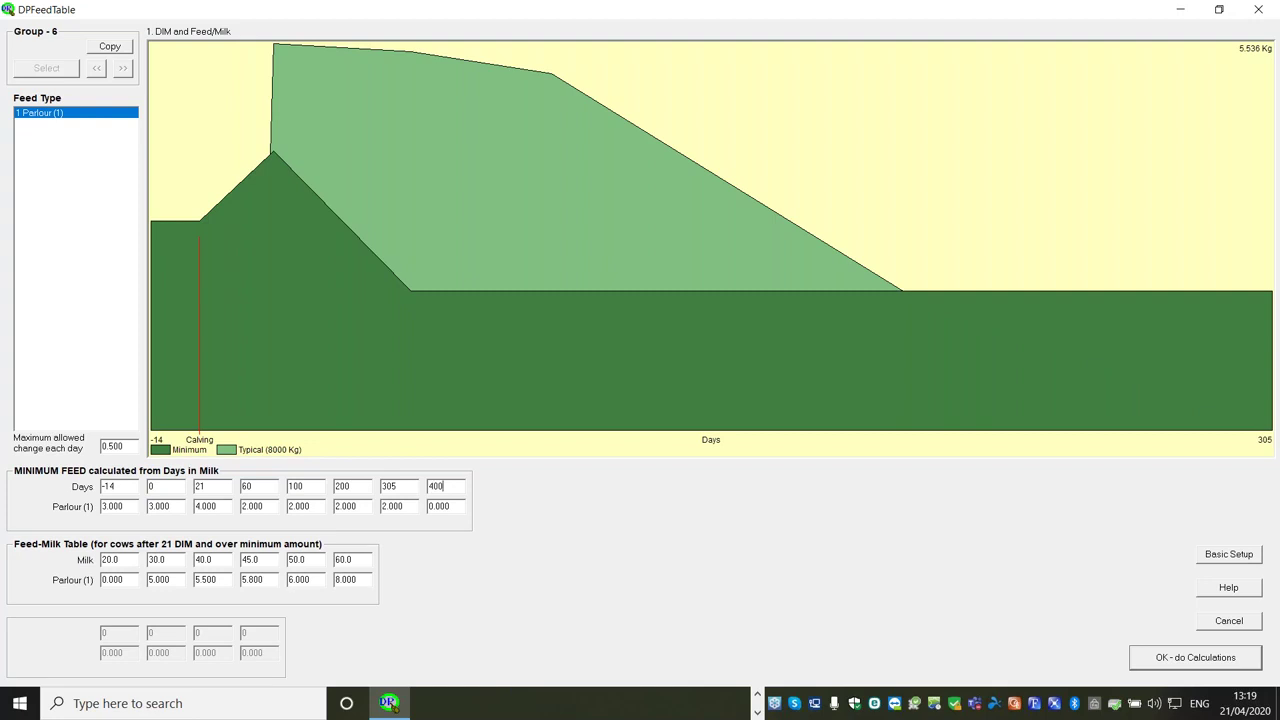
pyautogui.press('Tab')
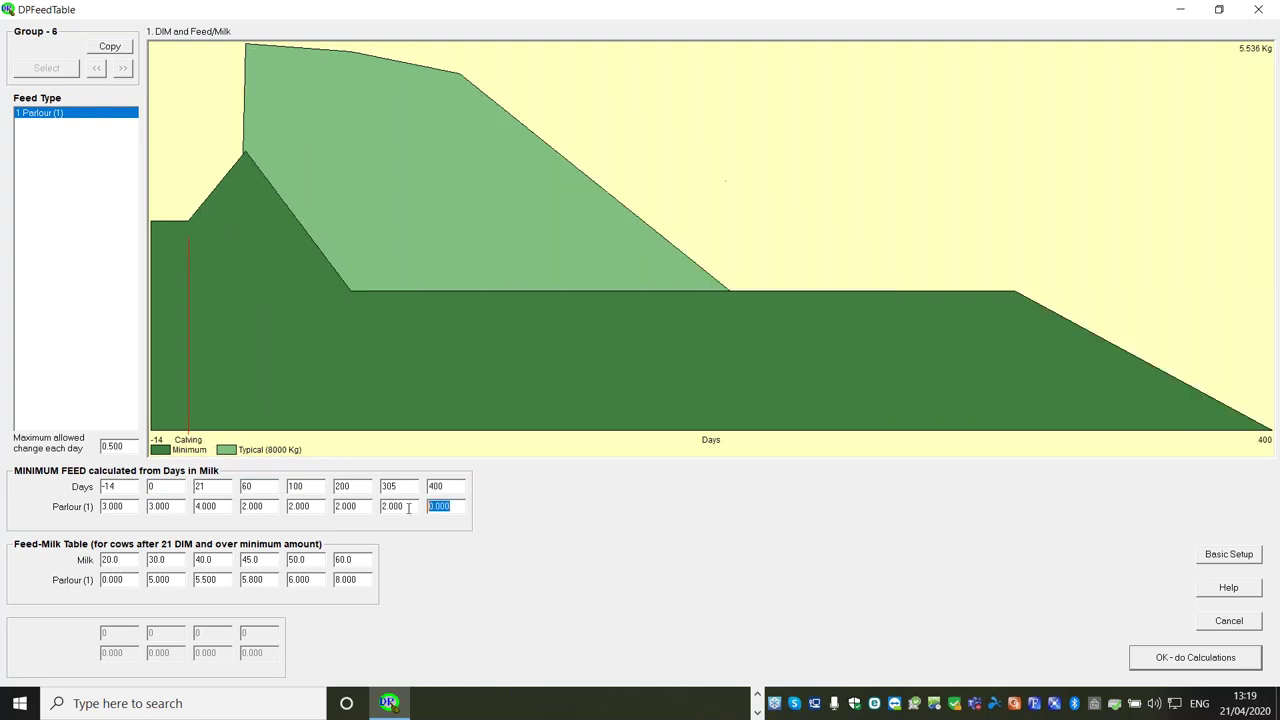
pyautogui.write('2')
pyautogui.click(393, 506)
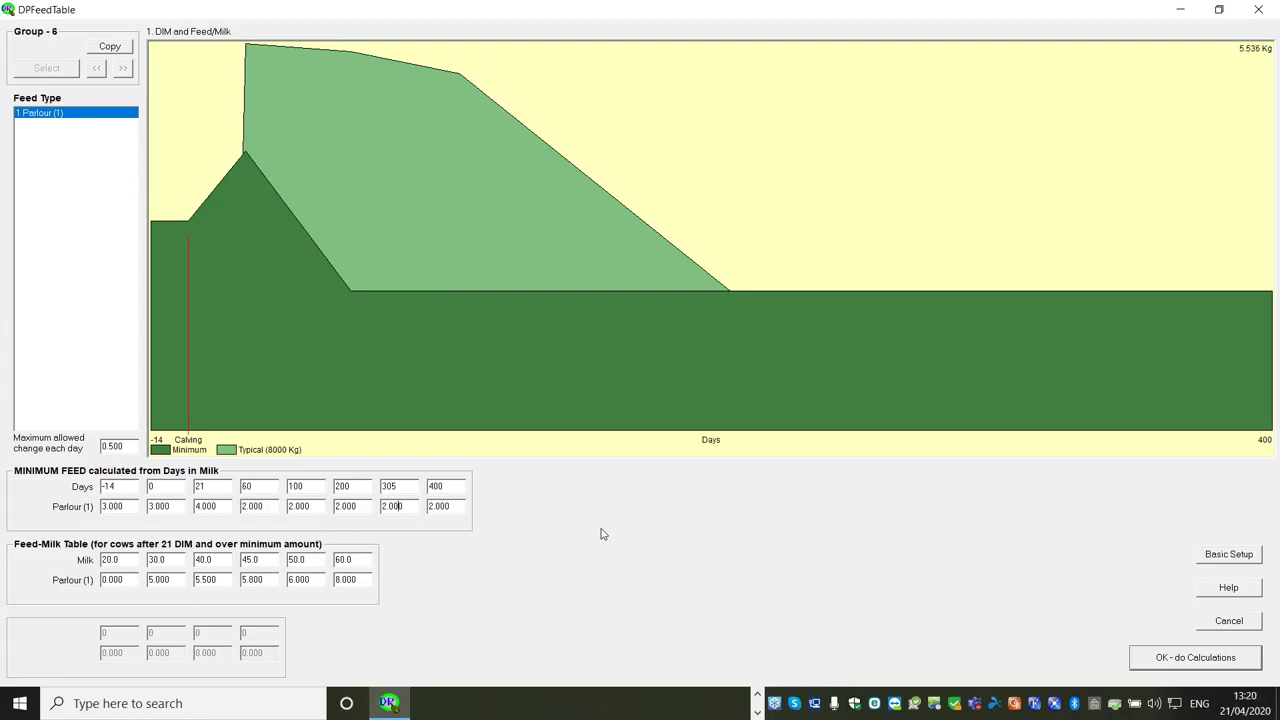
# Enable stopping feed when a cow is dry in the group's basic setup, starting 14 days before dry
pyautogui.click(1224, 560)
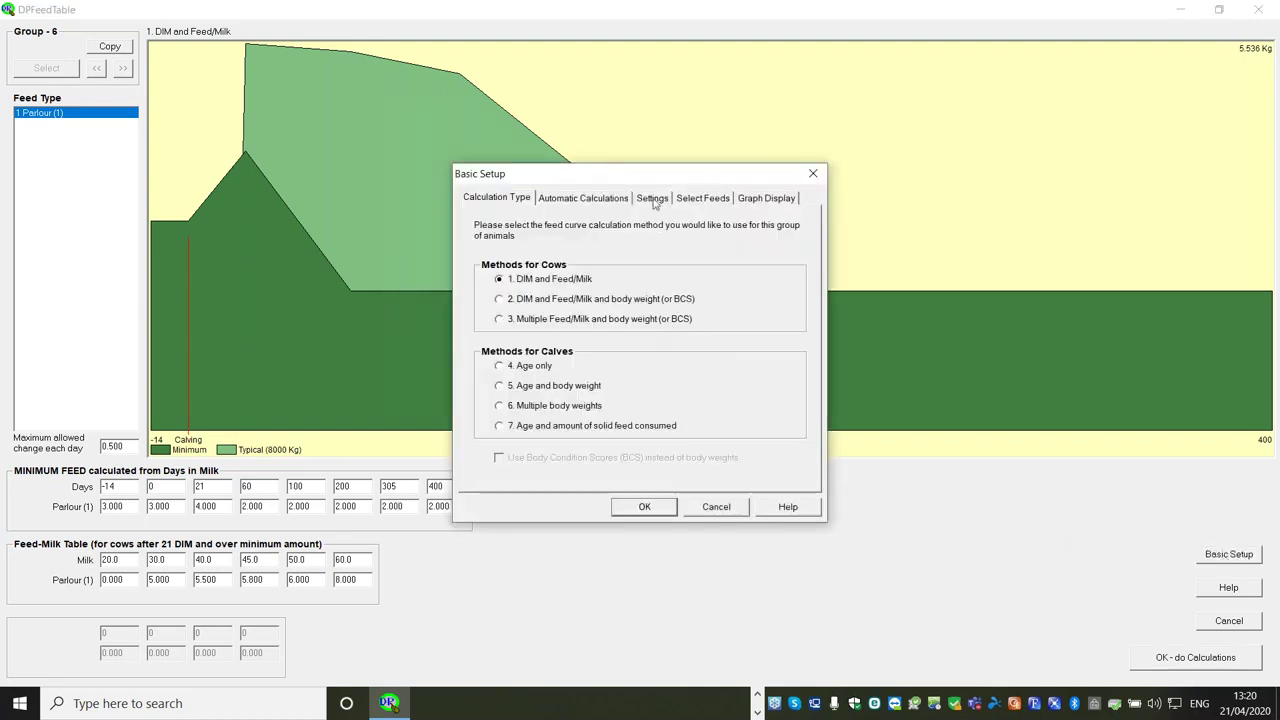
pyautogui.click(652, 198)
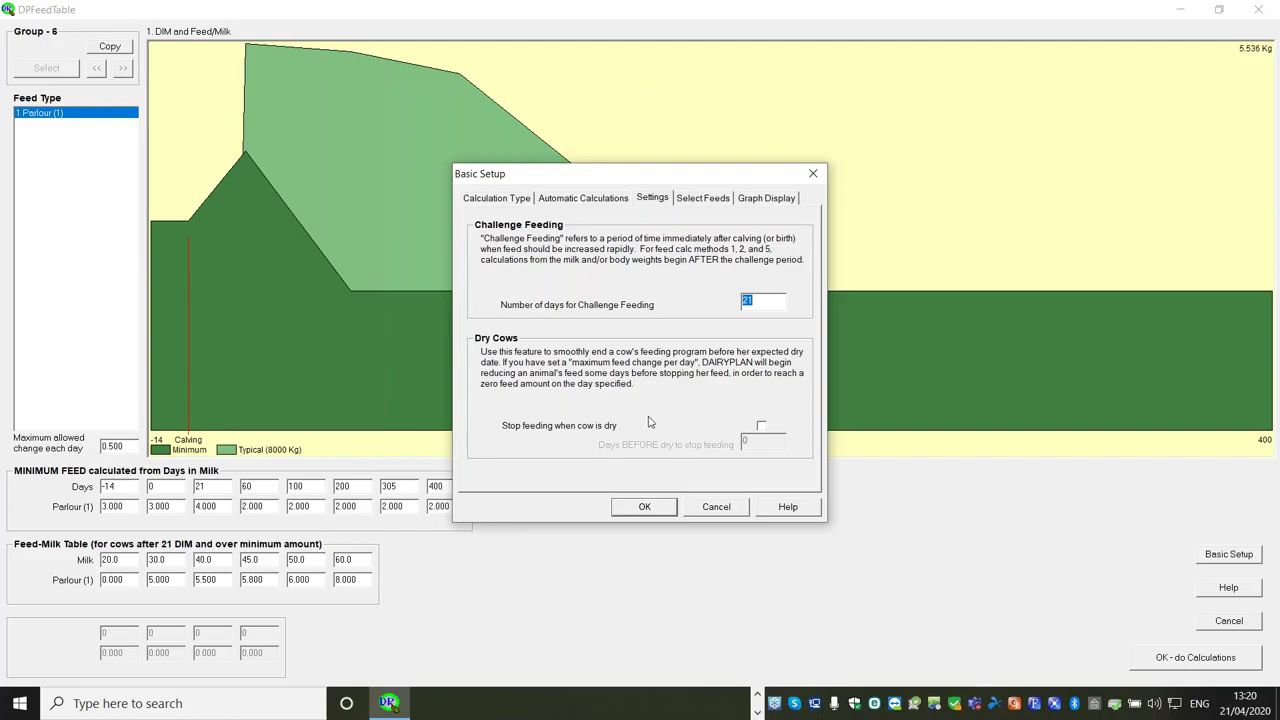
pyautogui.click(762, 430)
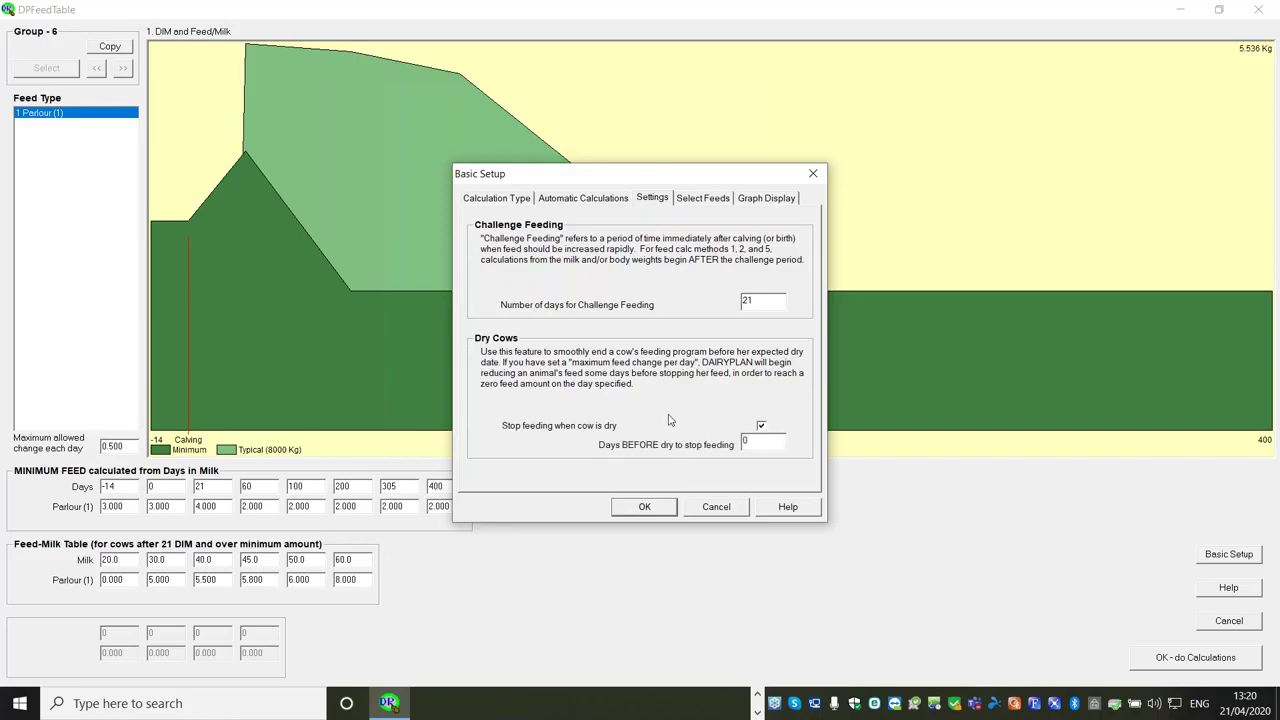
pyautogui.doubleClick(746, 441)
pyautogui.write('14')
pyautogui.click(641, 509)
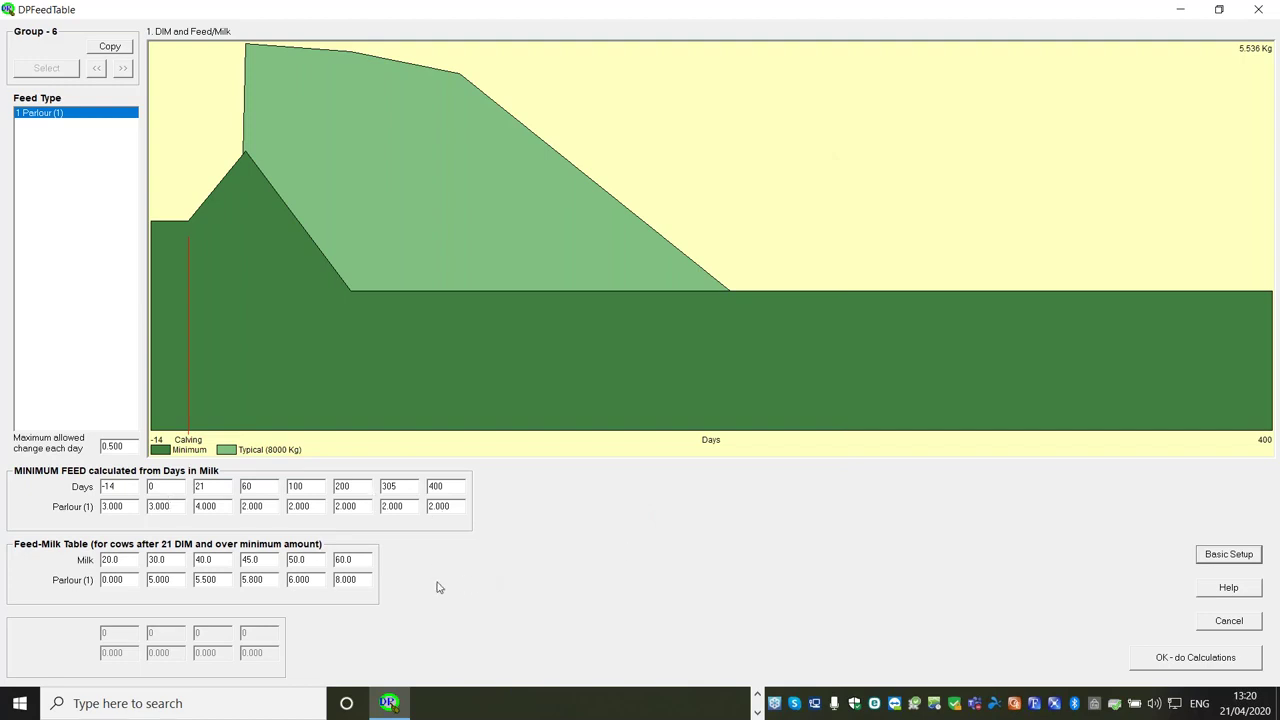
# Save the feed table, run the calculations with Recommend Only, and maximise the Calculating Feeds results
pyautogui.click(1165, 660)
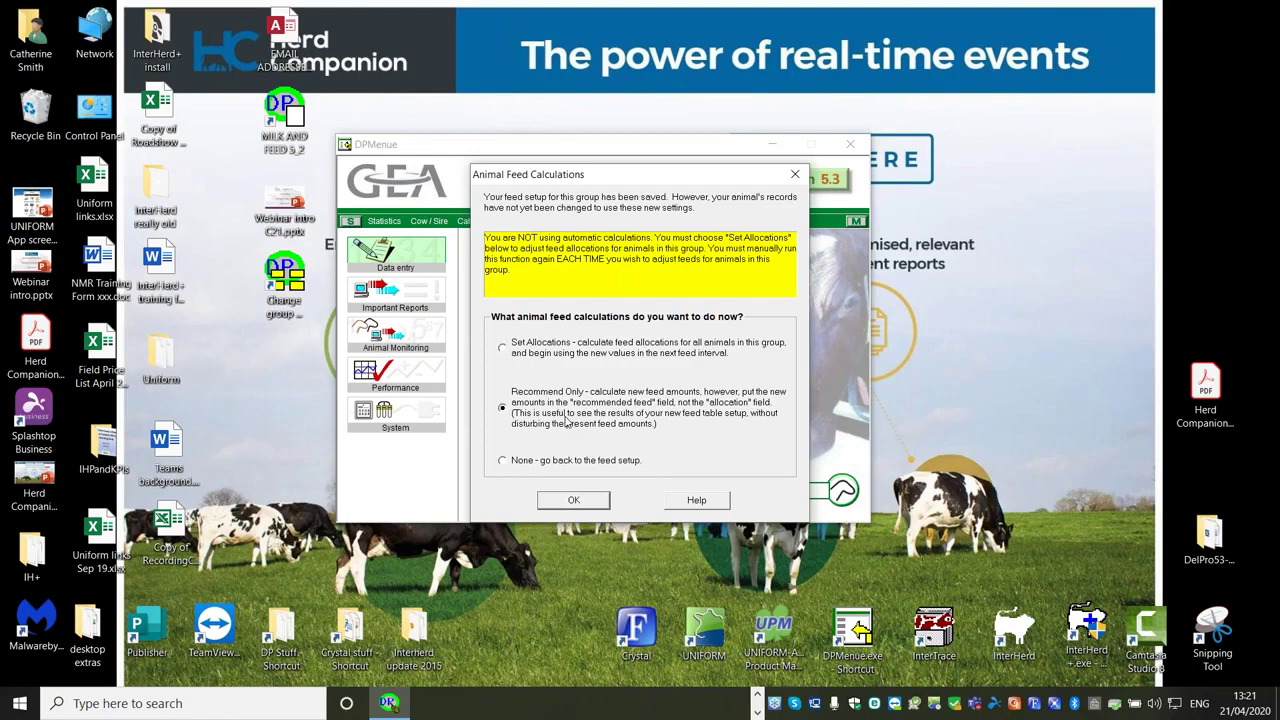
pyautogui.click(574, 503)
pyautogui.click(573, 503)
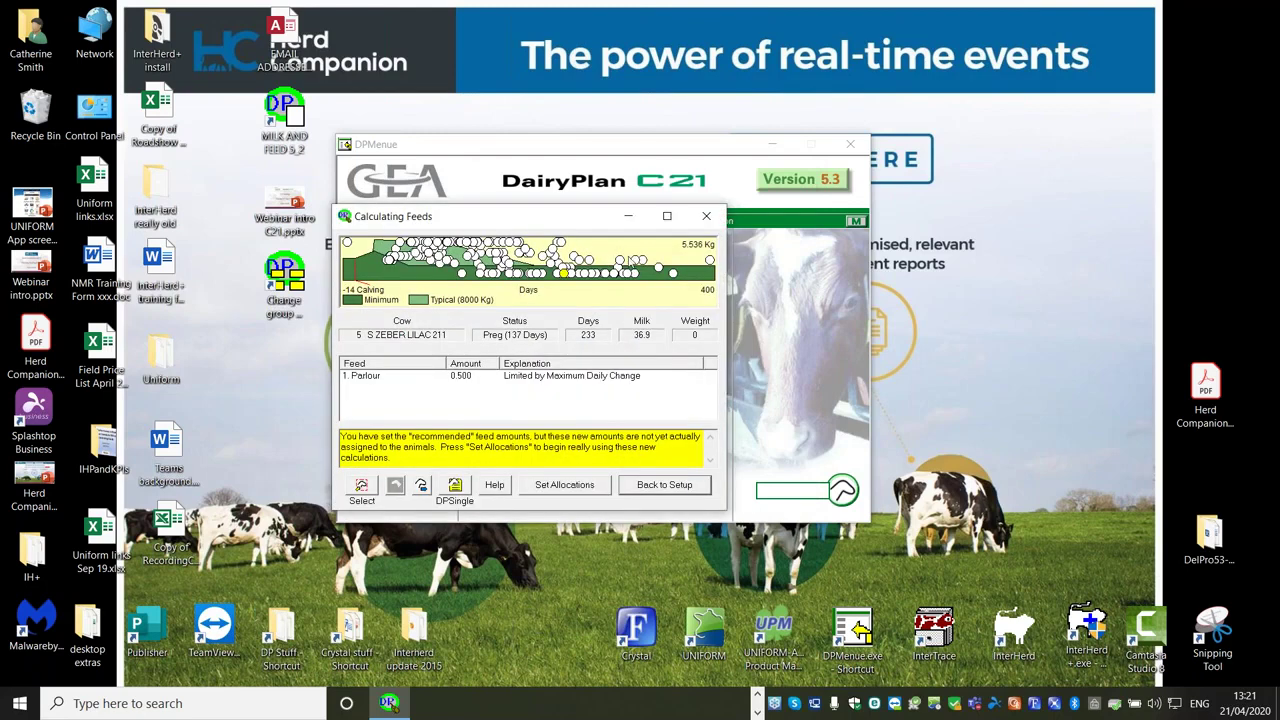
pyautogui.click(667, 217)
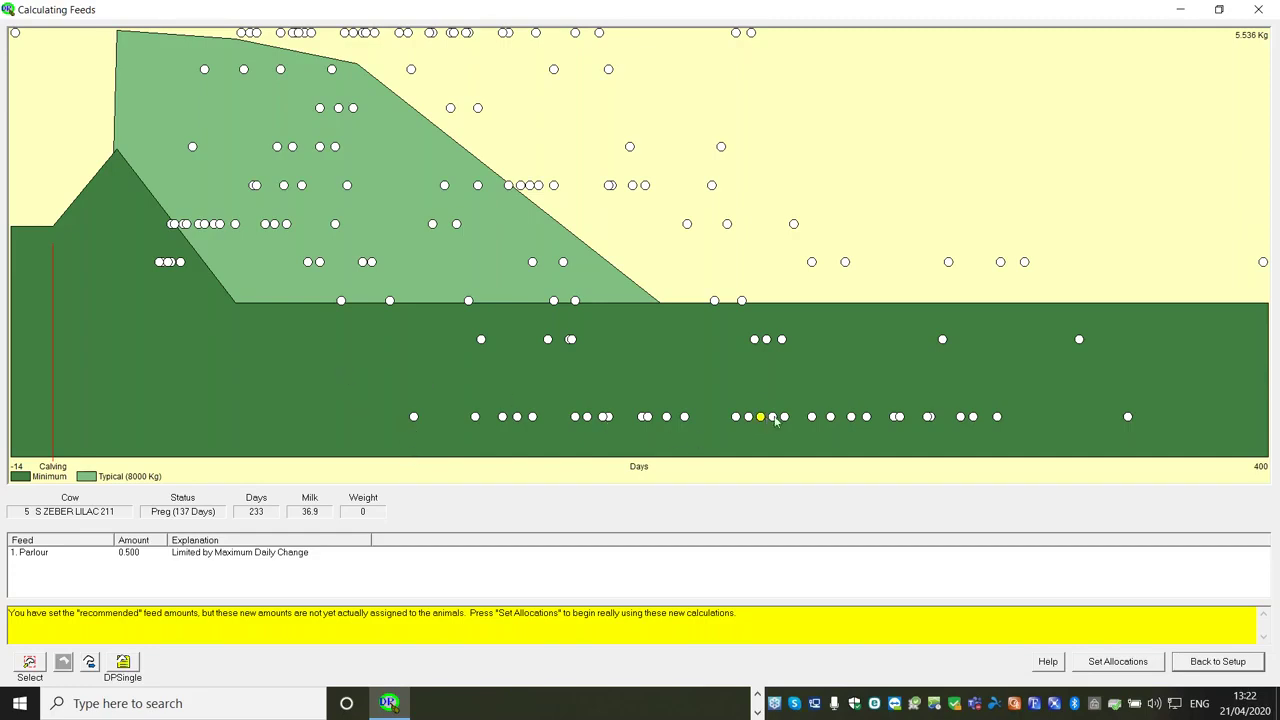
# Examine the calculated parlour feed and explanation for several cows on the graph, and view the animal selection list
pyautogui.click(340, 302)
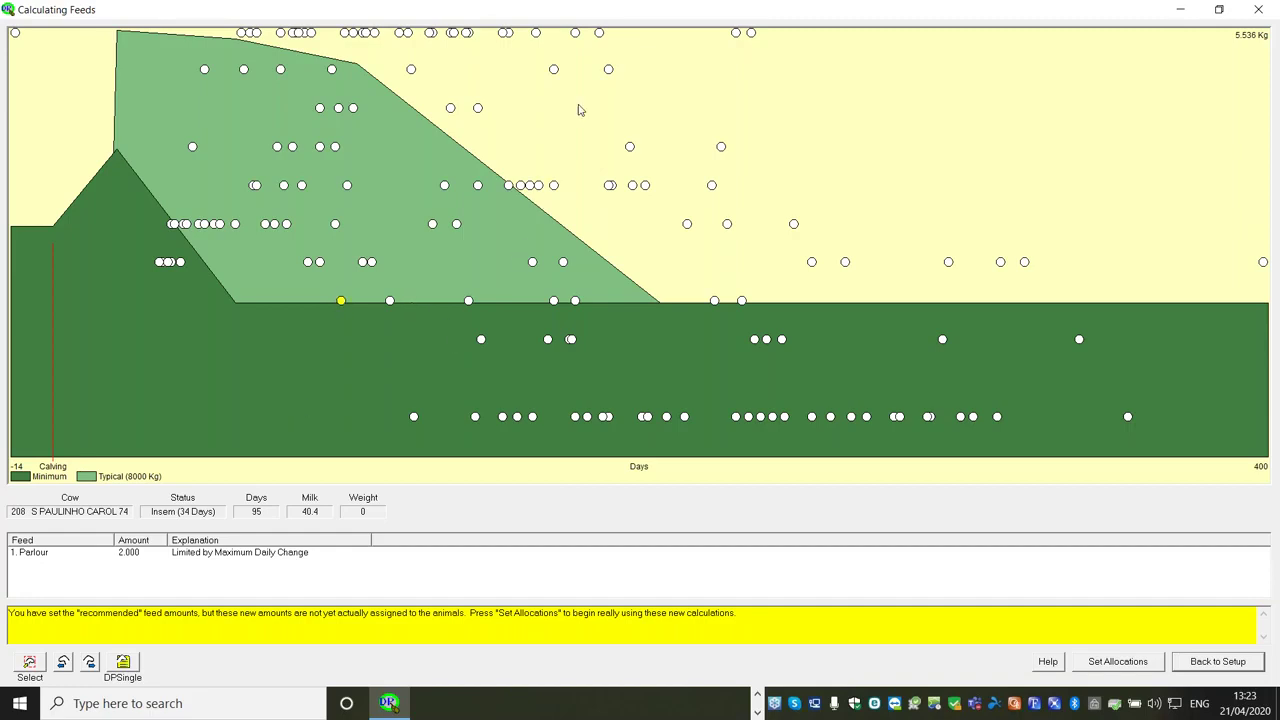
pyautogui.click(608, 69)
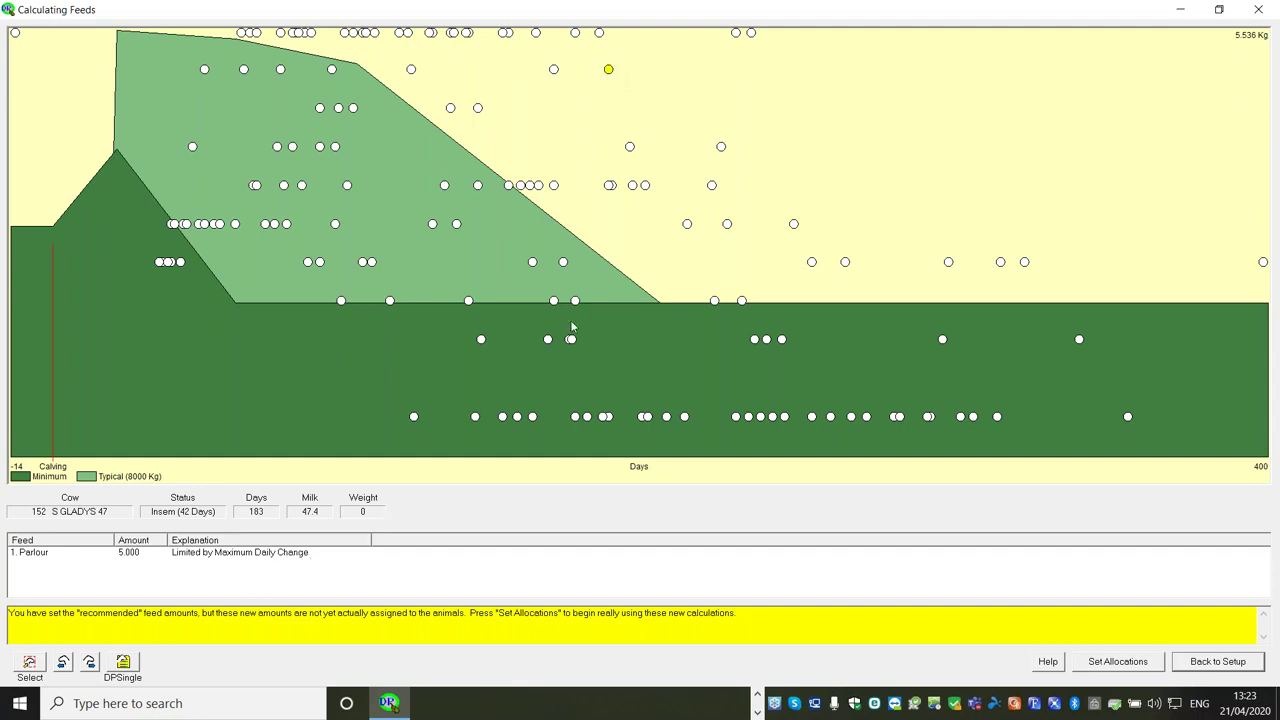
pyautogui.click(720, 147)
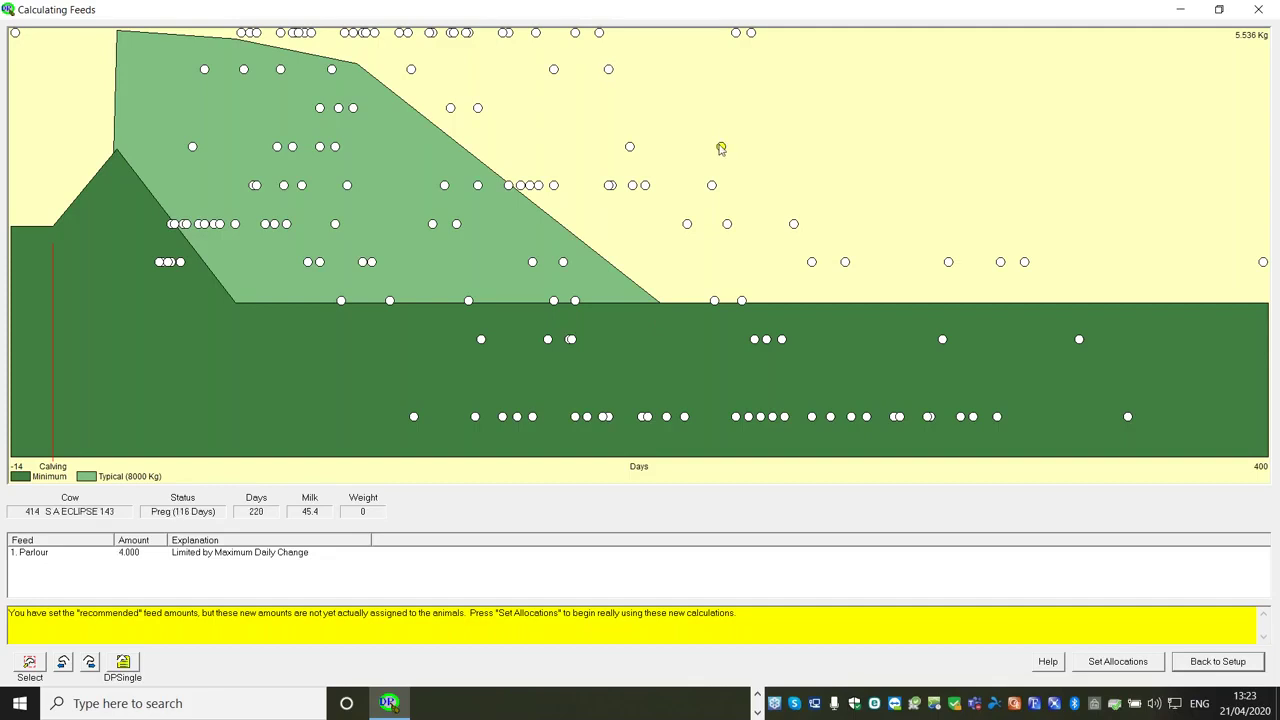
pyautogui.click(343, 34)
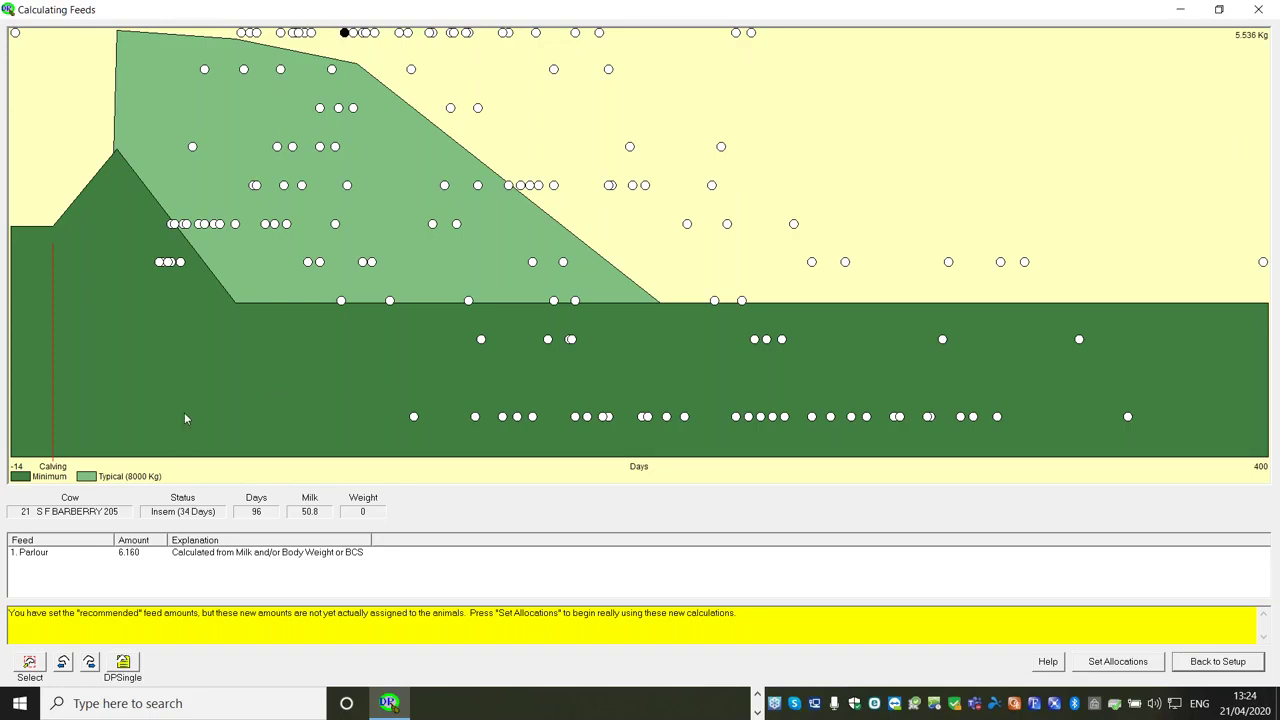
pyautogui.click(29, 664)
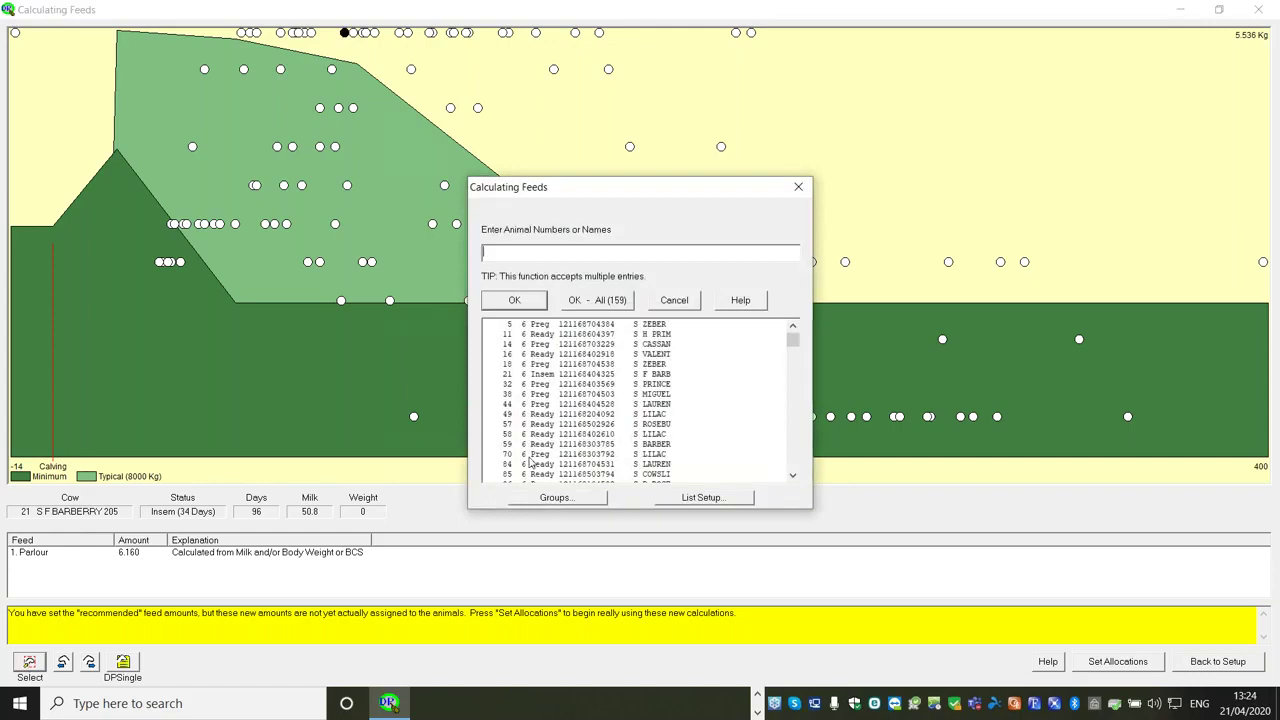
pyautogui.click(797, 190)
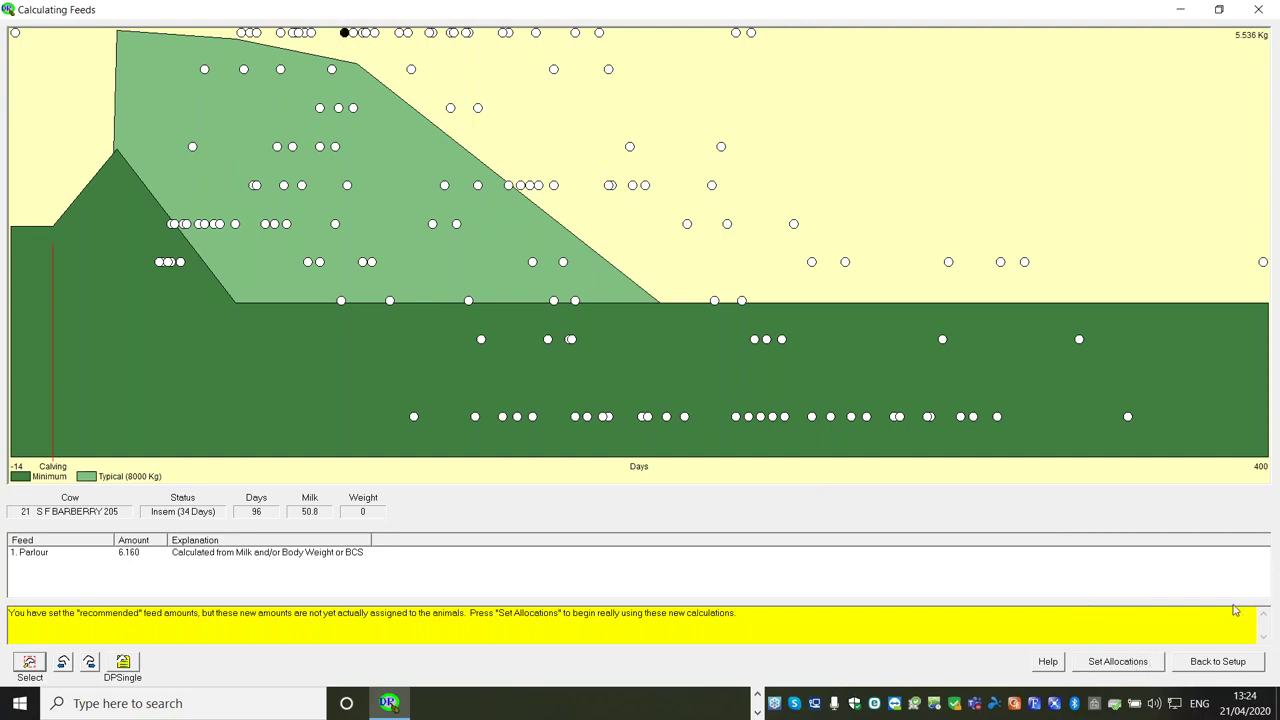
# Leave the calculation results, close the feed table, and open the MILK AND FEED 5_2 report
pyautogui.click(1238, 662)
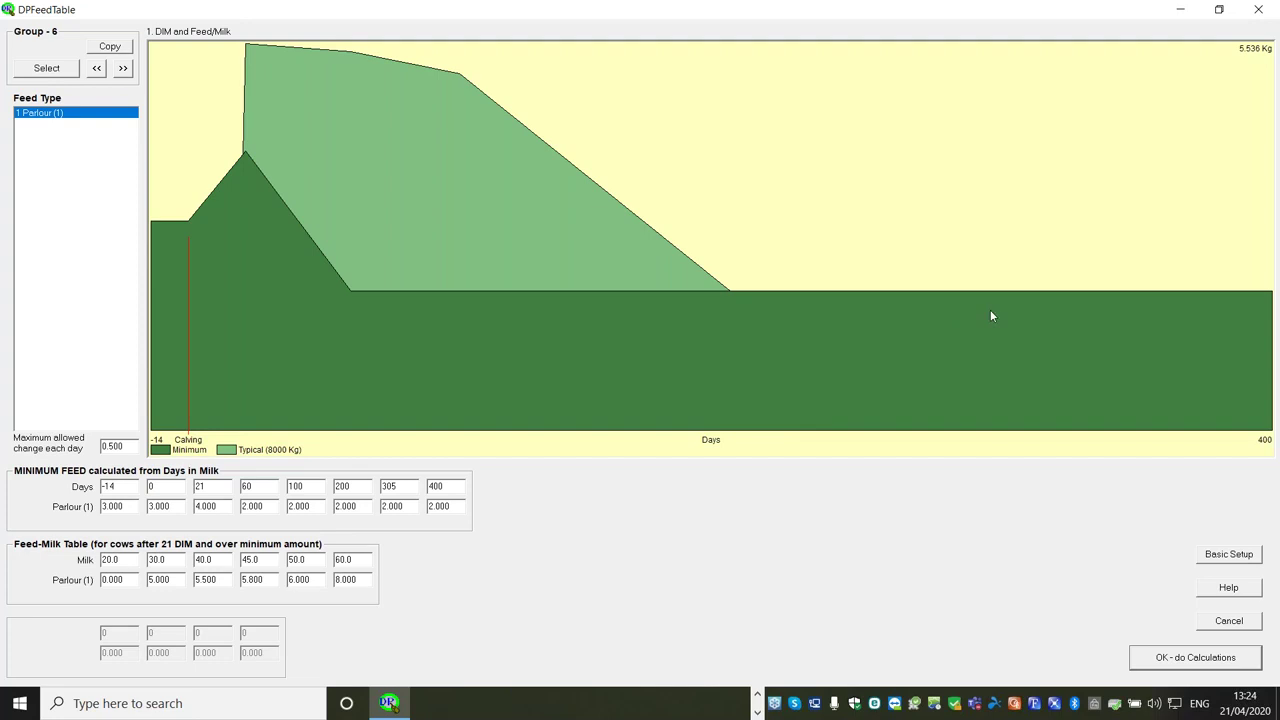
pyautogui.click(1258, 12)
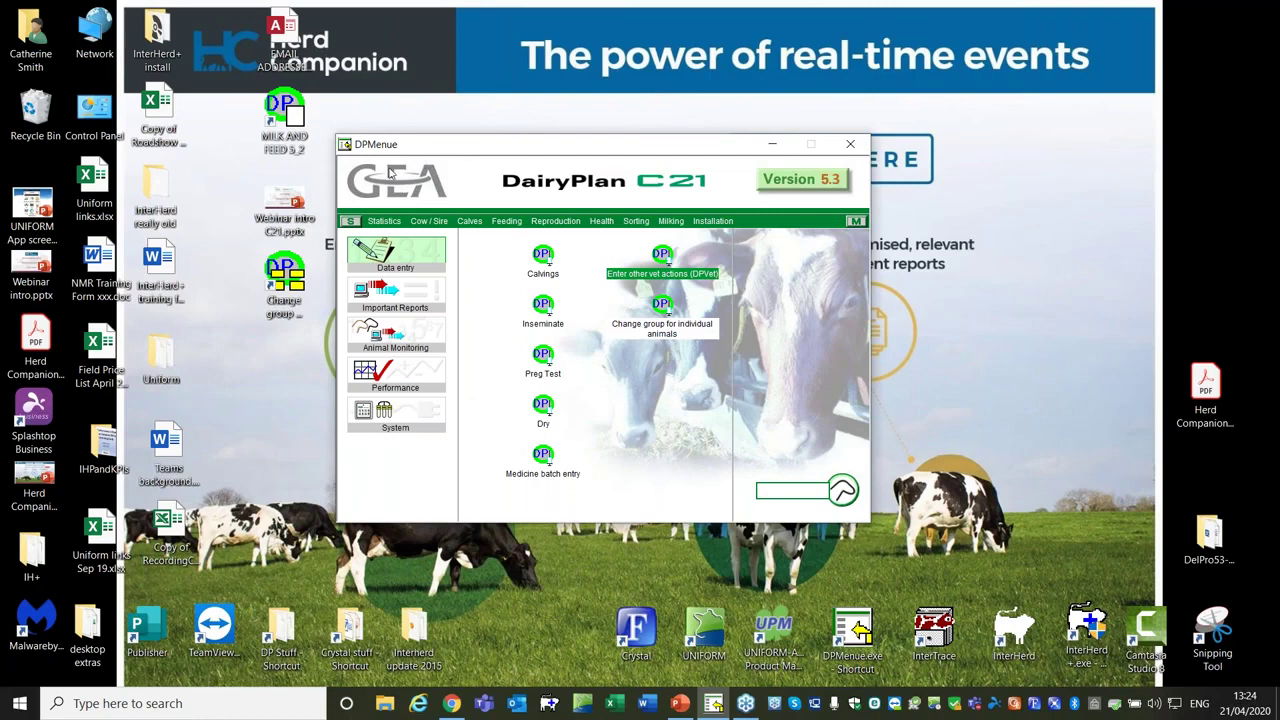
pyautogui.click(282, 120)
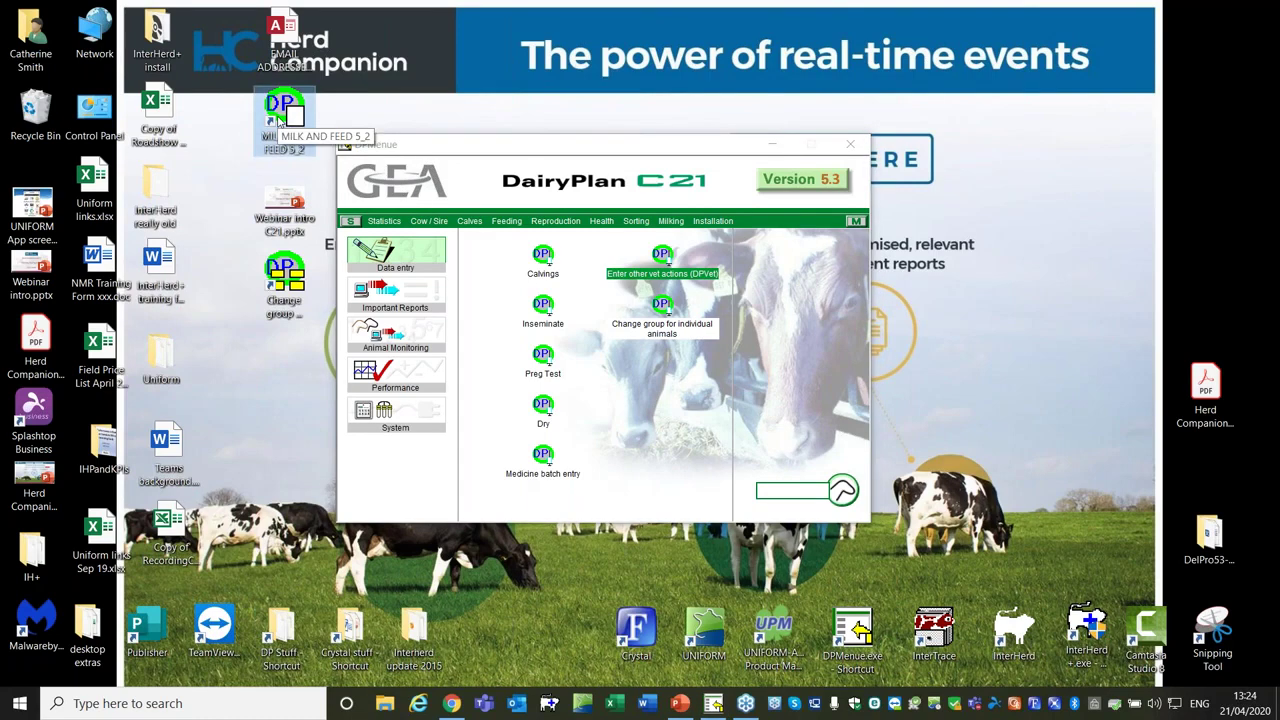
pyautogui.click(404, 292)
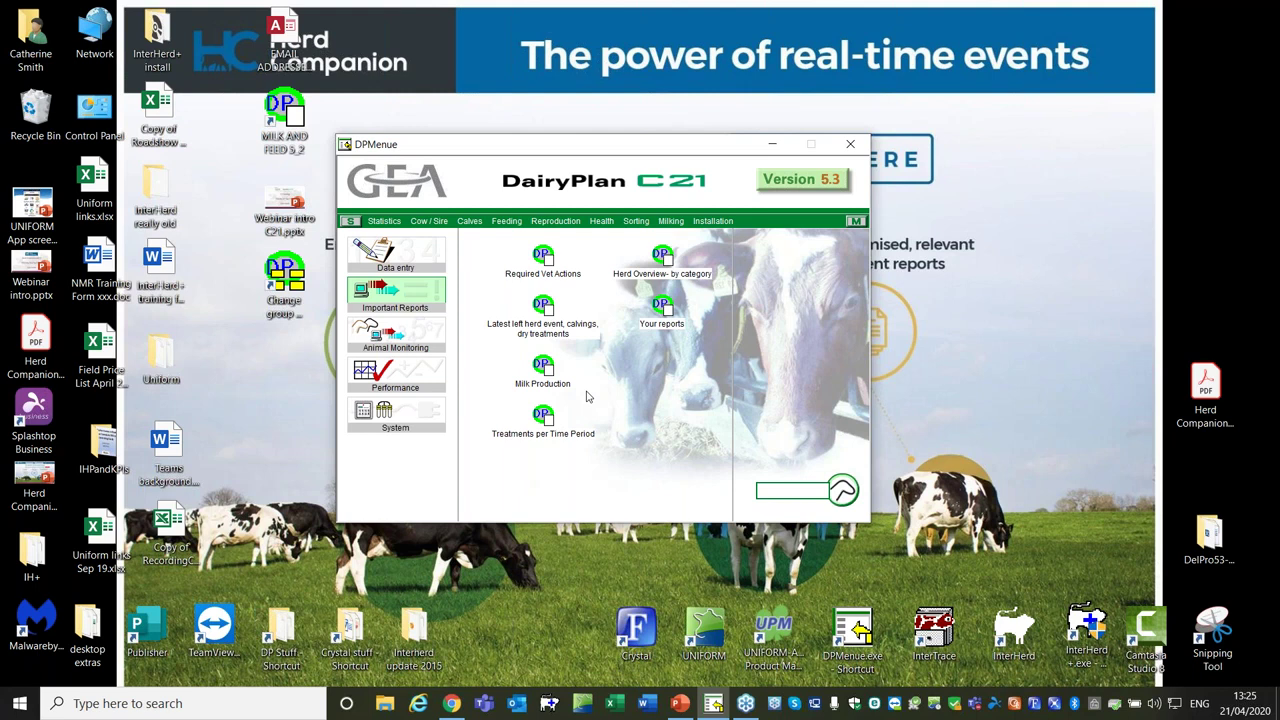
pyautogui.doubleClick(285, 113)
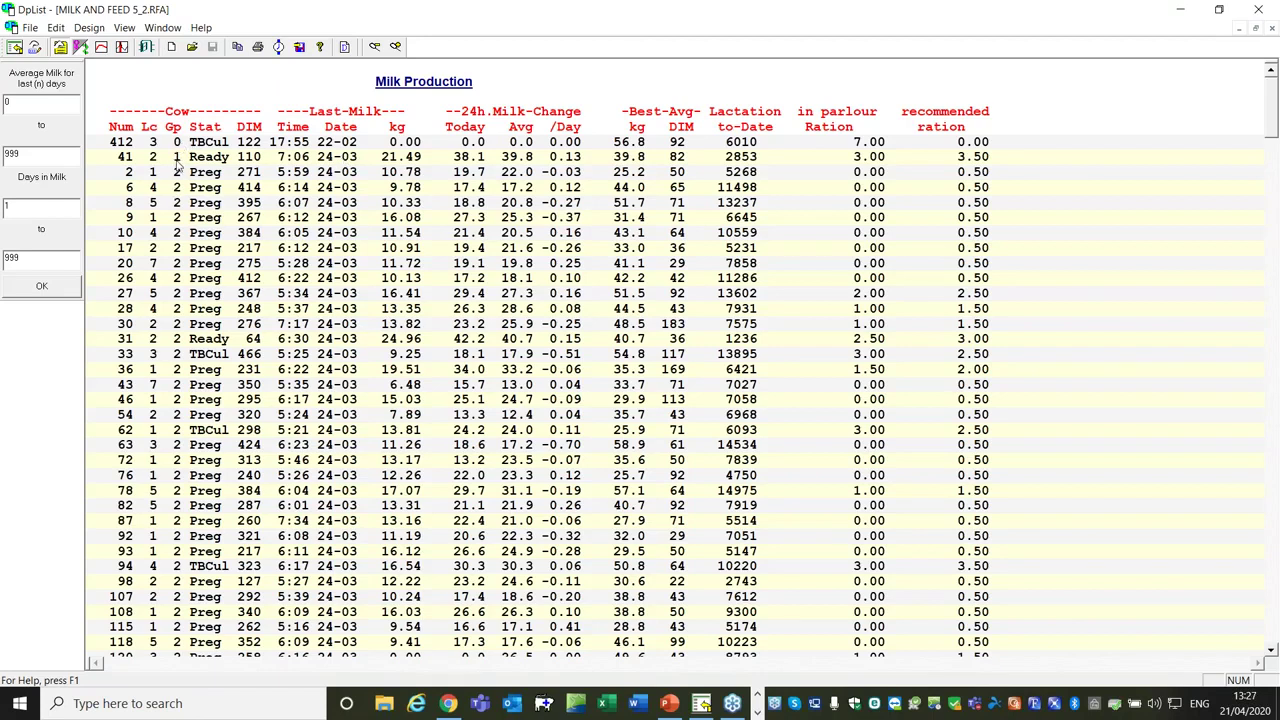
# Sort the Milk Production report by cow number and turn off sorting first by groups
pyautogui.click(121, 162)
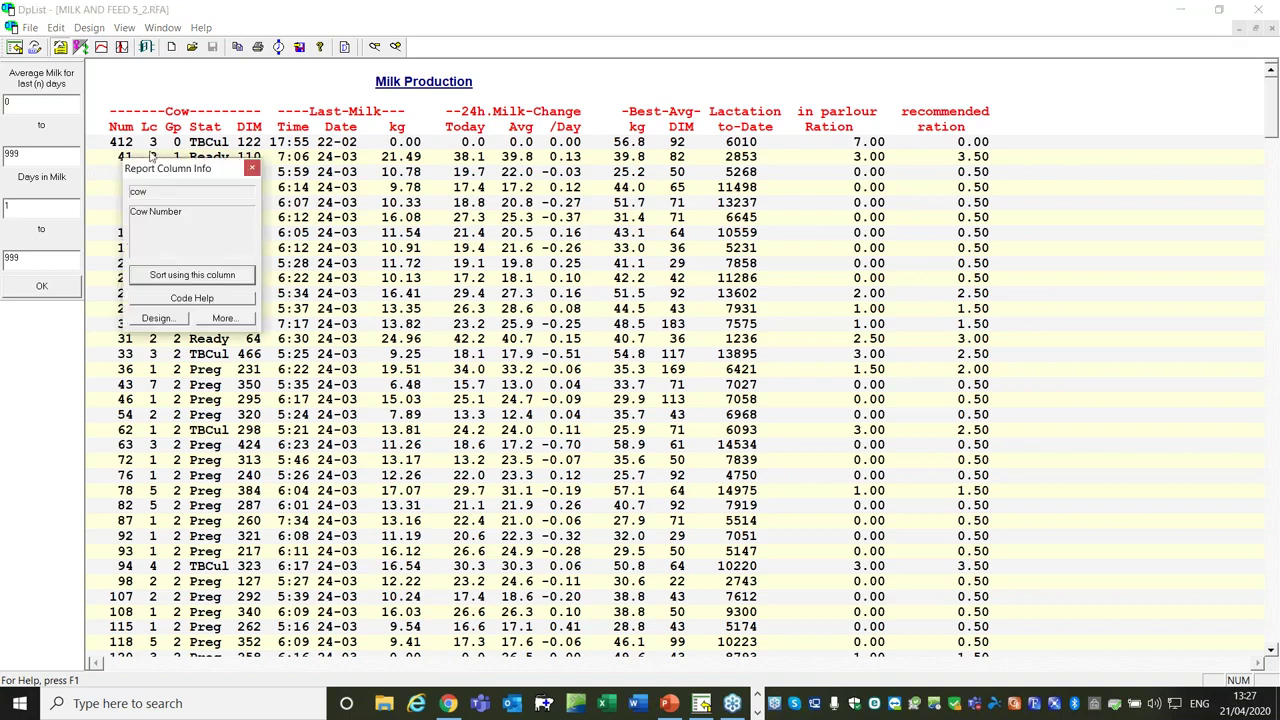
pyautogui.click(146, 280)
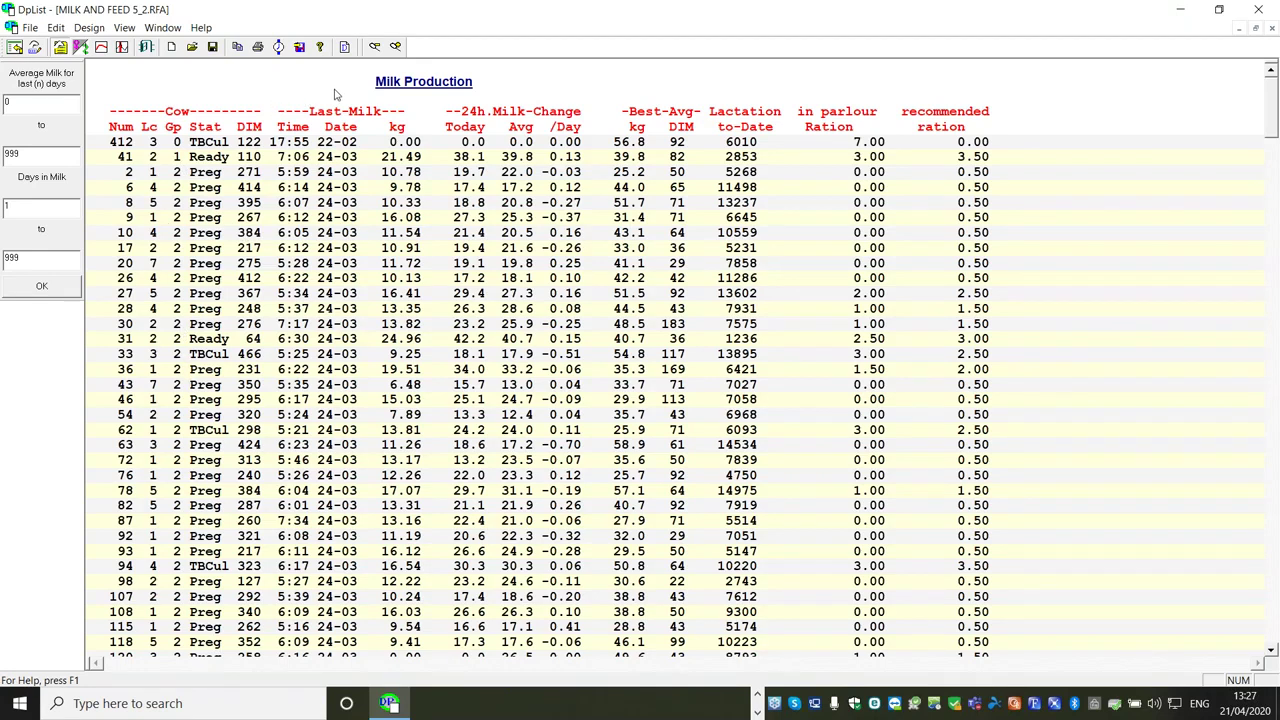
pyautogui.click(344, 47)
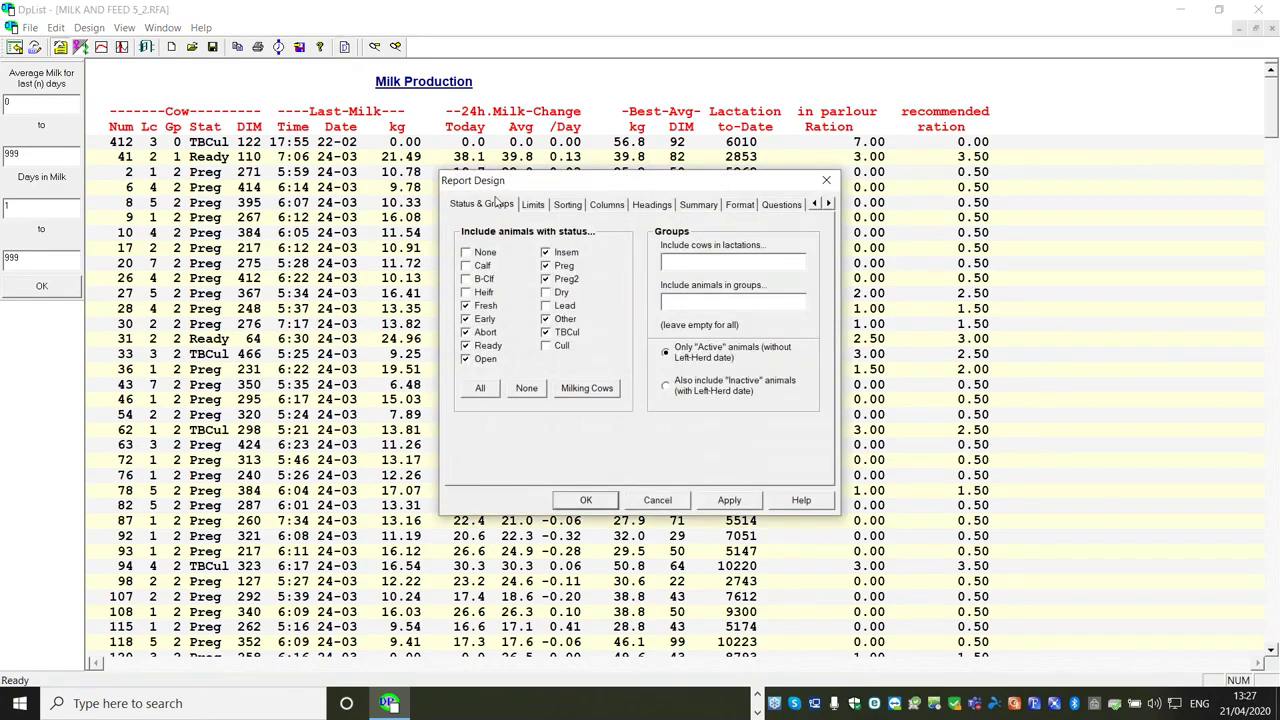
pyautogui.click(569, 206)
pyautogui.click(519, 383)
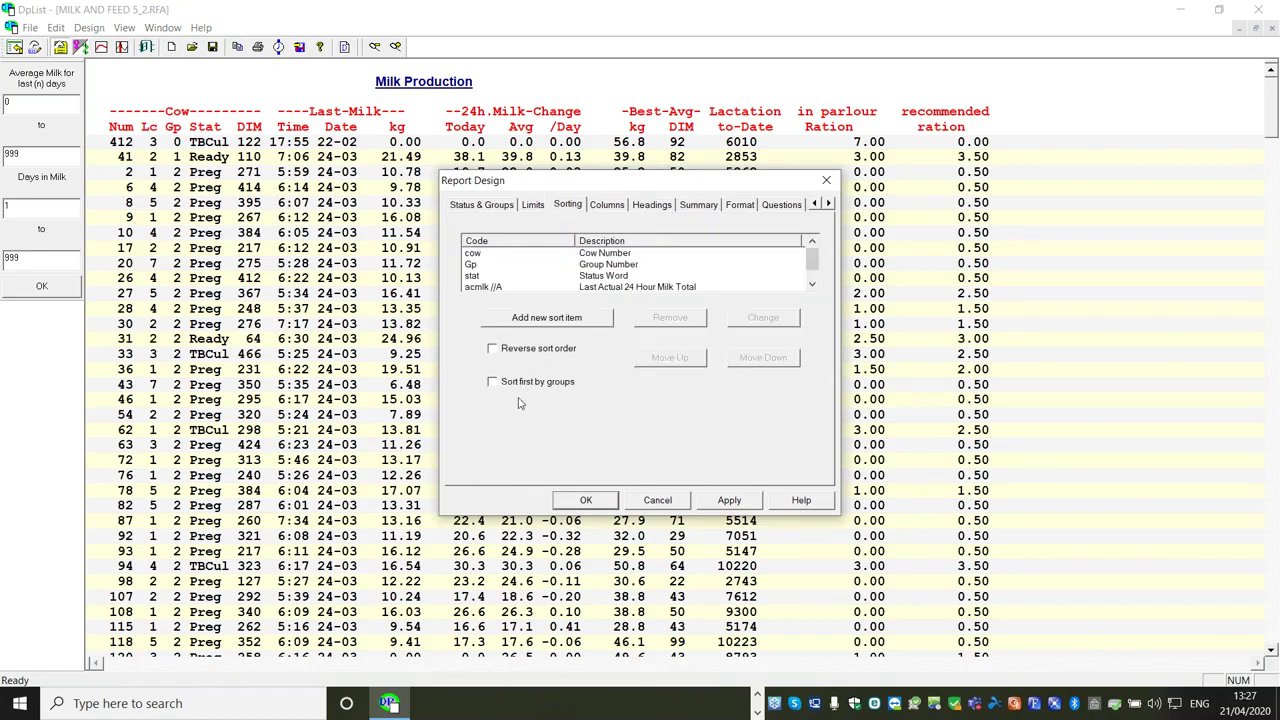
pyautogui.click(575, 504)
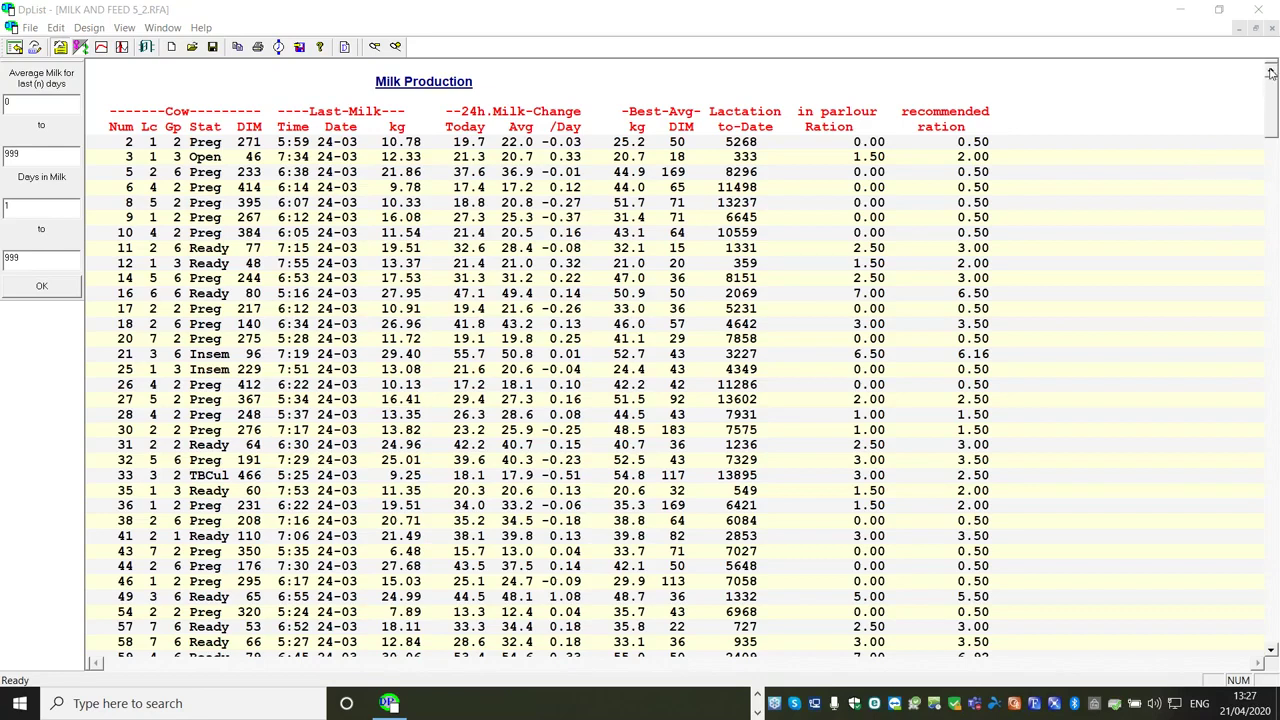
# Split the report below its column headings and review the cows' in-parlour and recommended rations down the list
pyautogui.moveTo(1270, 100); pyautogui.dragTo(1270, 70)
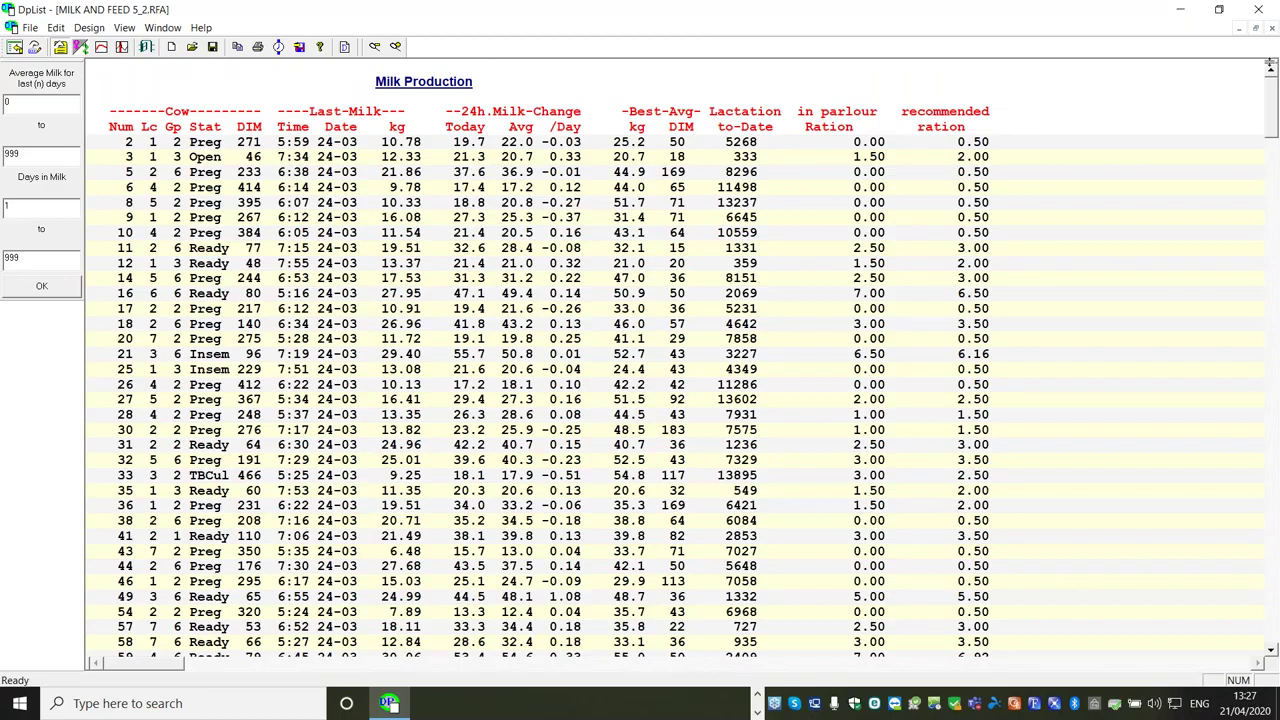
pyautogui.moveTo(1268, 60); pyautogui.dragTo(1262, 139)
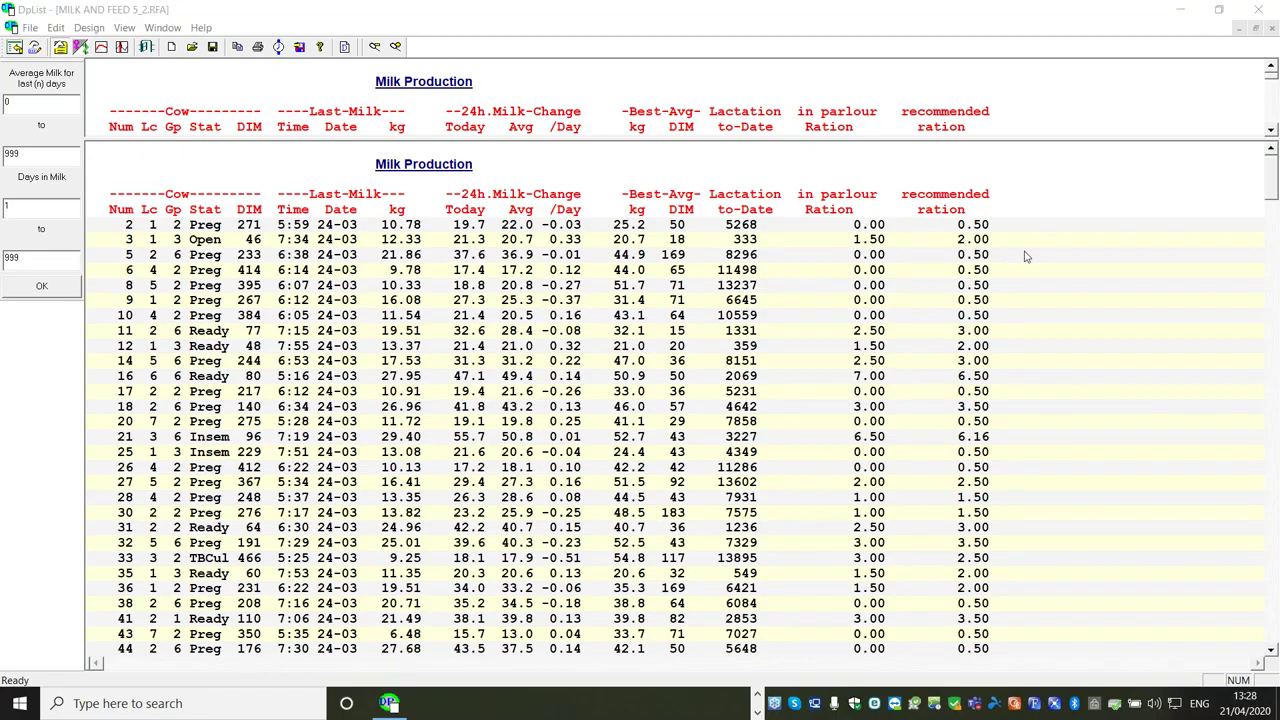
pyautogui.click(1270, 180)
pyautogui.scroll(-9, 1250, 220)
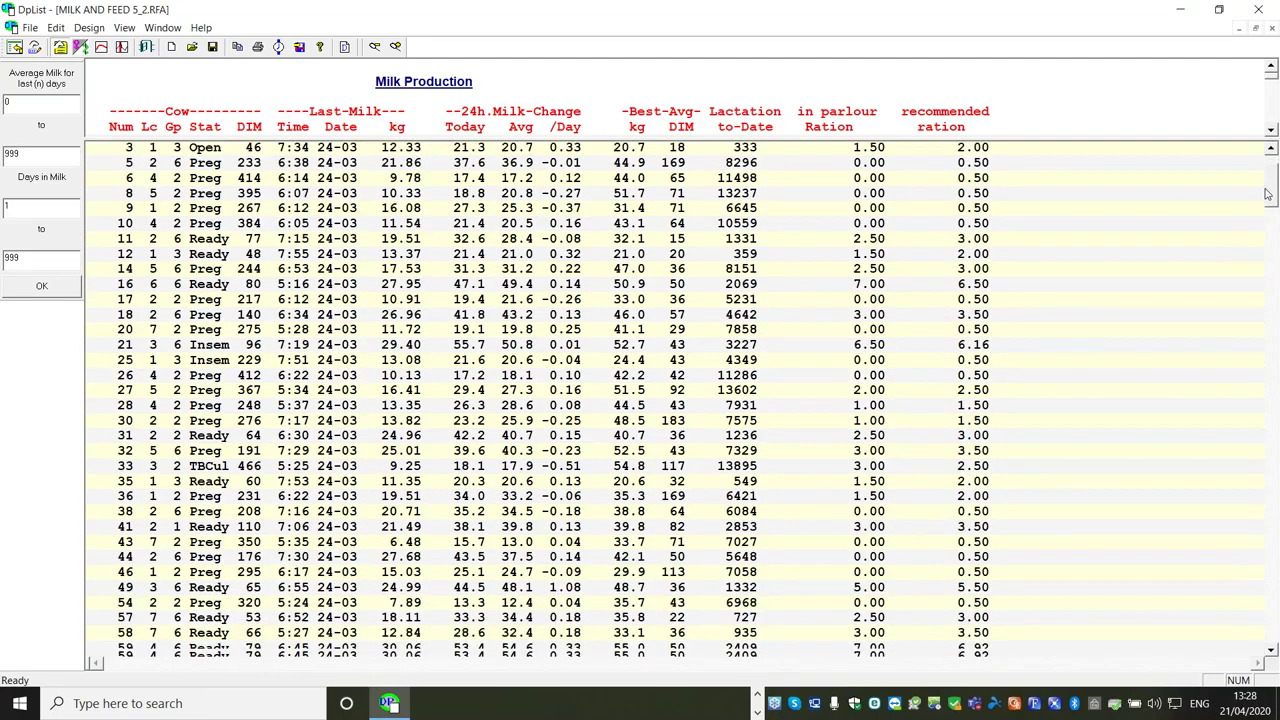
pyautogui.scroll(-20, 1224, 300)
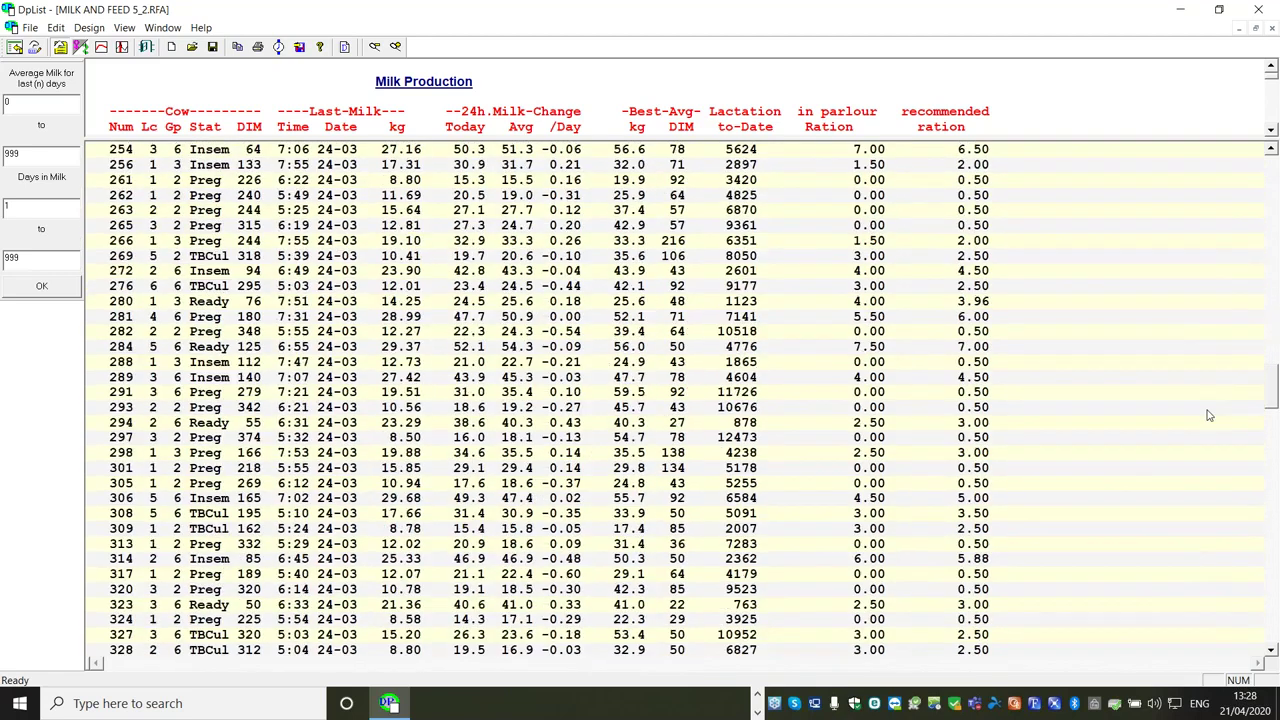
pyautogui.scroll(-12, 1224, 511)
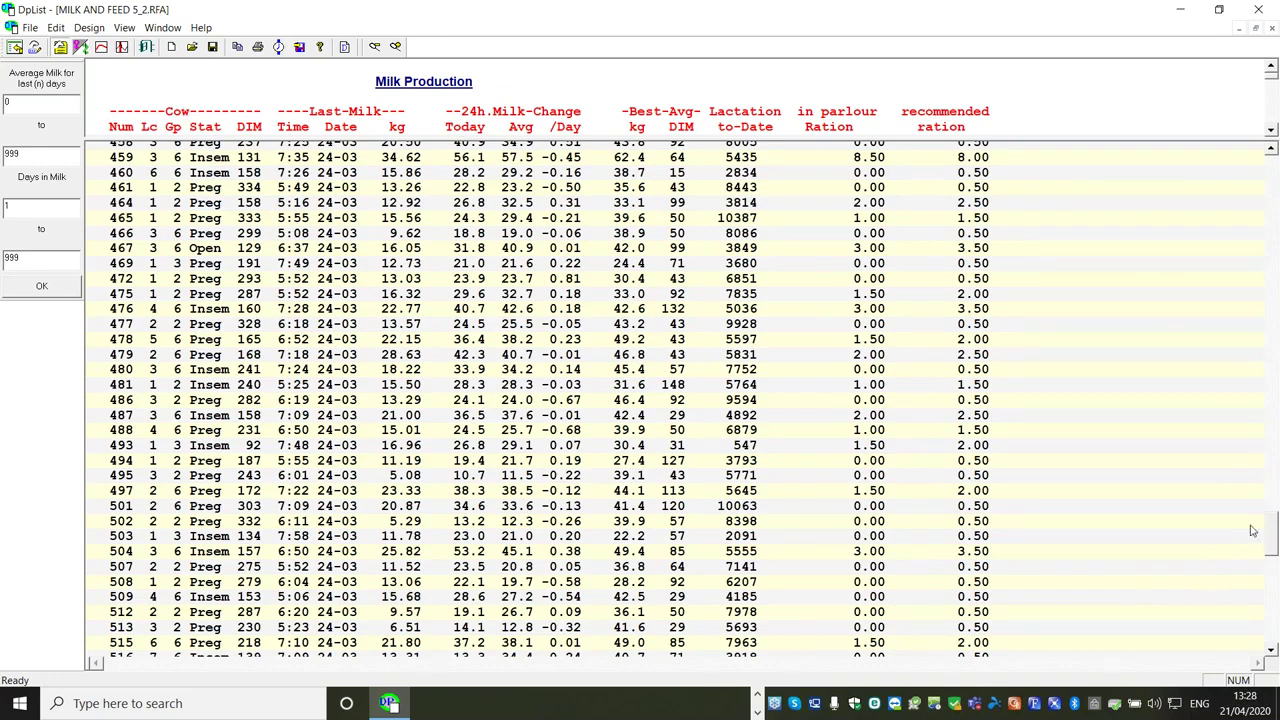
# Review the totals at the end of the MILK AND FEED 5_2 report and open the MILK AND FEED by group.rfa report
pyautogui.moveTo(1271, 537); pyautogui.dragTo(1271, 615)
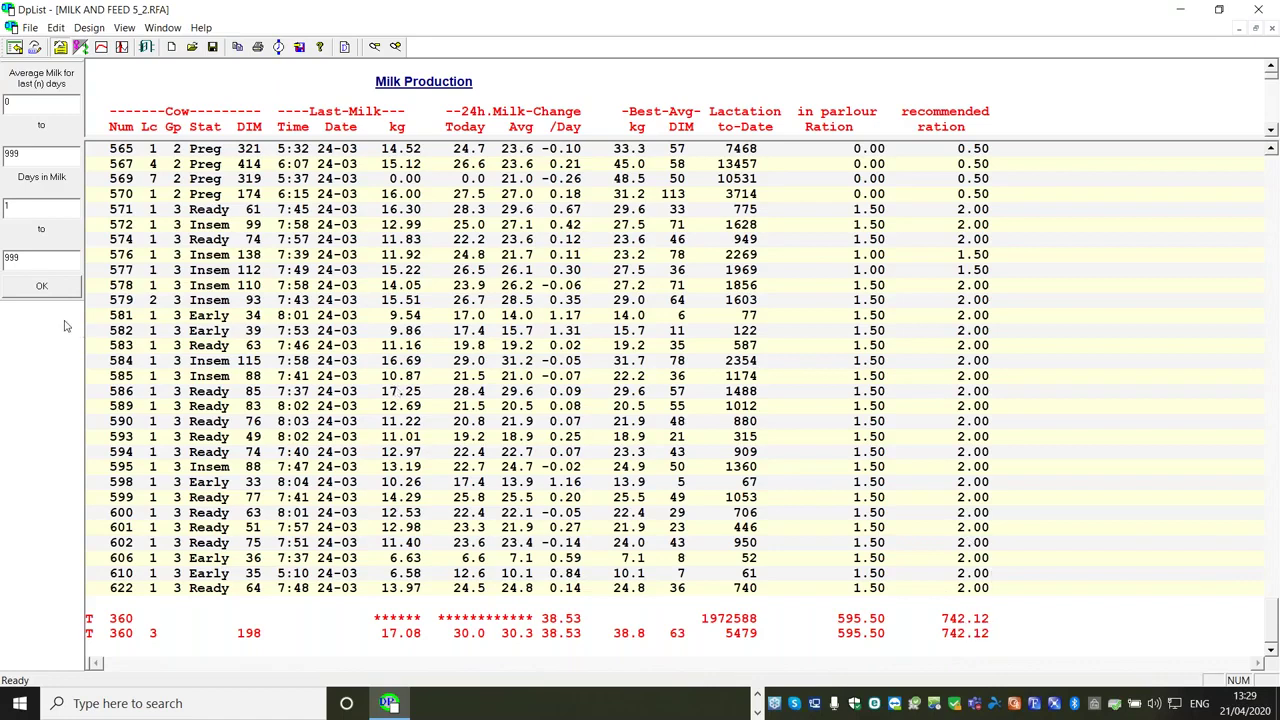
pyautogui.click(31, 28)
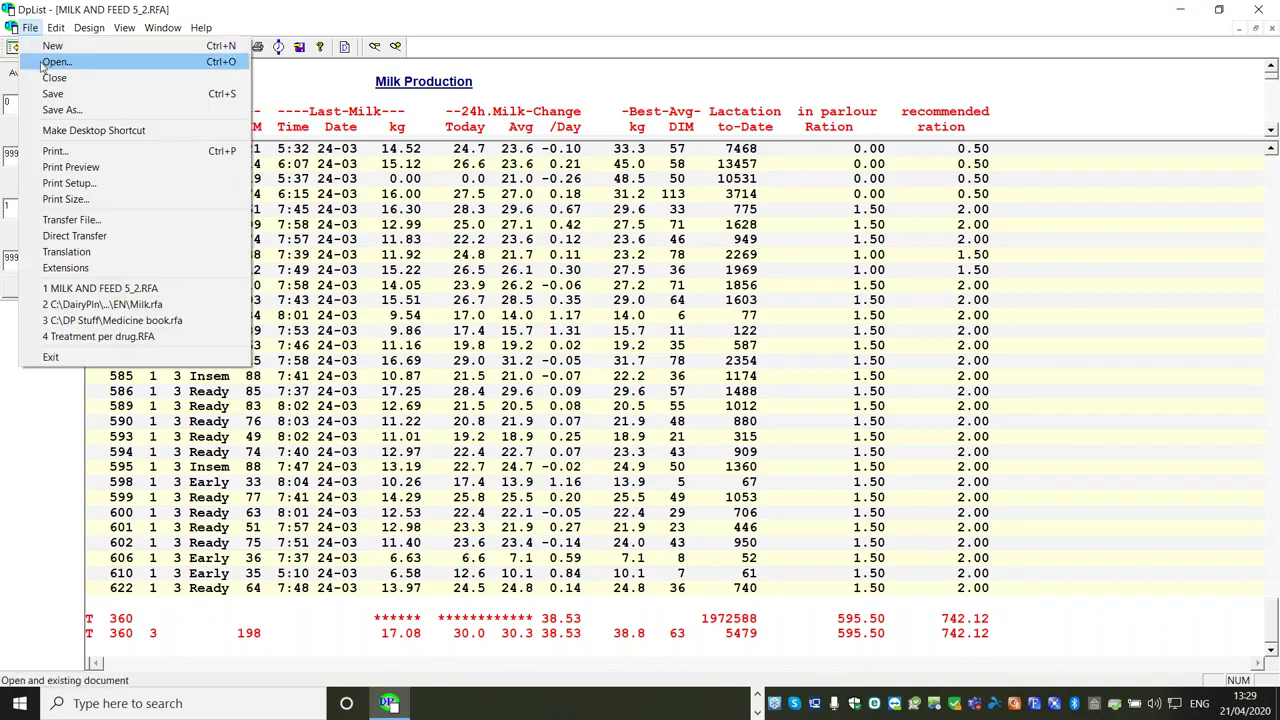
pyautogui.click(57, 62)
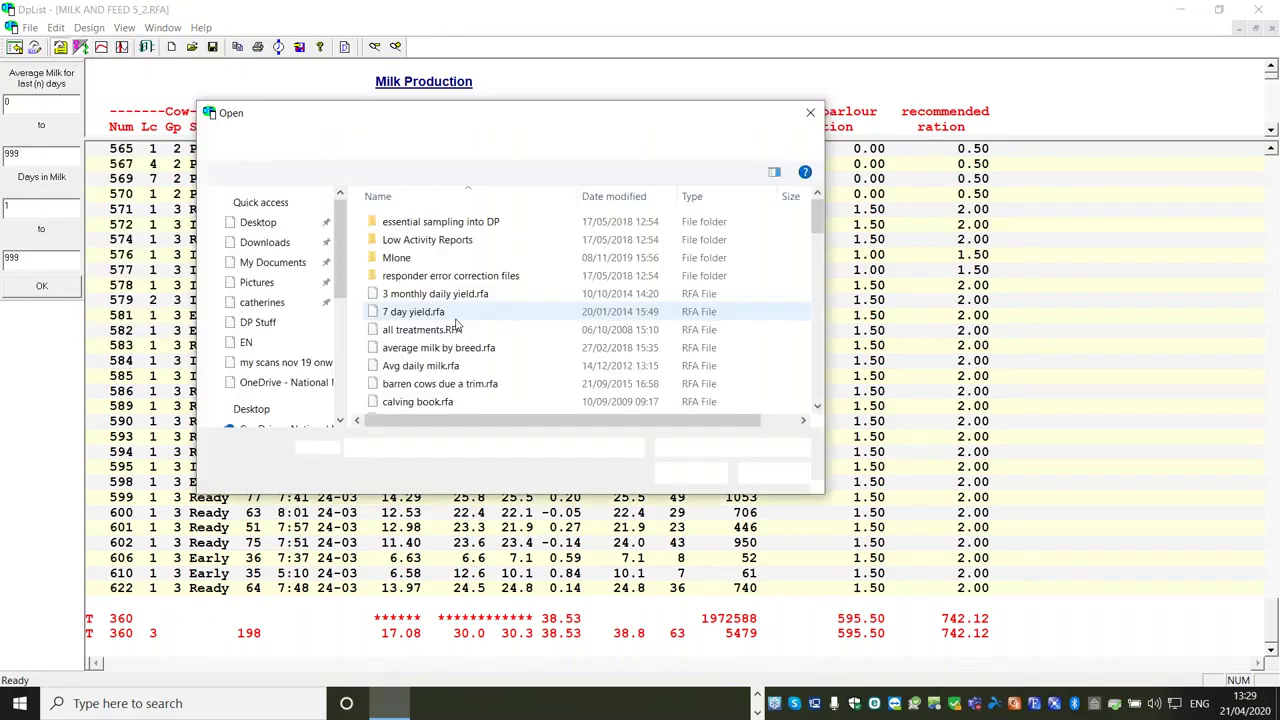
pyautogui.scroll(-3, 485, 370)
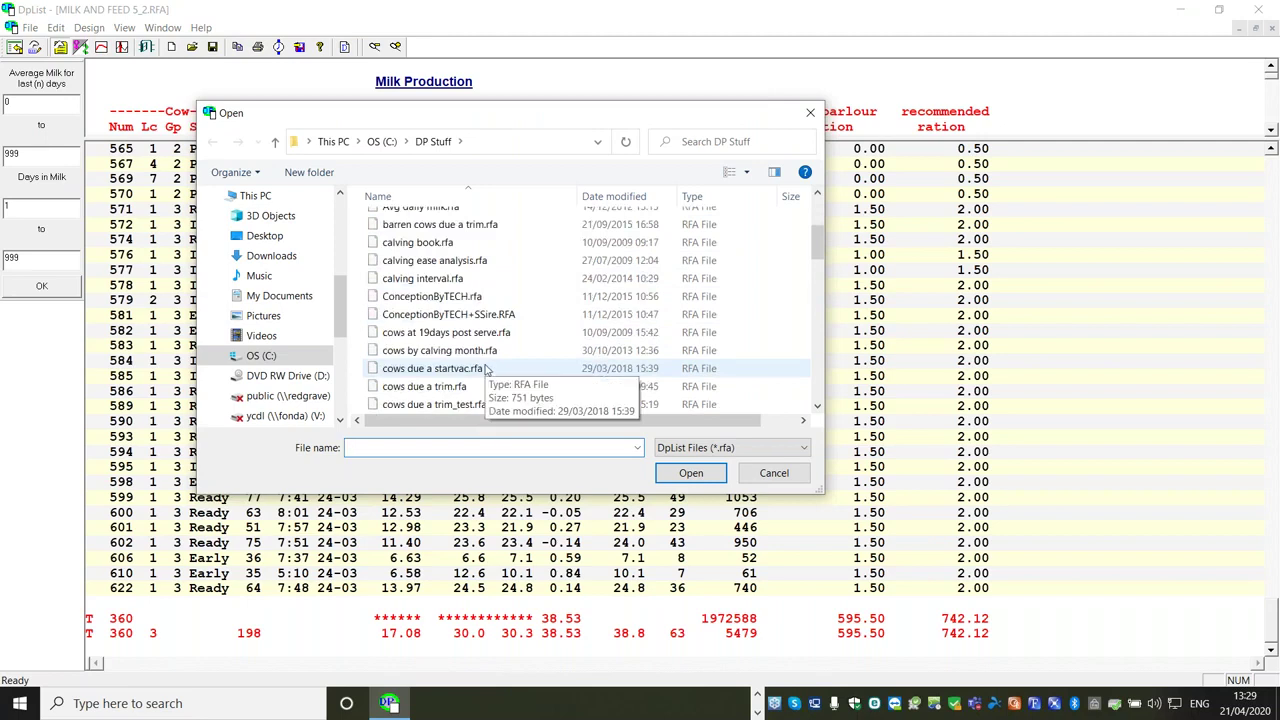
pyautogui.scroll(-2, 485, 370)
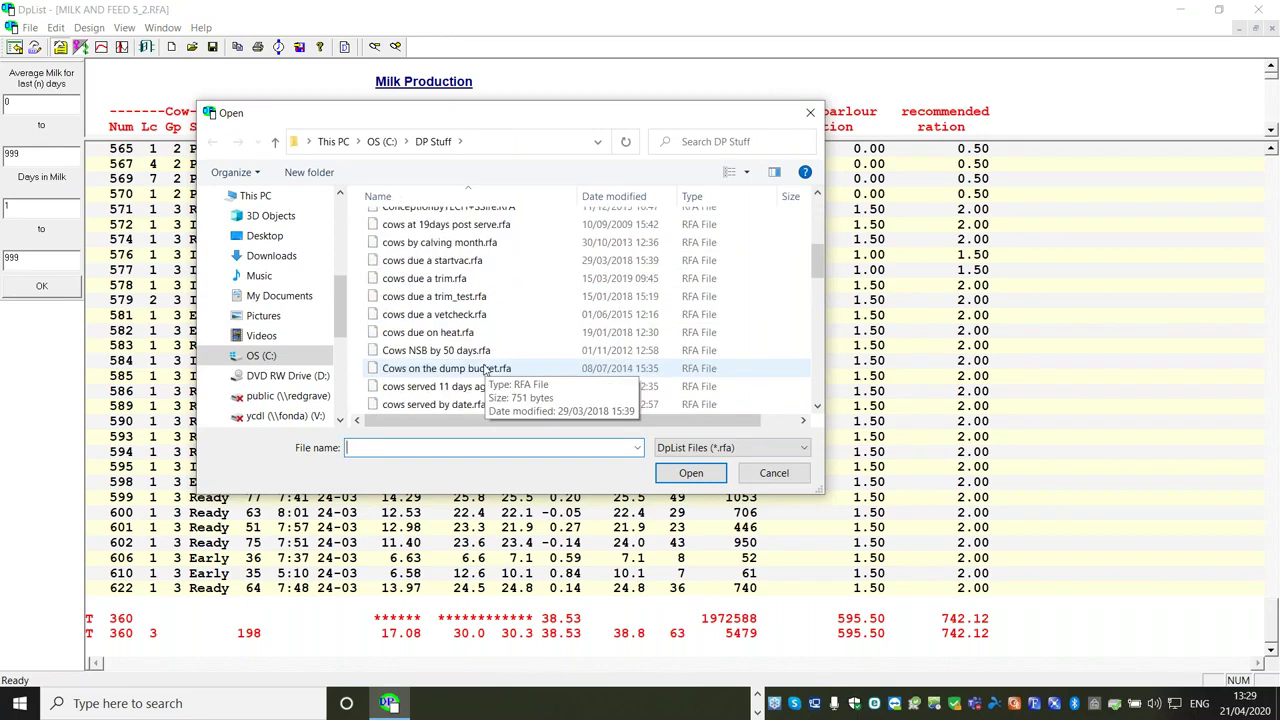
pyautogui.scroll(-2, 485, 370)
pyautogui.scroll(-2, 485, 370)
pyautogui.scroll(-1, 485, 370)
pyautogui.scroll(-2, 485, 370)
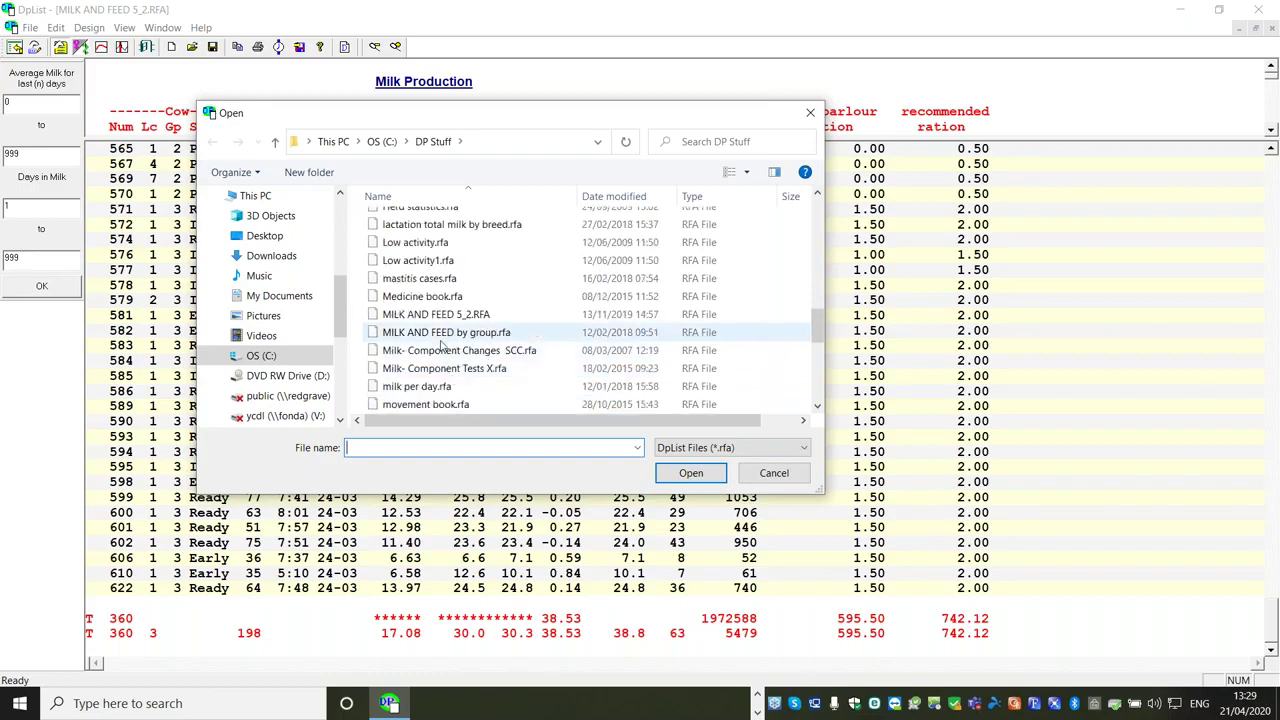
pyautogui.doubleClick(460, 333)
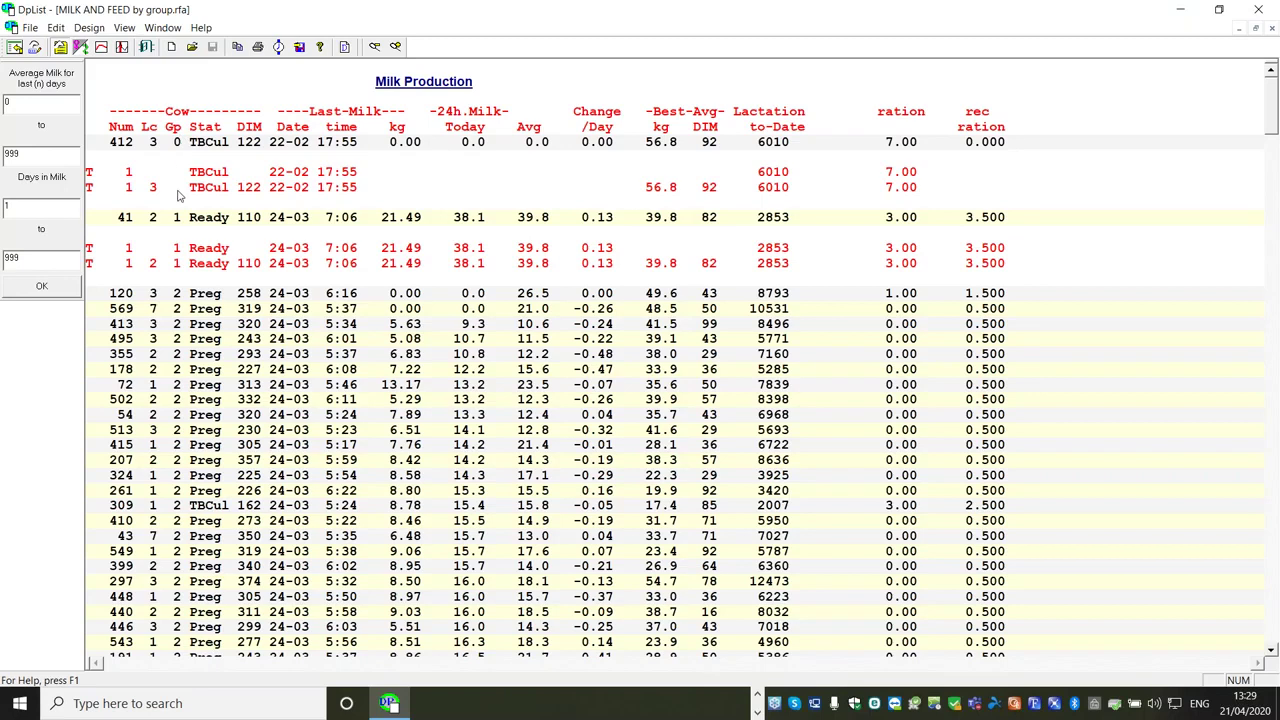
# Split the by-group report below its column headings and review the current and recommended rations down to the group 6 totals
pyautogui.moveTo(1271, 68); pyautogui.dragTo(1256, 138)
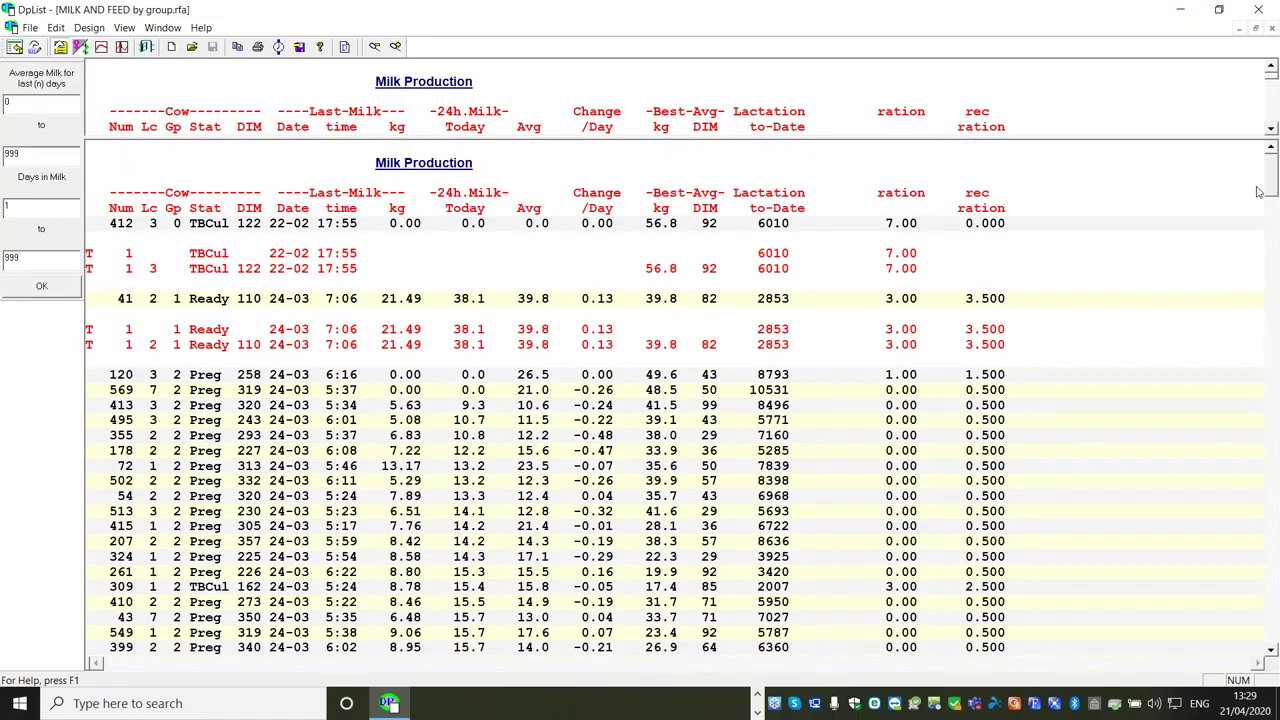
pyautogui.scroll(-2, 1240, 200)
pyautogui.scroll(-15, 1167, 493)
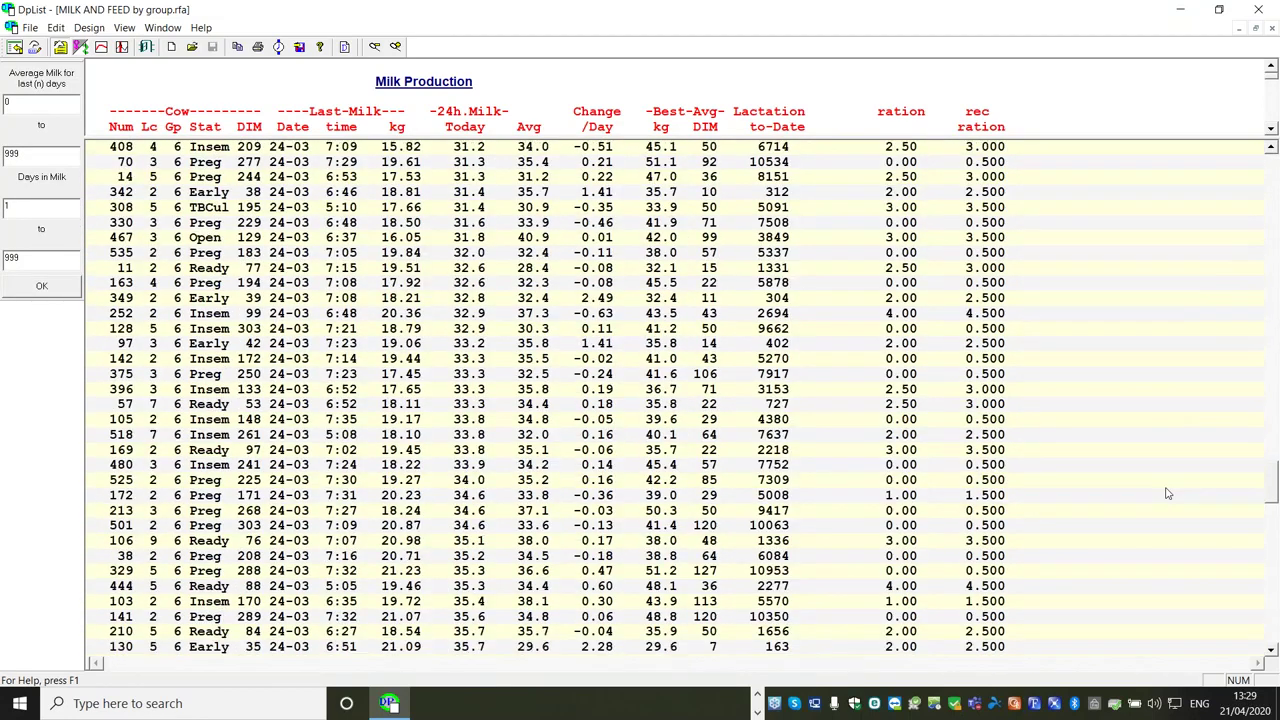
pyautogui.scroll(-10, 1167, 493)
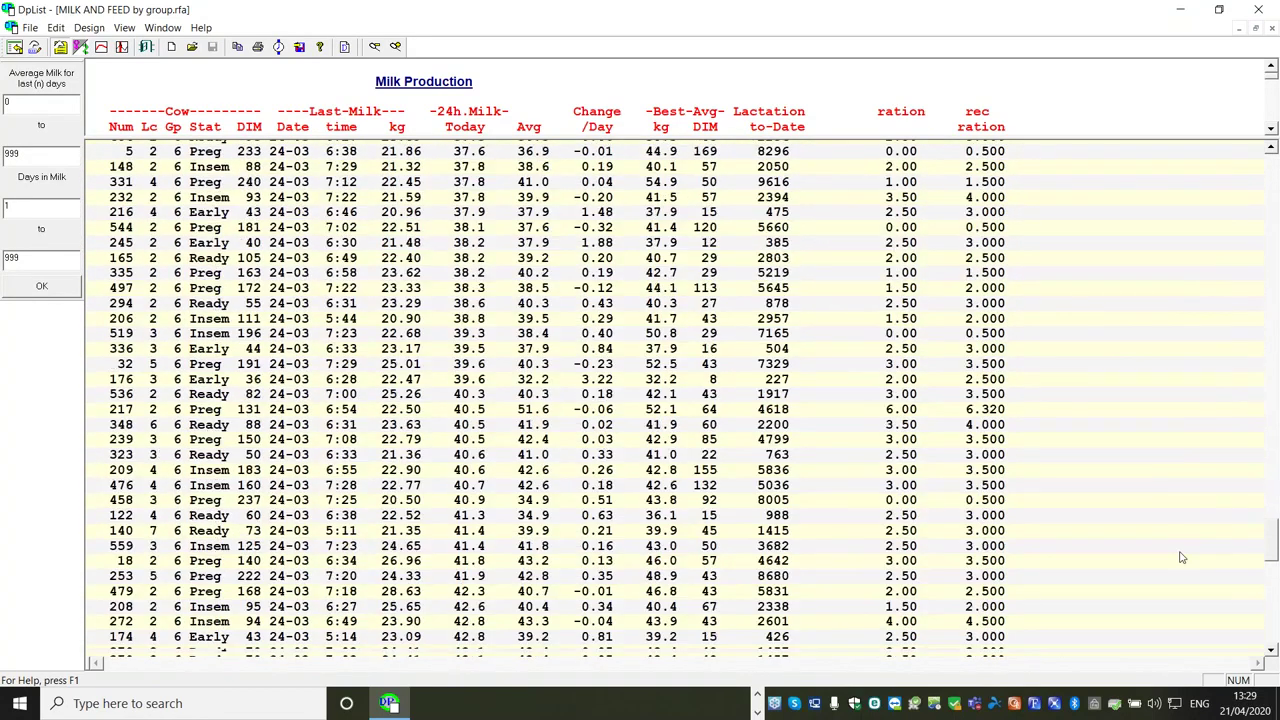
pyautogui.scroll(-15, 1181, 557)
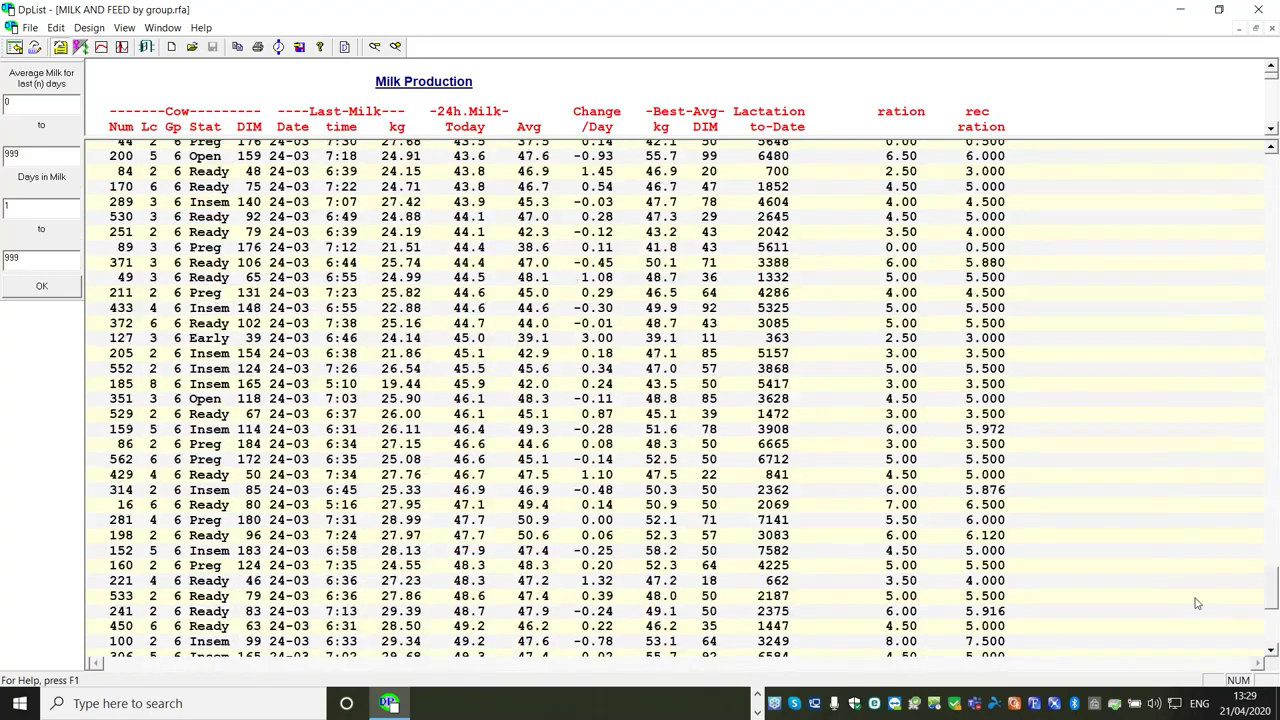
pyautogui.scroll(-3, 1203, 622)
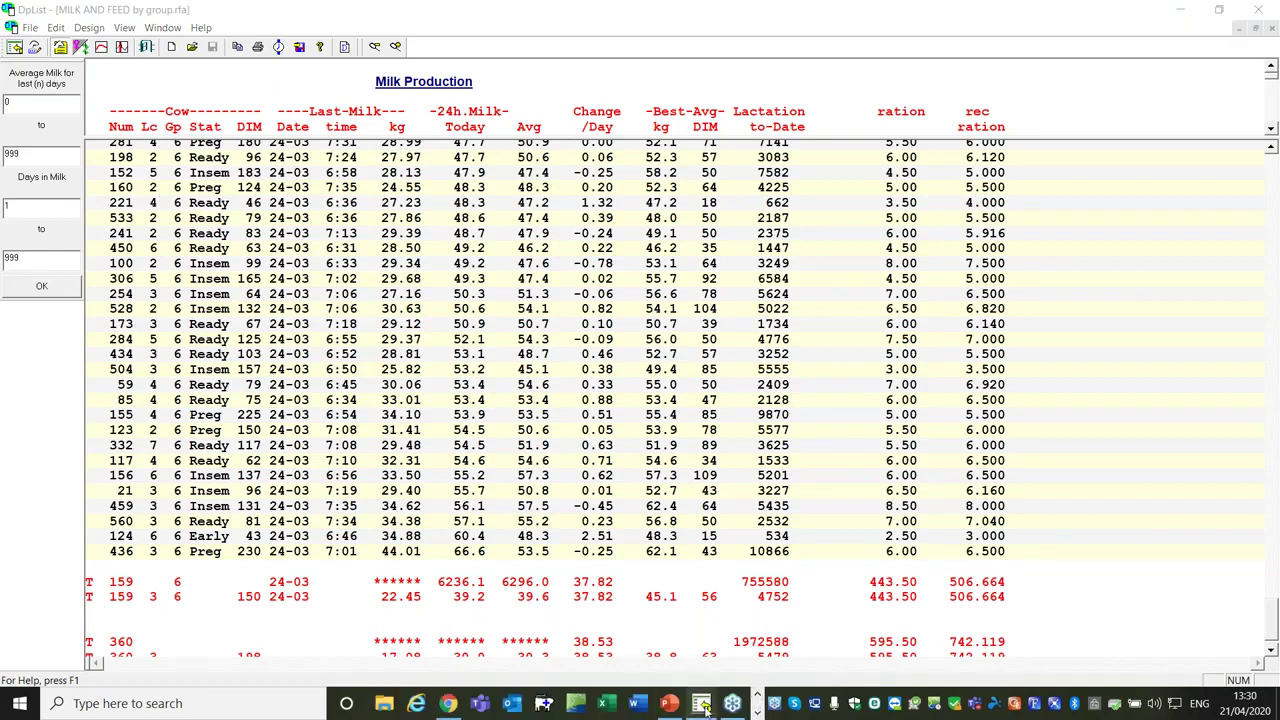
# Run the feed calculations for group 6 with the Set Allocations option and maximise the results graph
pyautogui.click(703, 705)
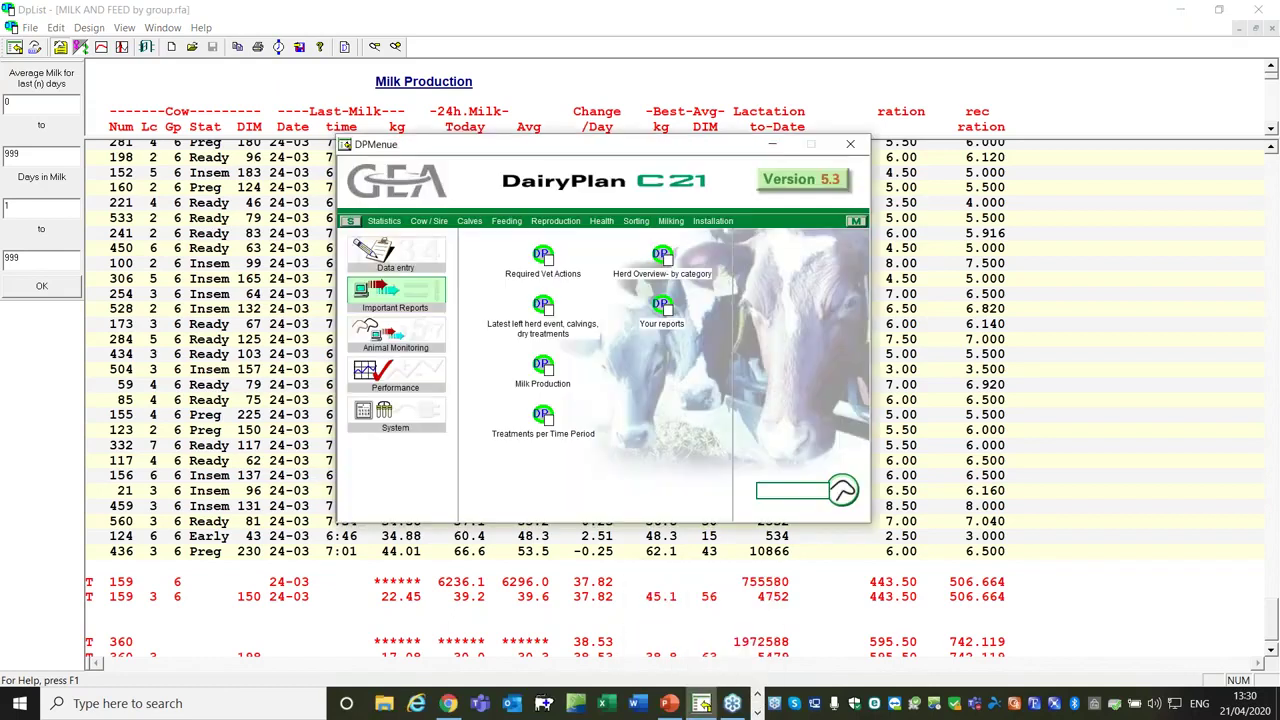
pyautogui.click(506, 221)
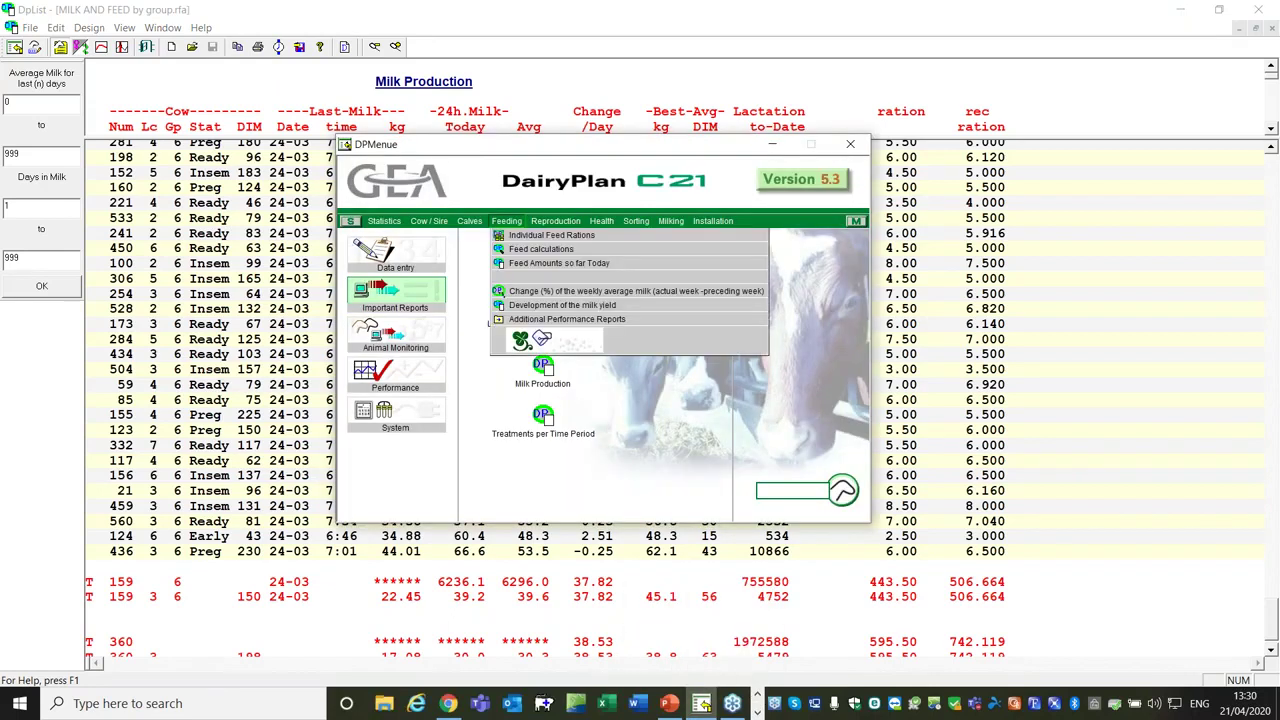
pyautogui.click(514, 250)
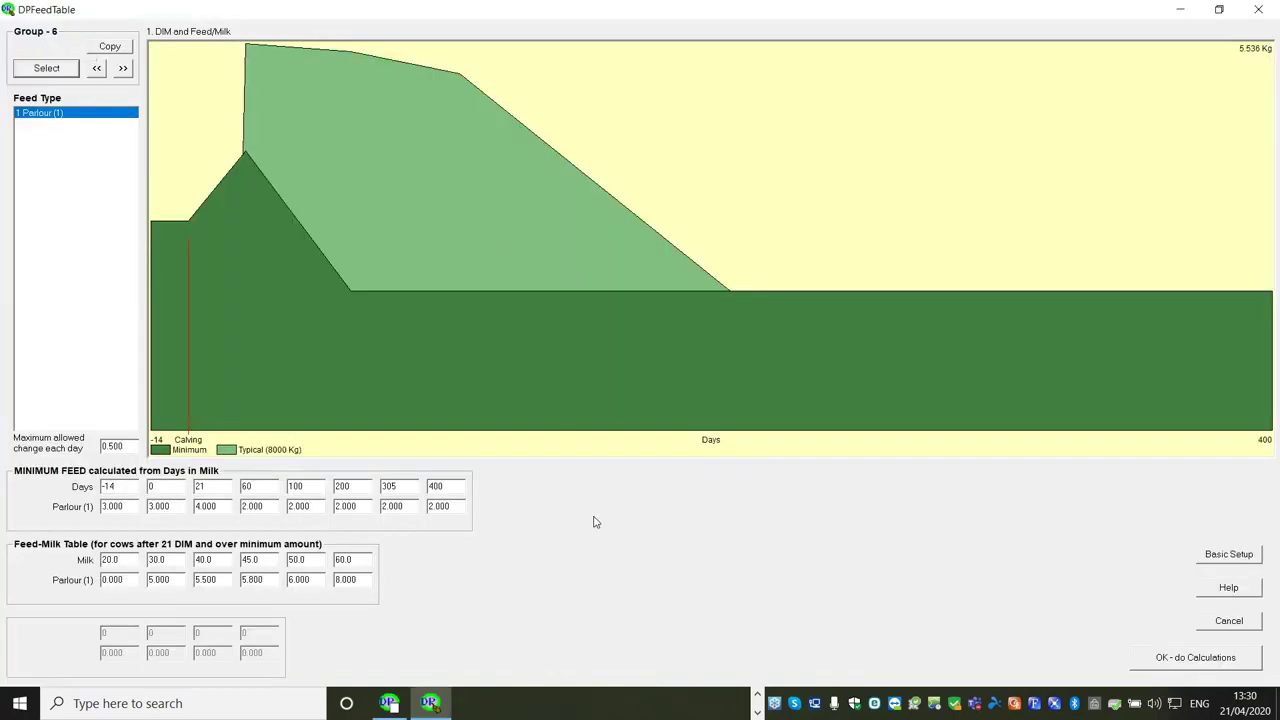
pyautogui.click(1160, 660)
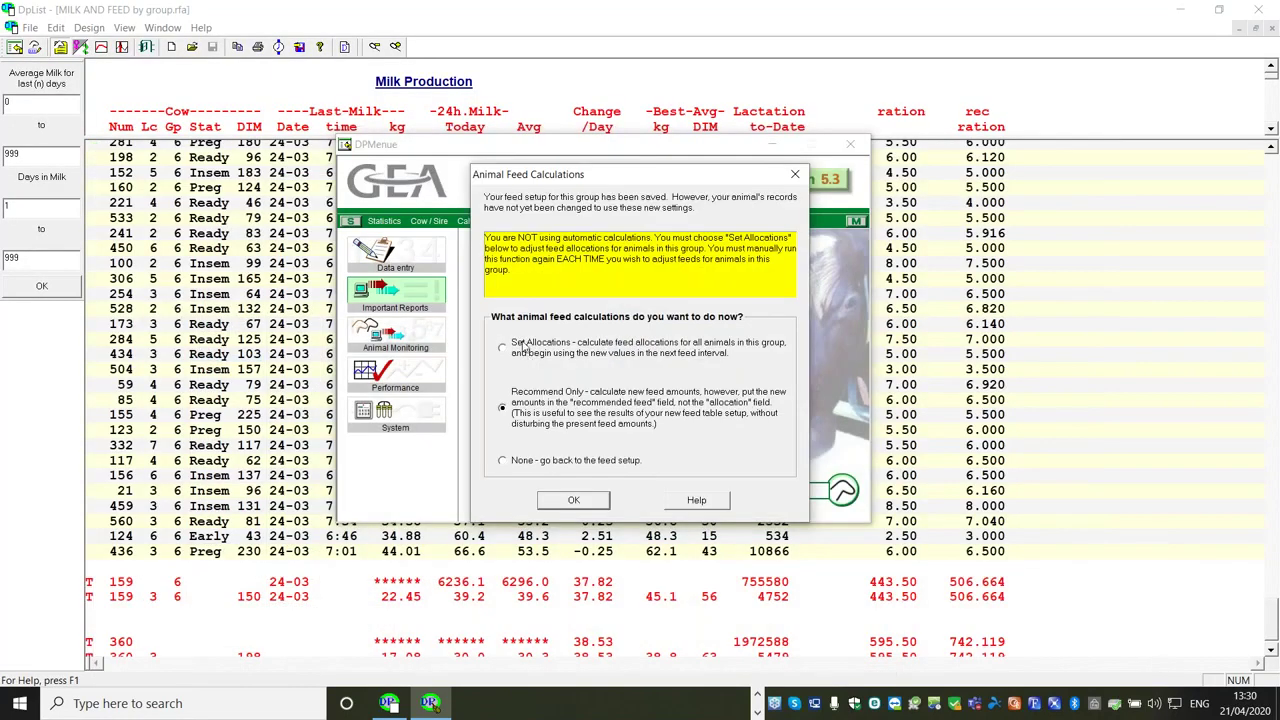
pyautogui.click(567, 502)
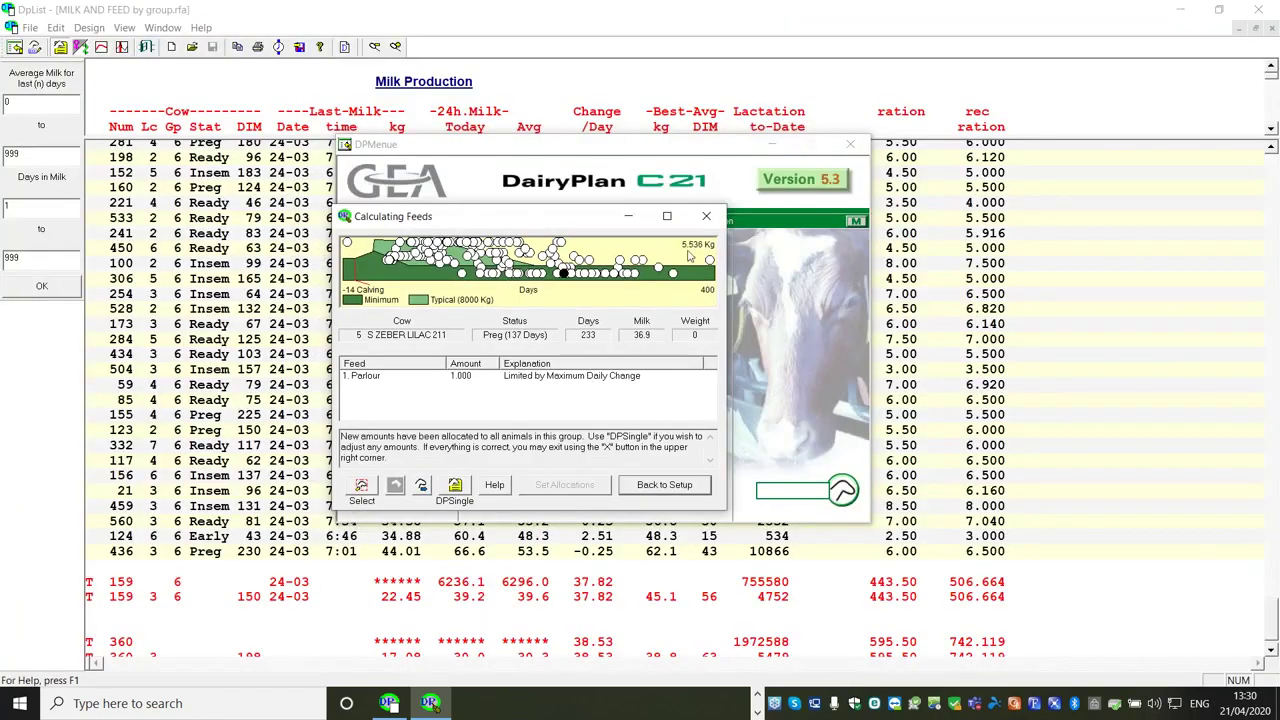
pyautogui.click(667, 215)
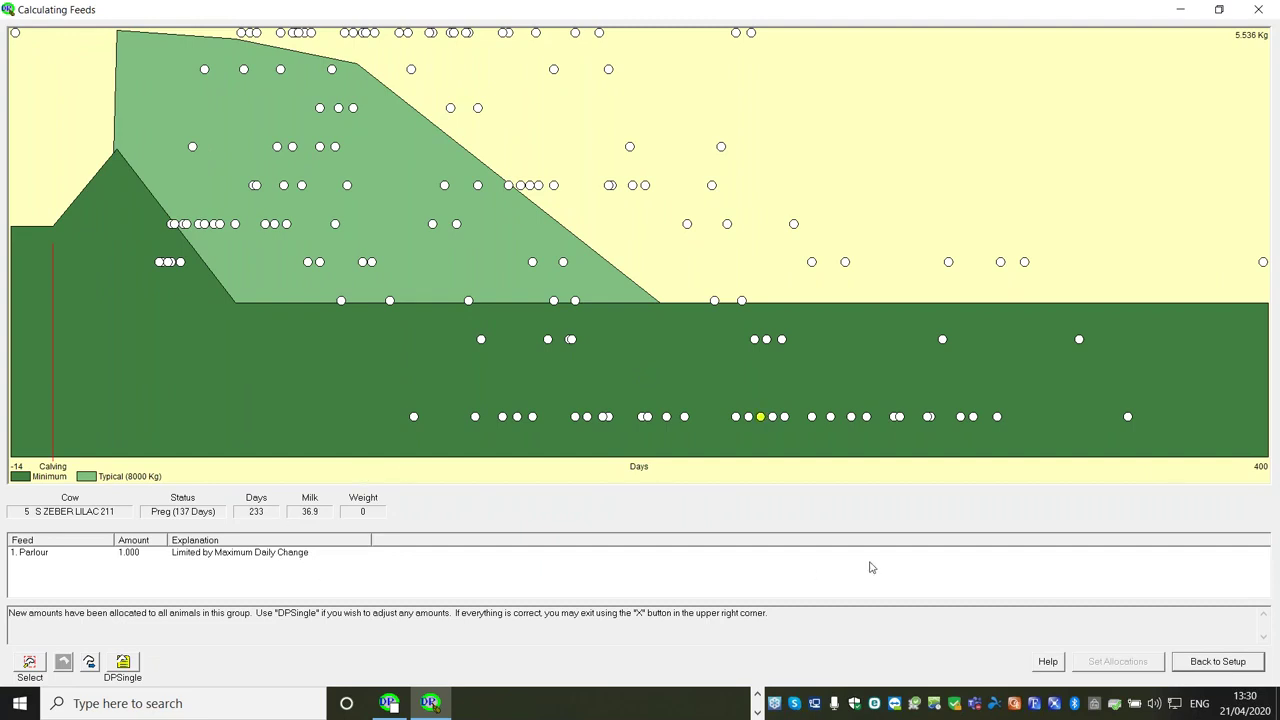
# Return from the calculation results to the feed setup, close the feed table and minimise the main menu window
pyautogui.click(1202, 666)
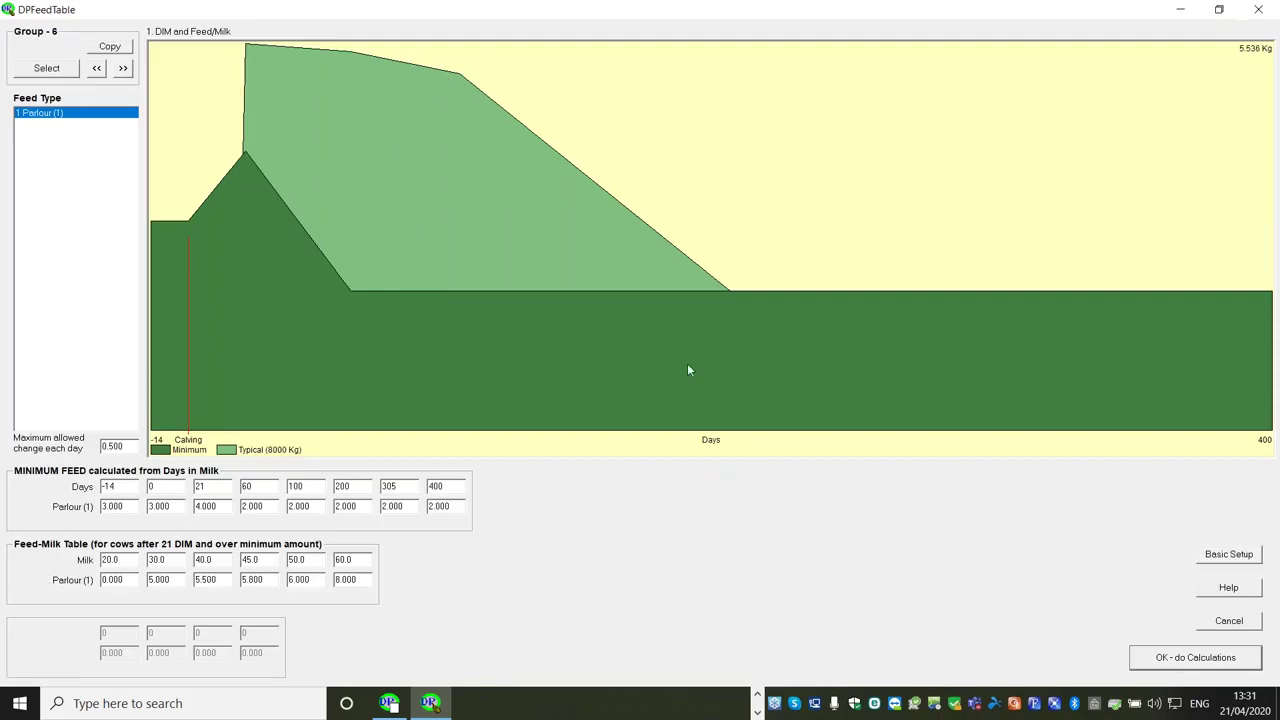
pyautogui.click(1260, 12)
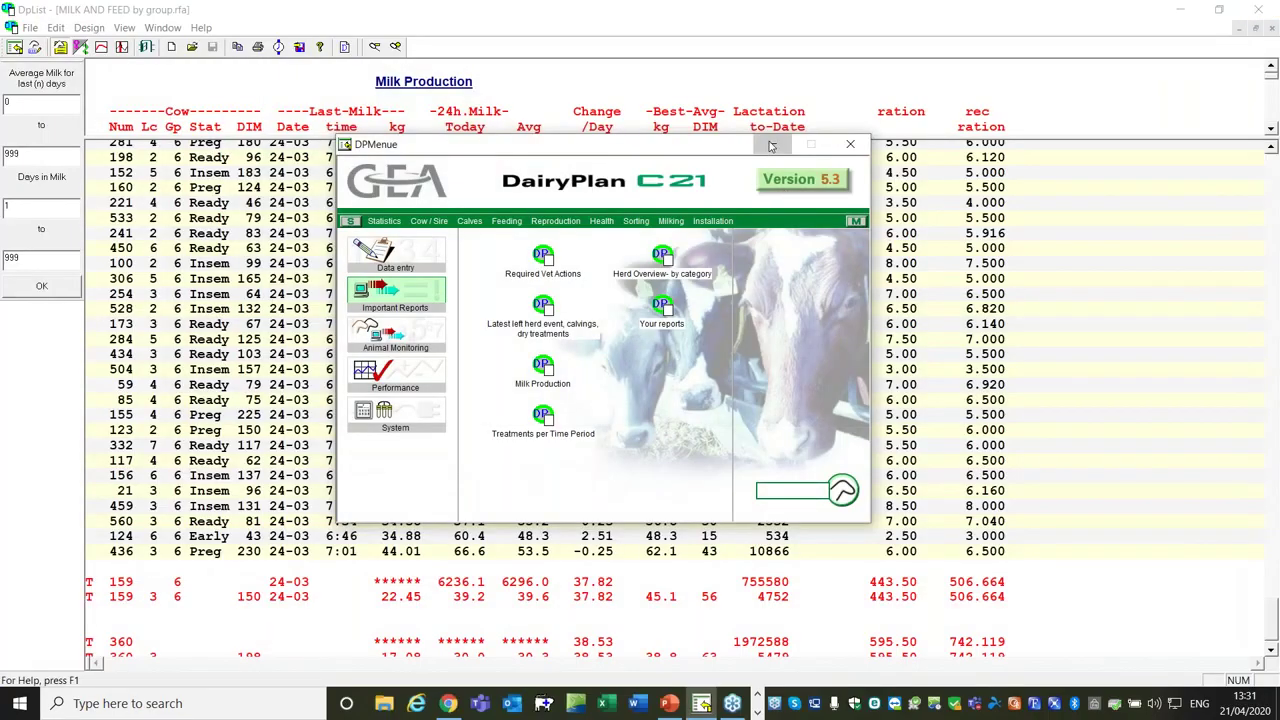
pyautogui.click(772, 147)
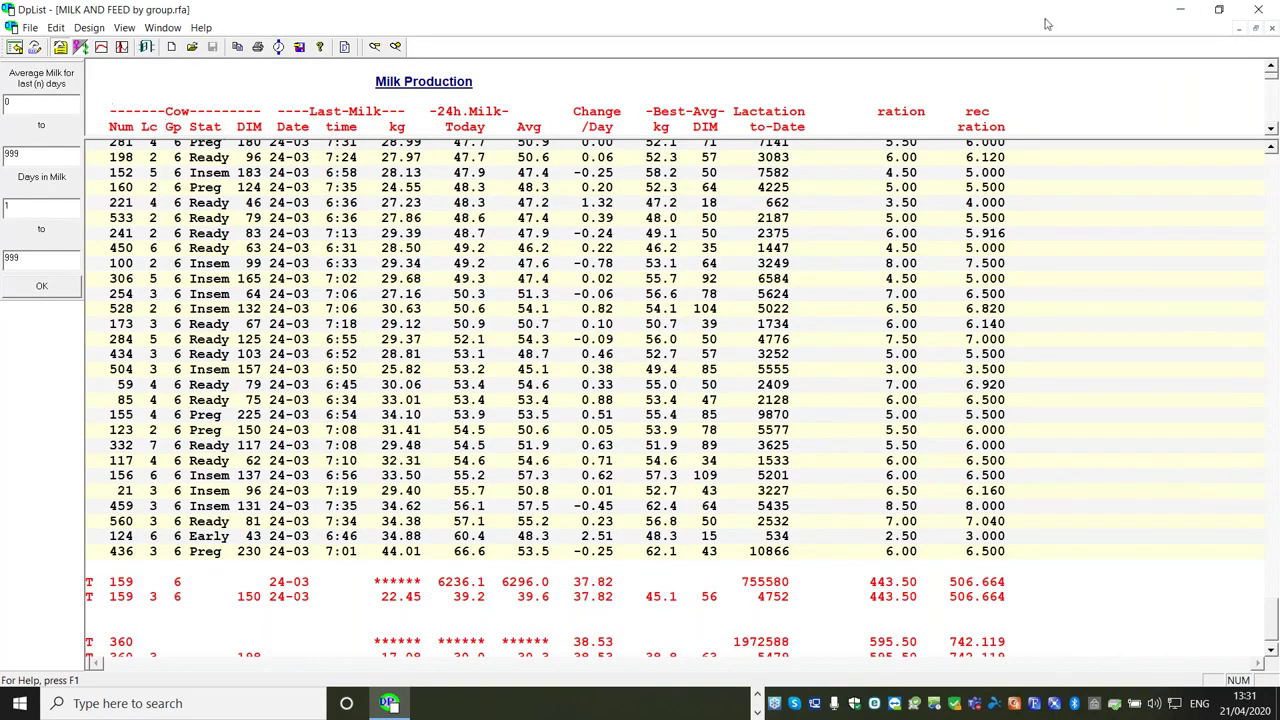
# Close the report program, saving the changes to MILK AND FEED 5_2.RFA, and reopen the MILK AND FEED by group.rfa report
pyautogui.click(1260, 10)
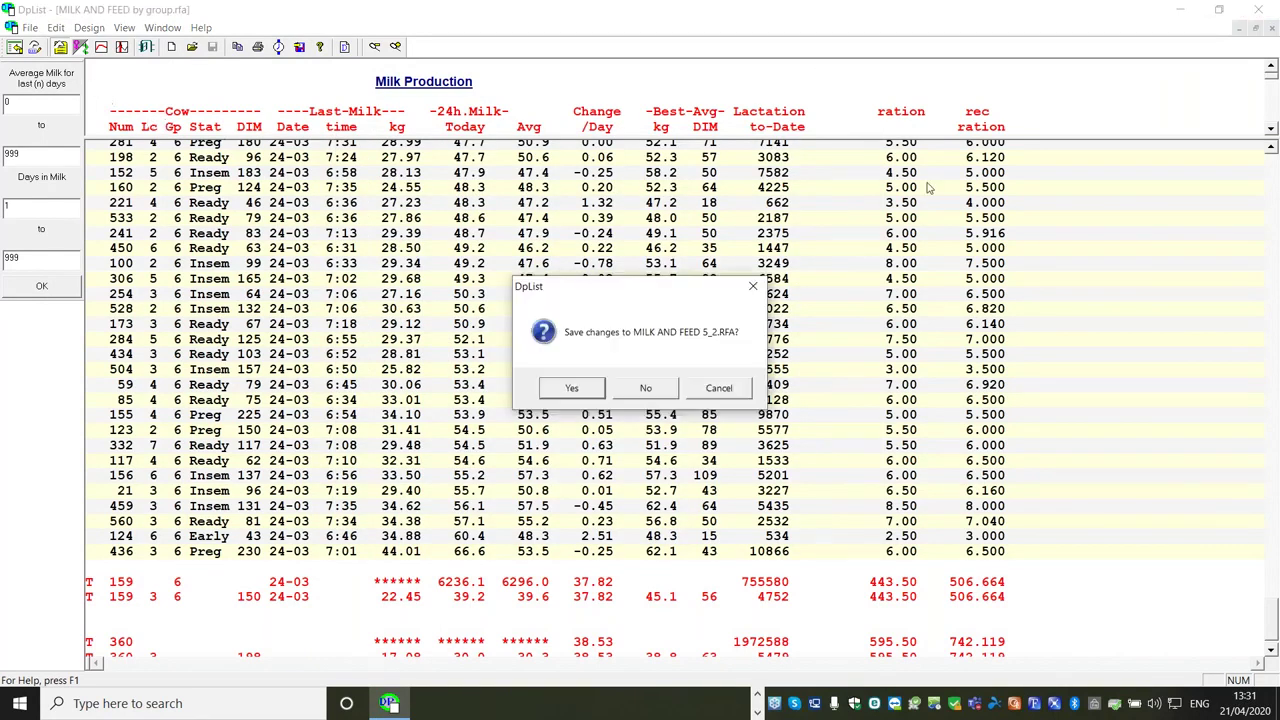
pyautogui.click(574, 390)
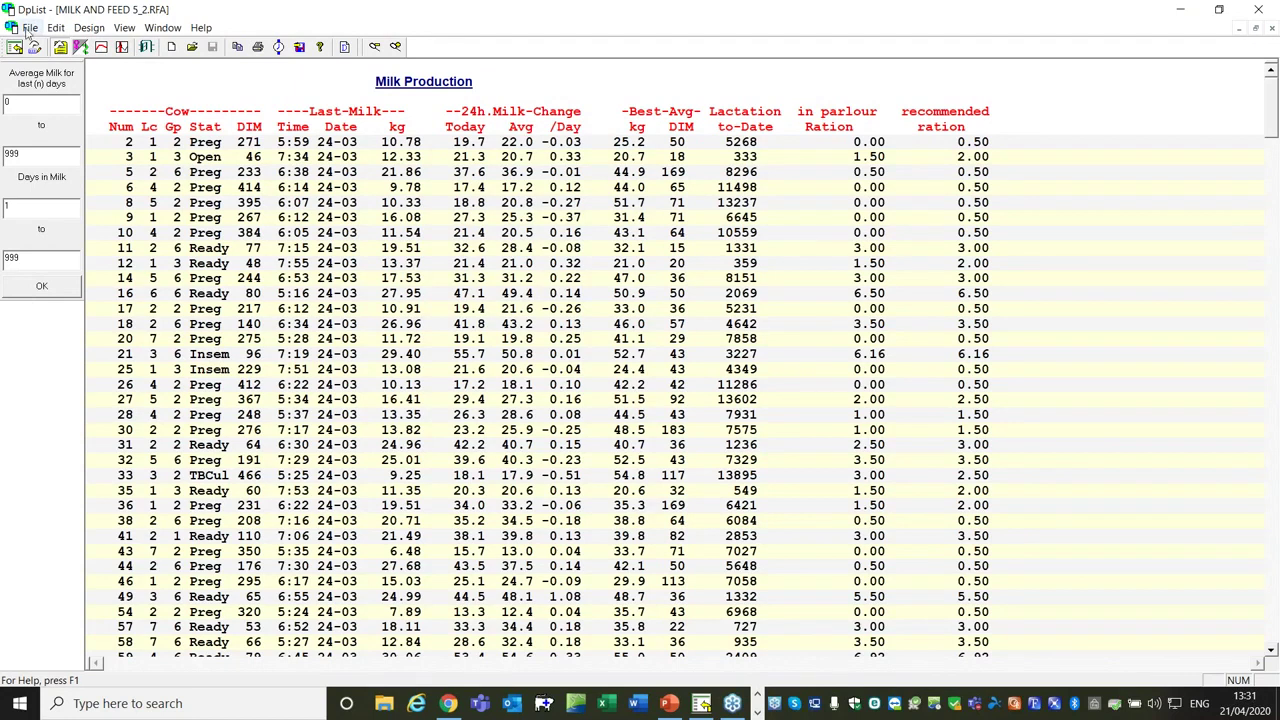
pyautogui.click(29, 28)
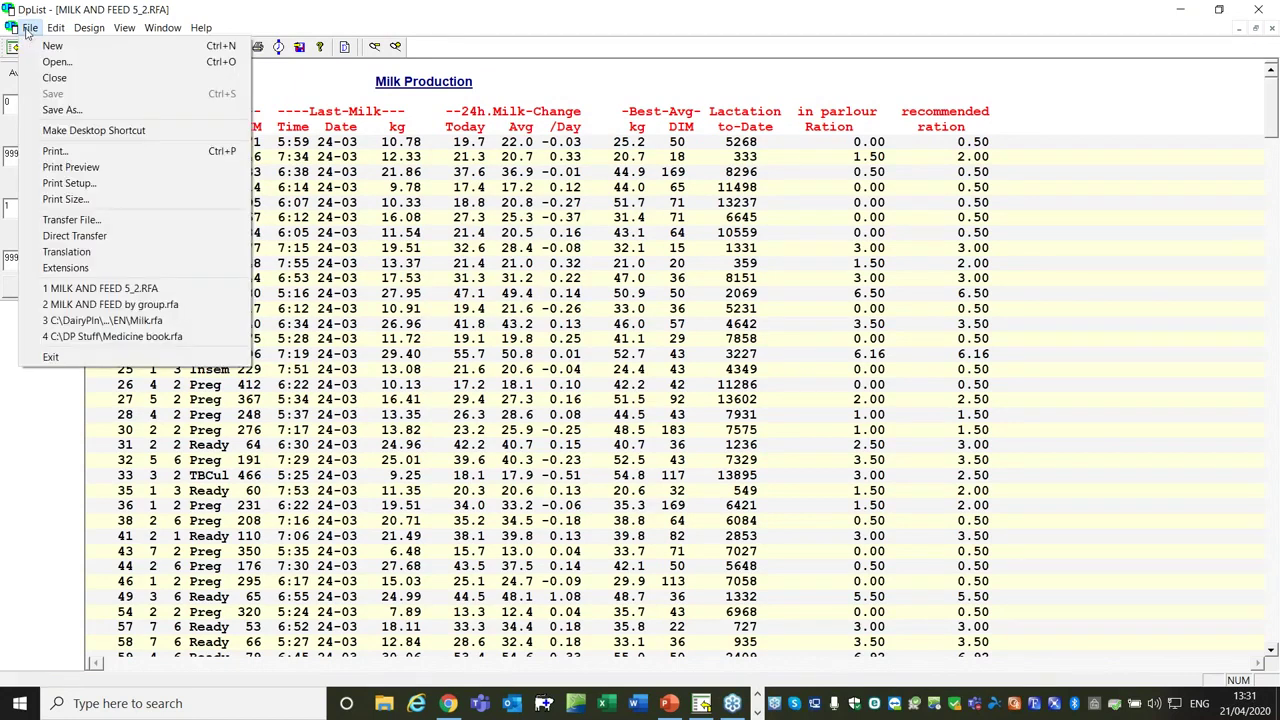
pyautogui.click(108, 304)
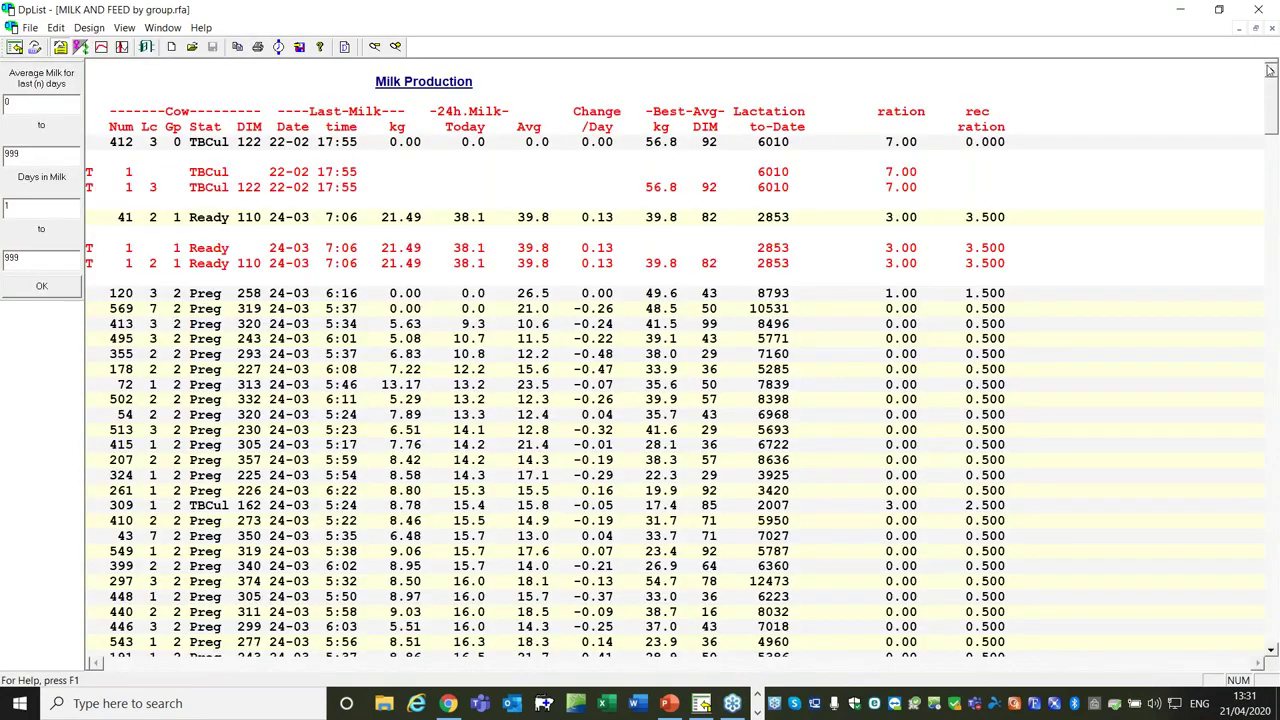
# Keep the column headings in a split pane of the reopened report and compare group 6's new allocated rations with the recommended ones
pyautogui.moveTo(1270, 59); pyautogui.dragTo(1249, 134)
pyautogui.scroll(-15, 1205, 331)
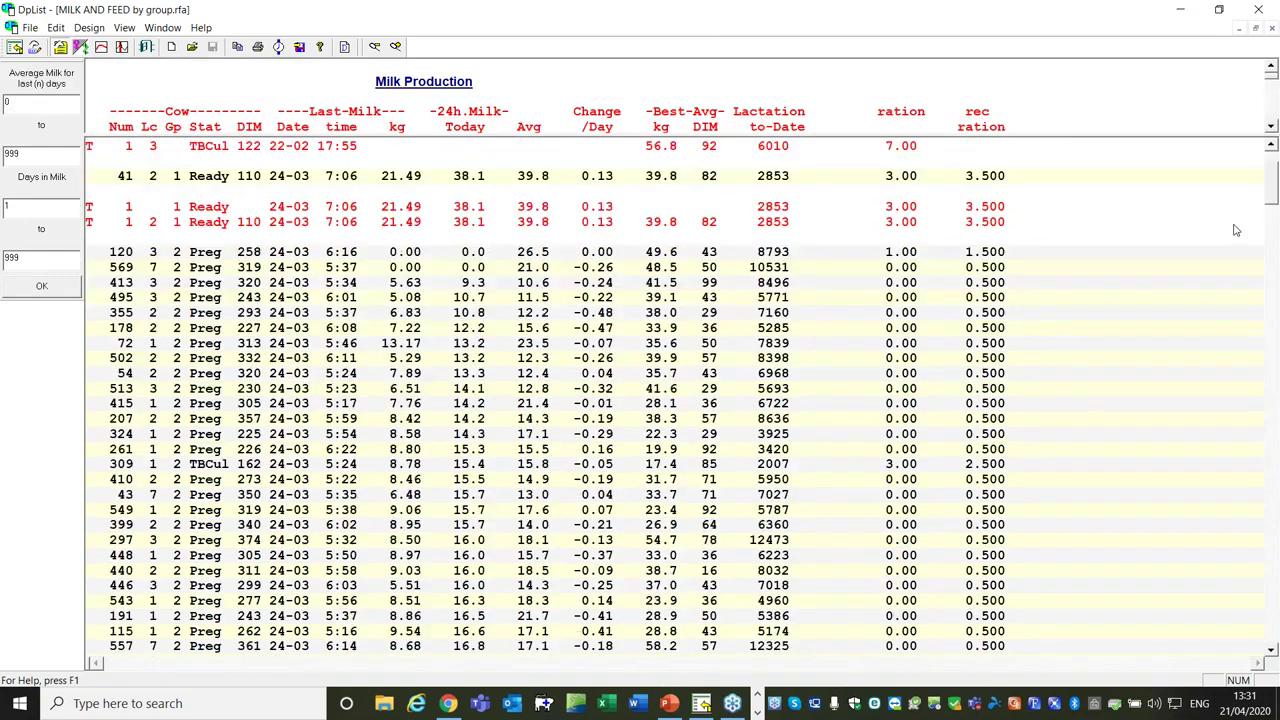
pyautogui.scroll(-20, 1205, 331)
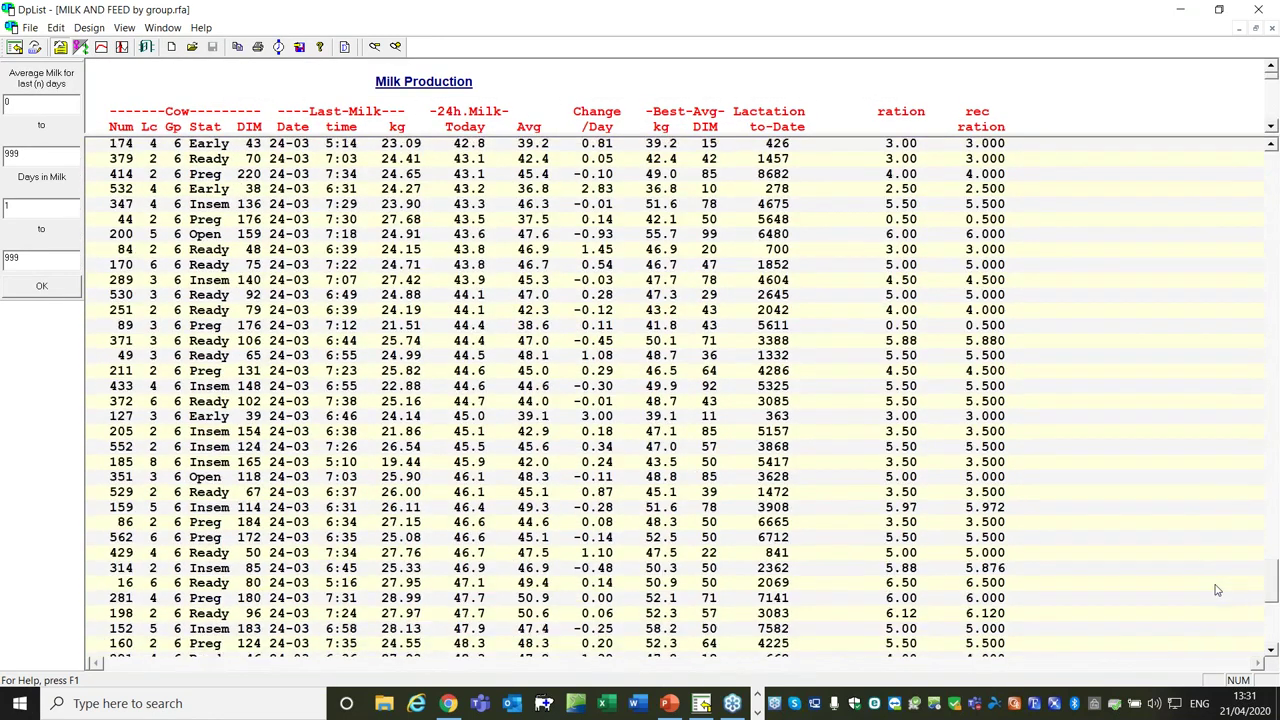
pyautogui.scroll(-3, 1218, 597)
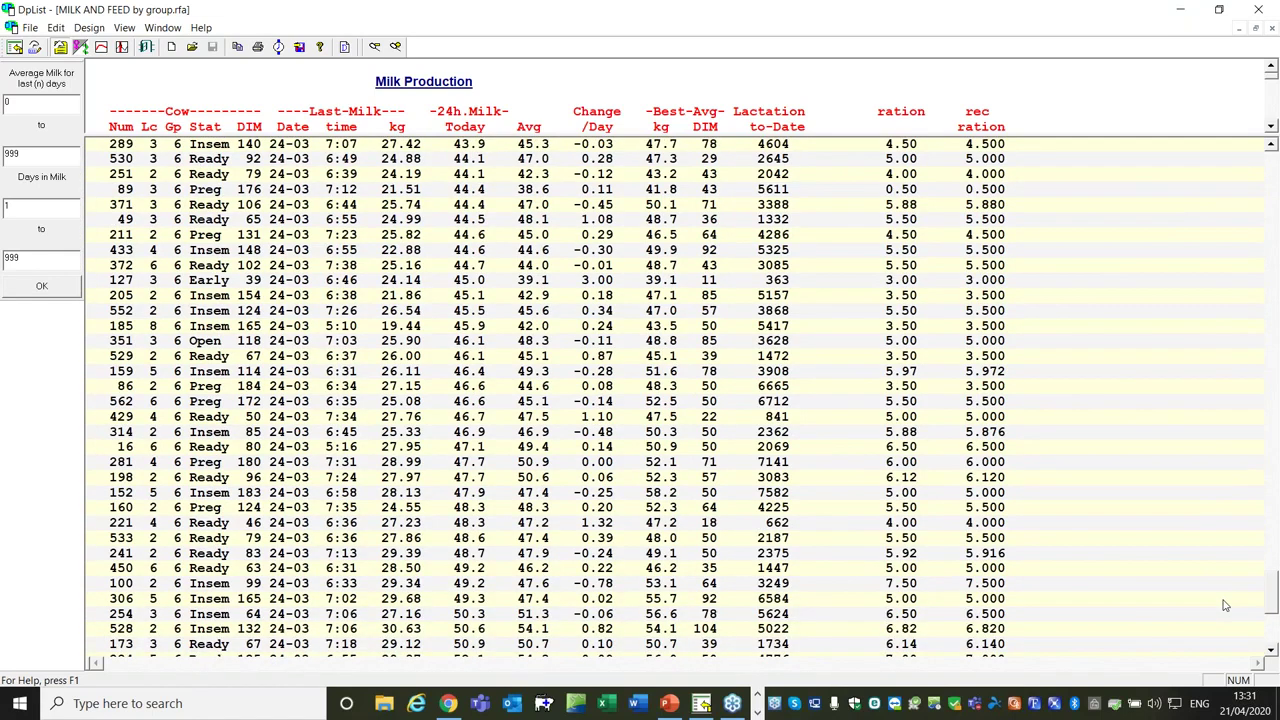
pyautogui.scroll(-3, 1224, 607)
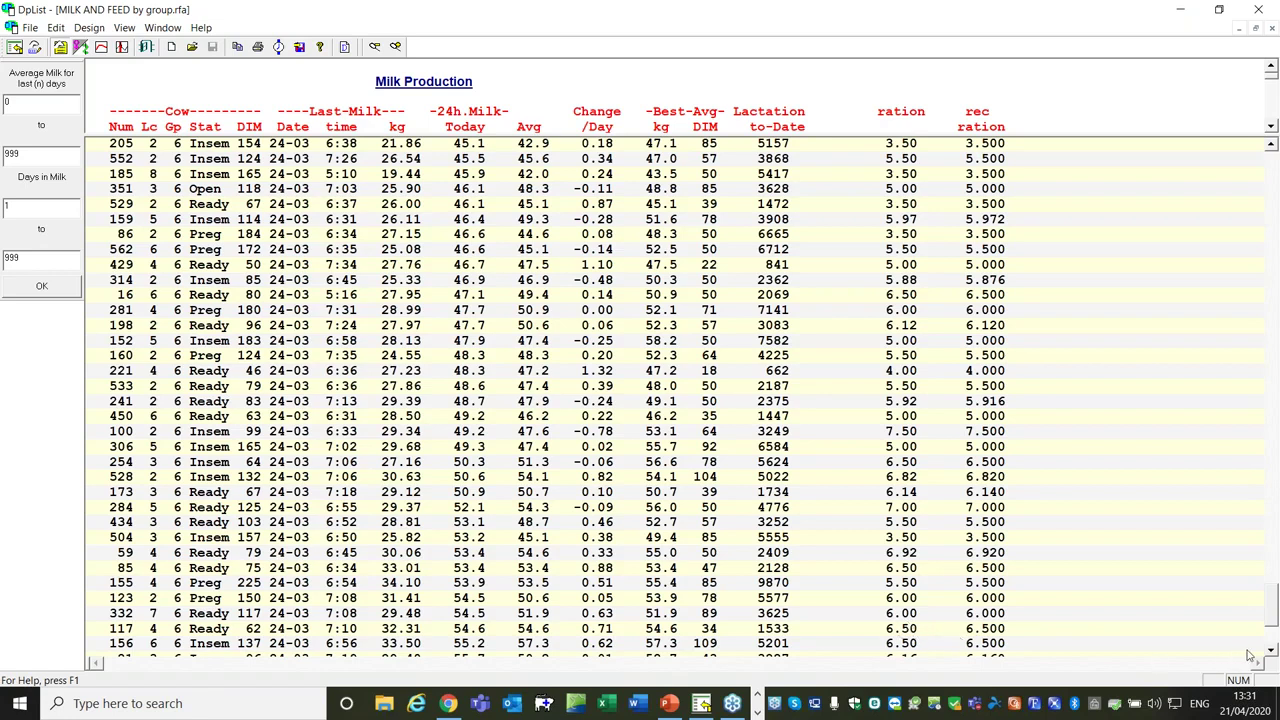
pyautogui.scroll(-3, 1271, 651)
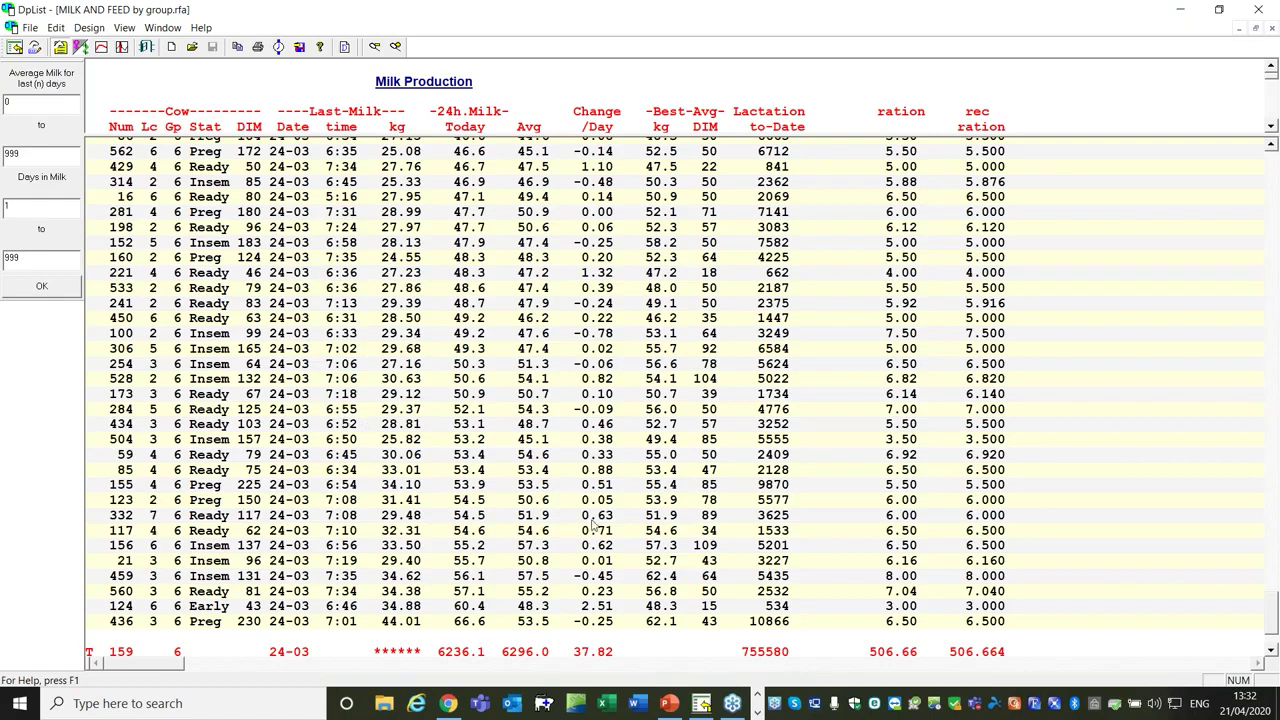
# Look up cow 436, examine her parlour feed allocation and feed distribution details, and close the details
pyautogui.click(705, 707)
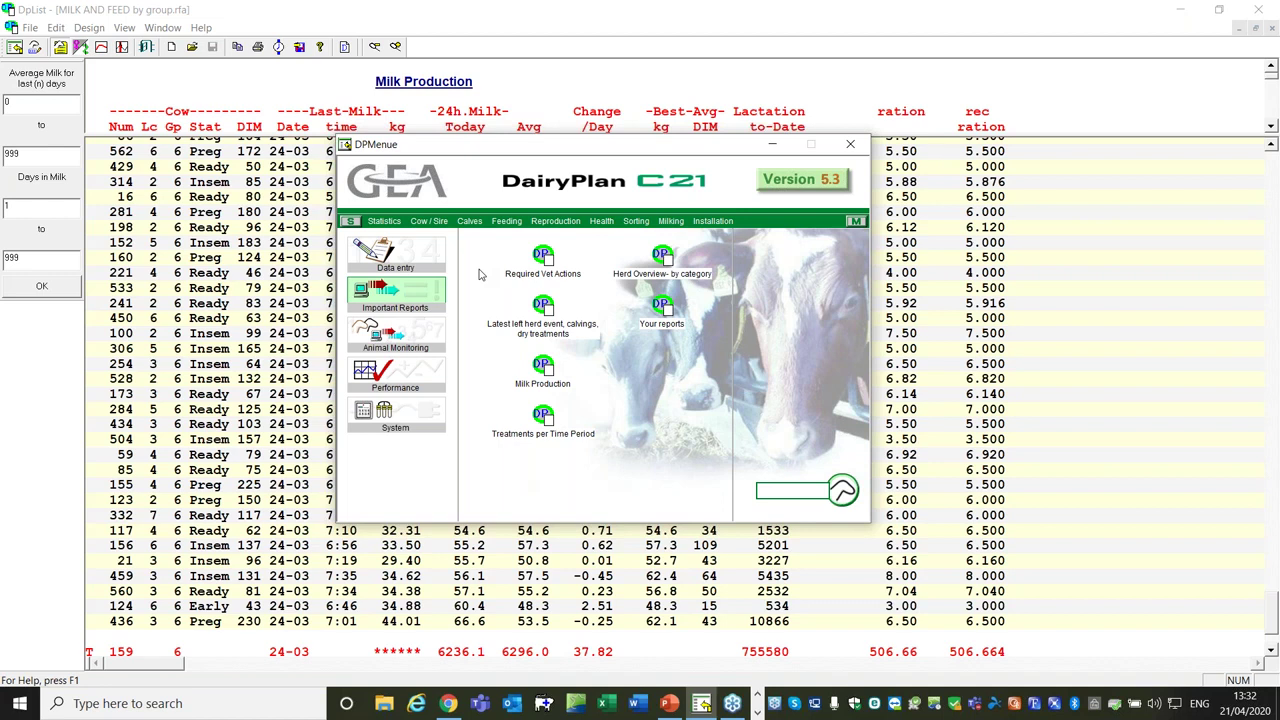
pyautogui.click(778, 490)
pyautogui.write('436')
pyautogui.press('Return')
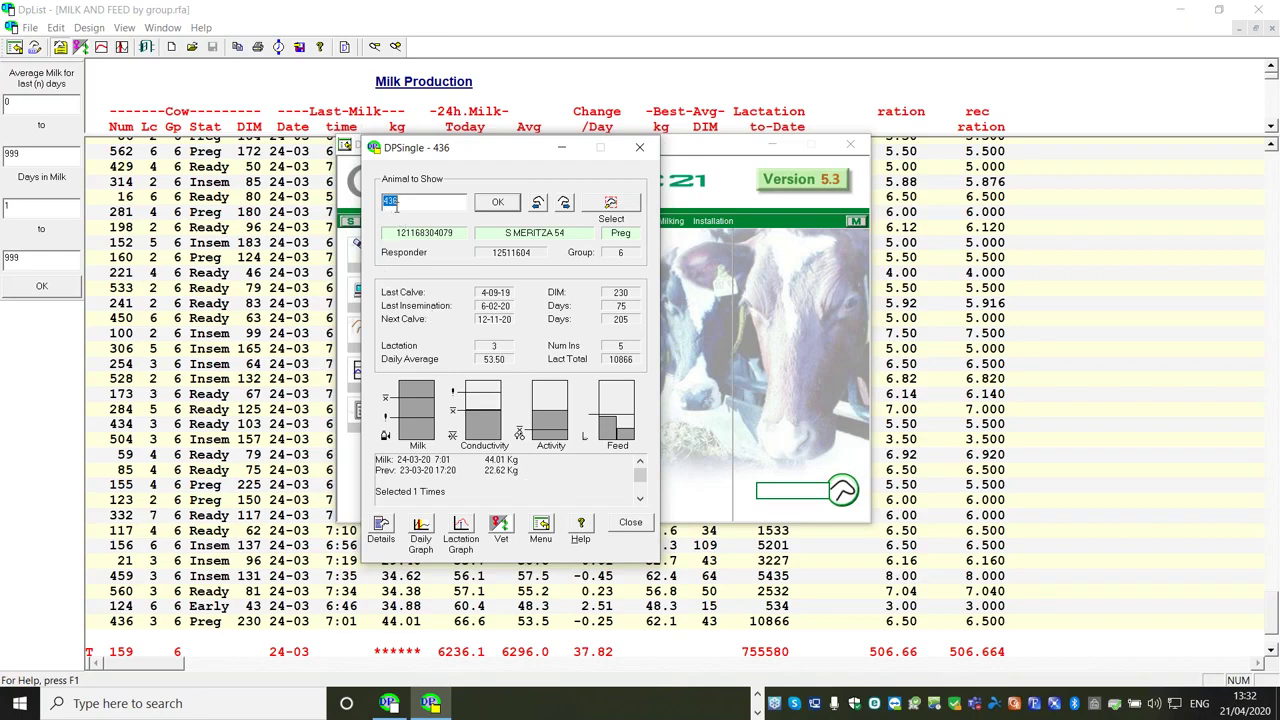
pyautogui.click(382, 526)
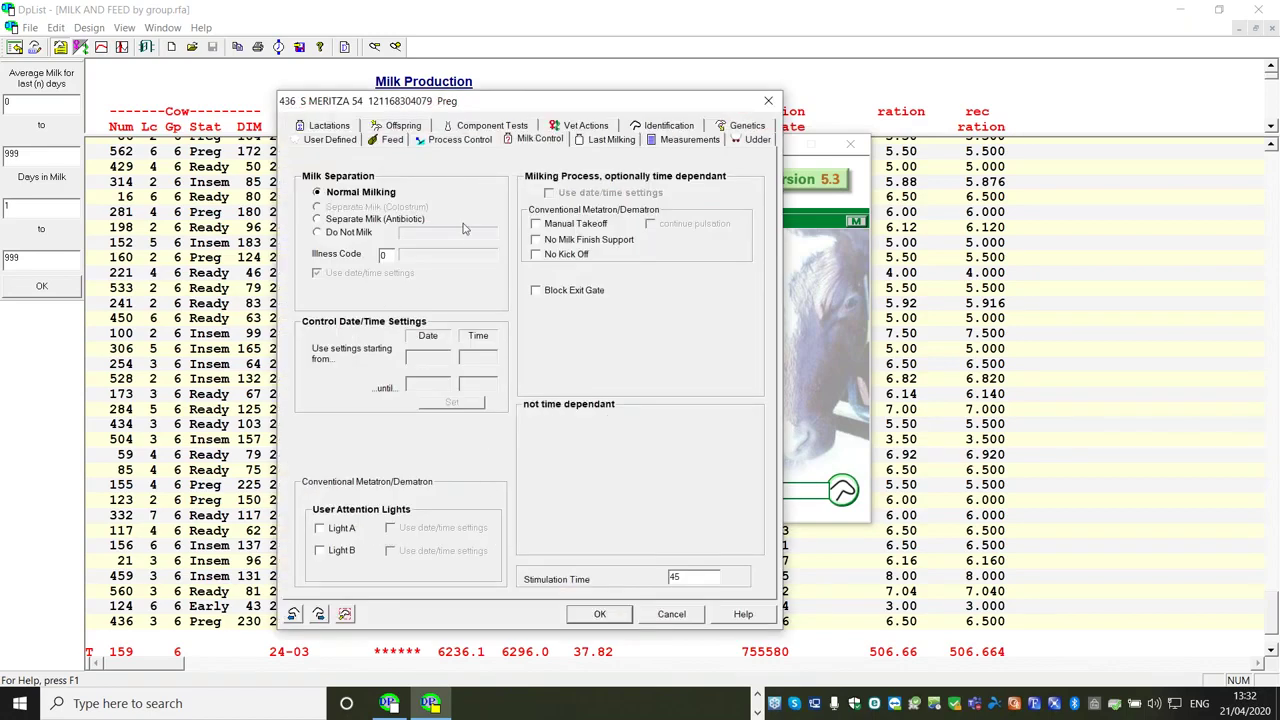
pyautogui.click(388, 139)
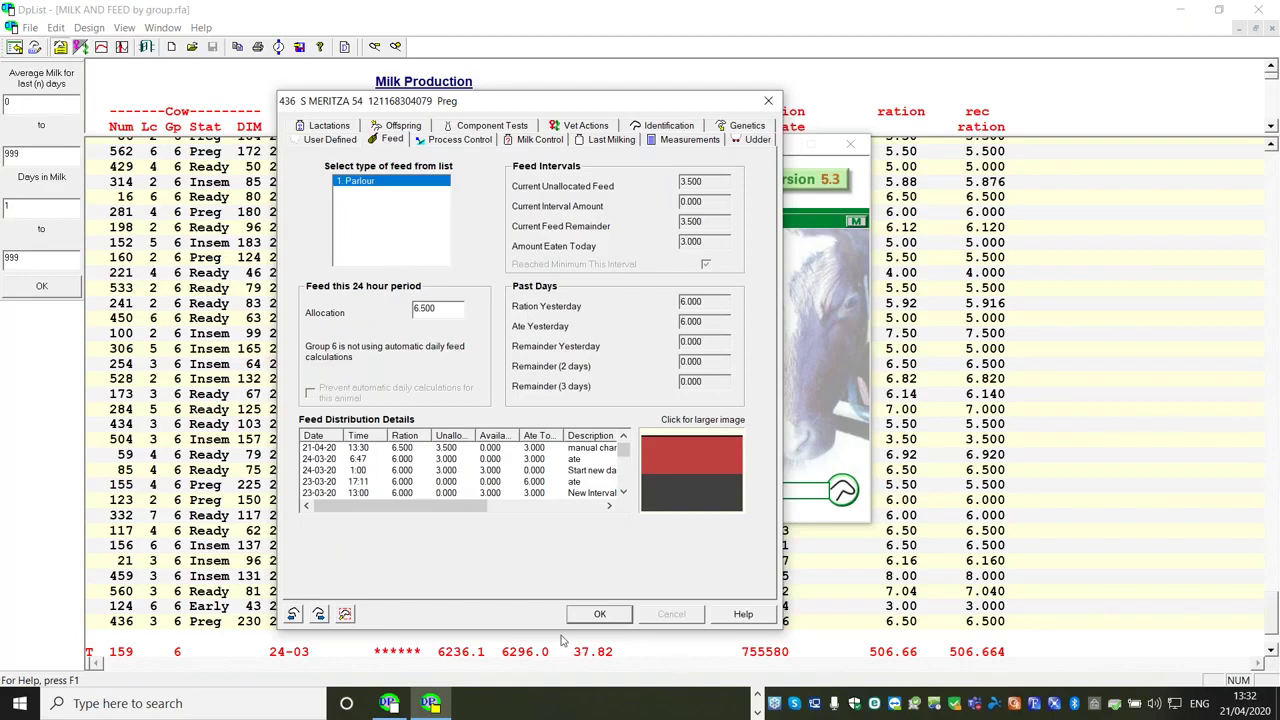
pyautogui.click(600, 614)
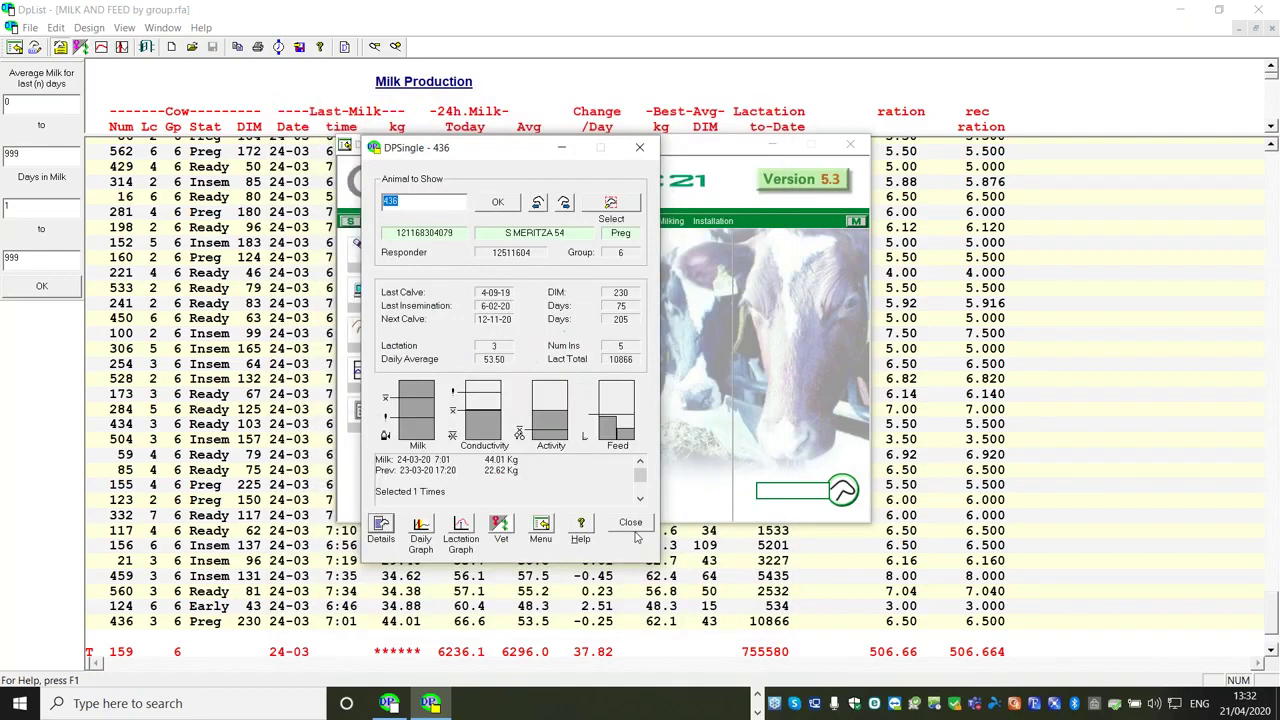
# Reopen group 6's feed table from the main menu, set the calculated feed allocations for all its animals, and return to the setup
pyautogui.click(631, 524)
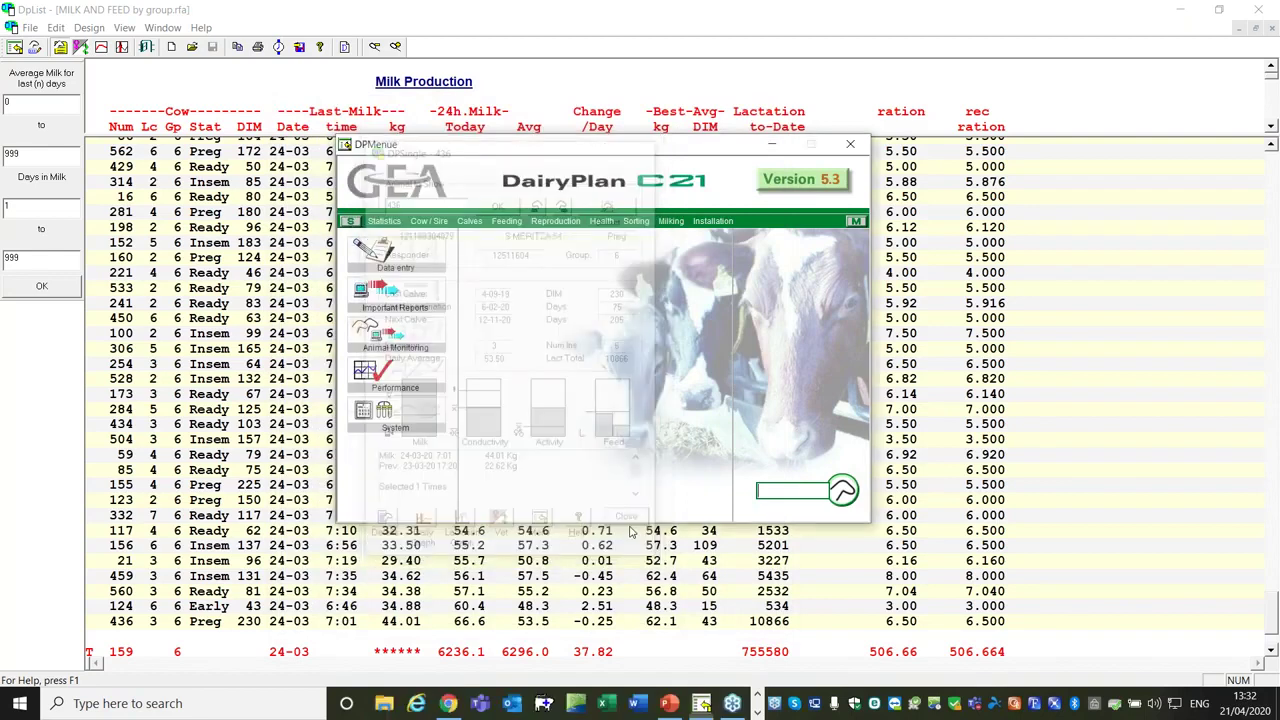
pyautogui.click(508, 222)
pyautogui.click(524, 250)
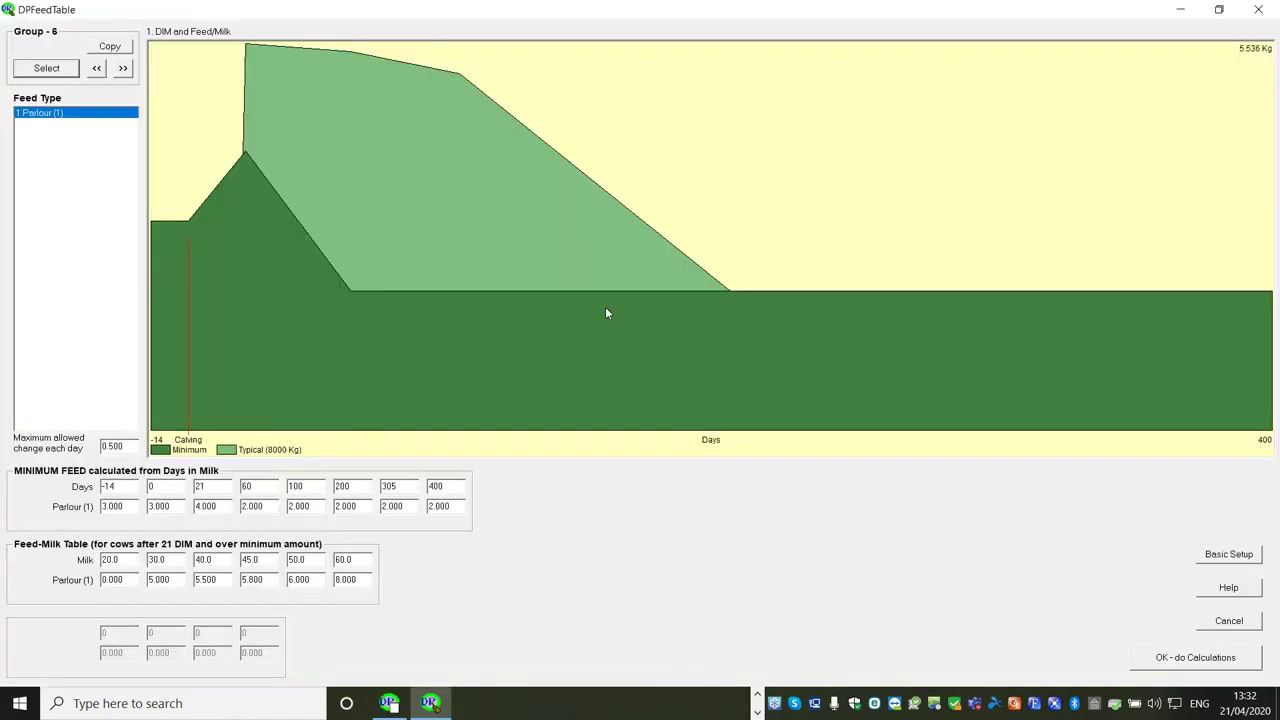
pyautogui.click(1200, 660)
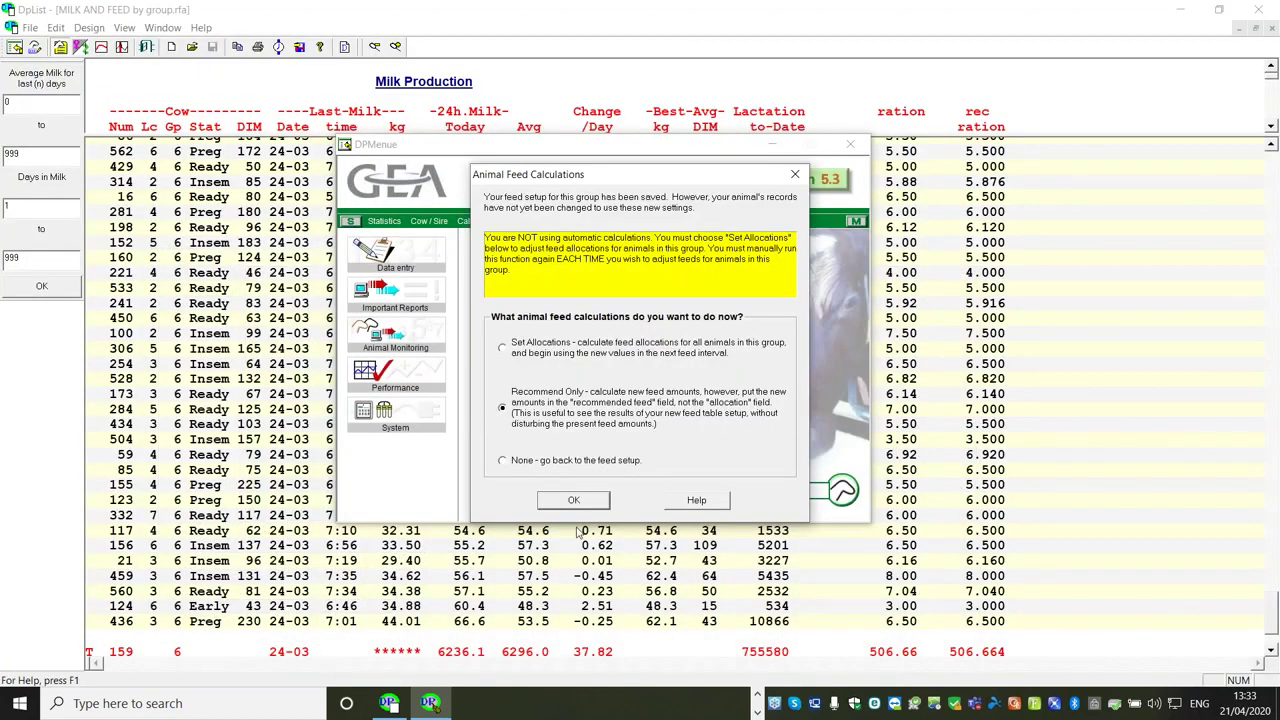
pyautogui.click(556, 352)
pyautogui.click(574, 501)
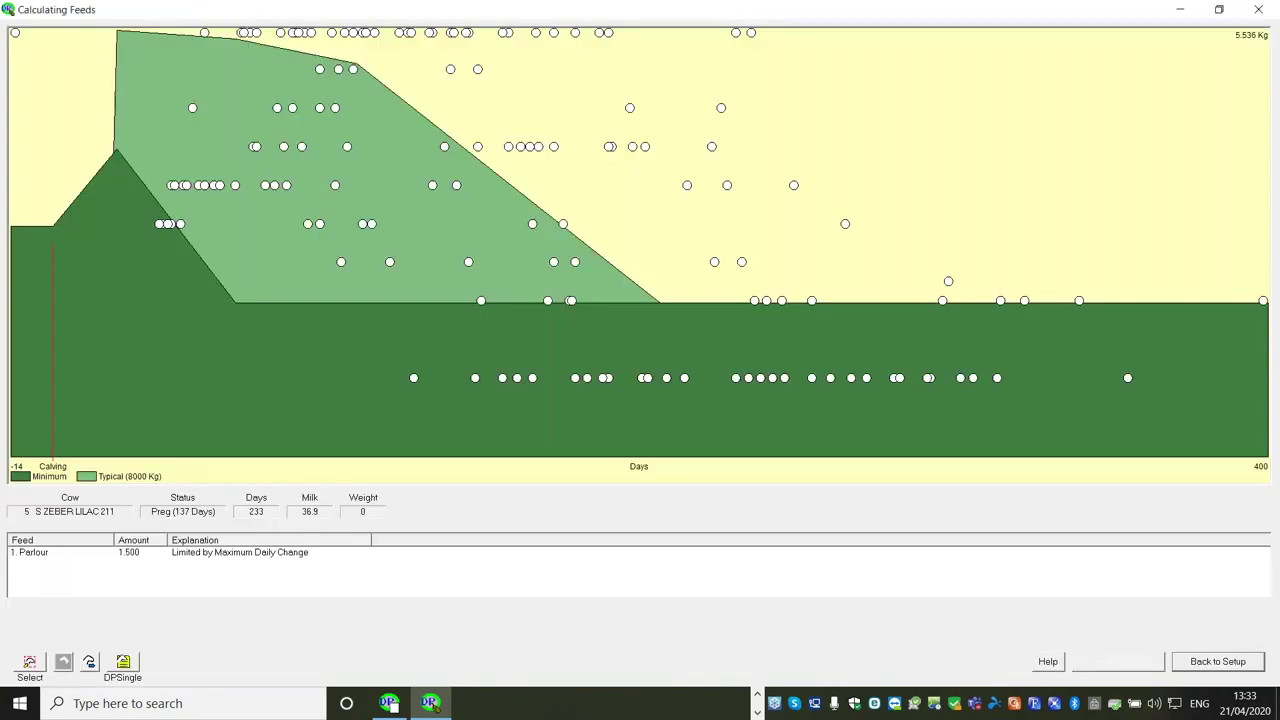
pyautogui.click(666, 486)
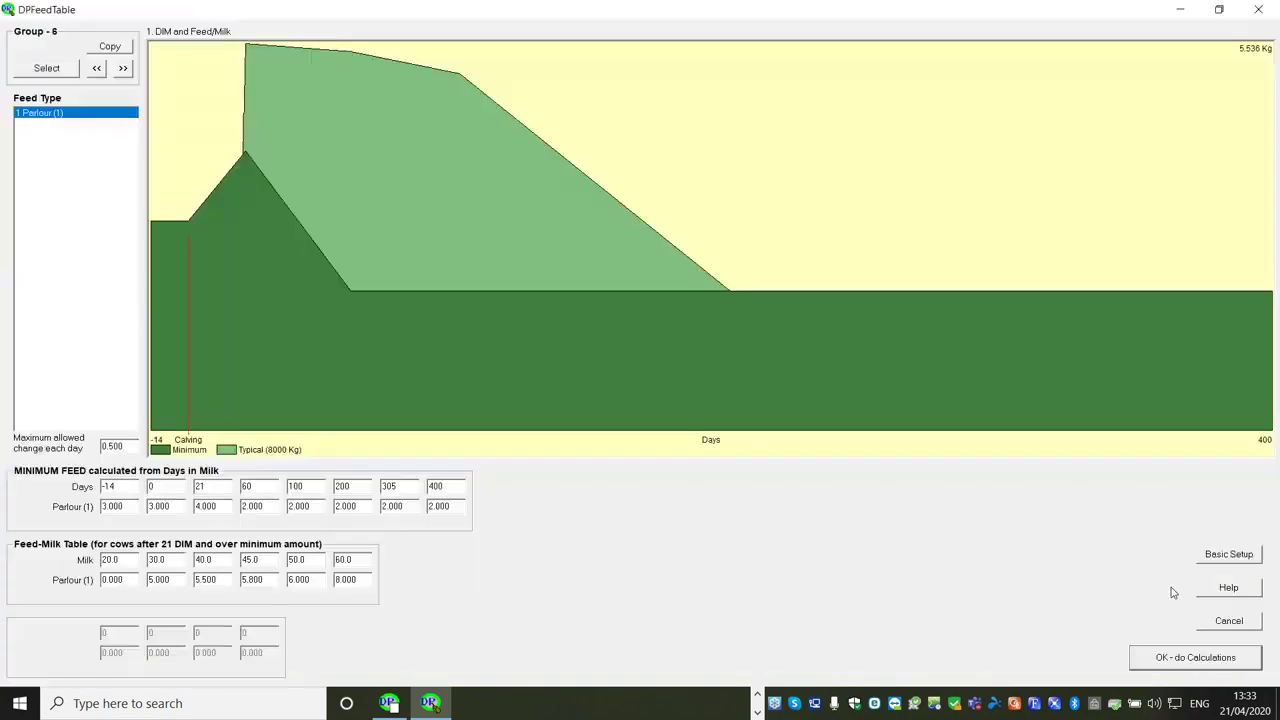
# Set group 6 to do all automatic calculations for all animals, allocate the newly calculated feeds, and close the results
pyautogui.click(1222, 558)
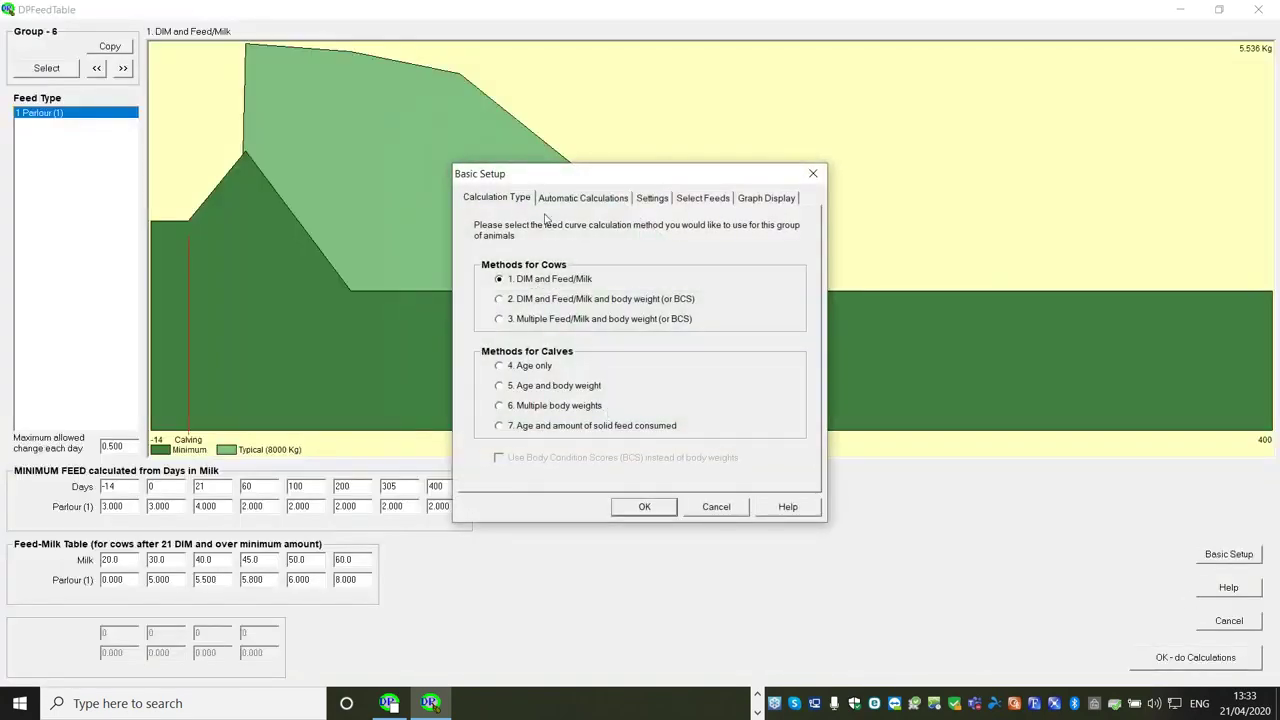
pyautogui.click(583, 198)
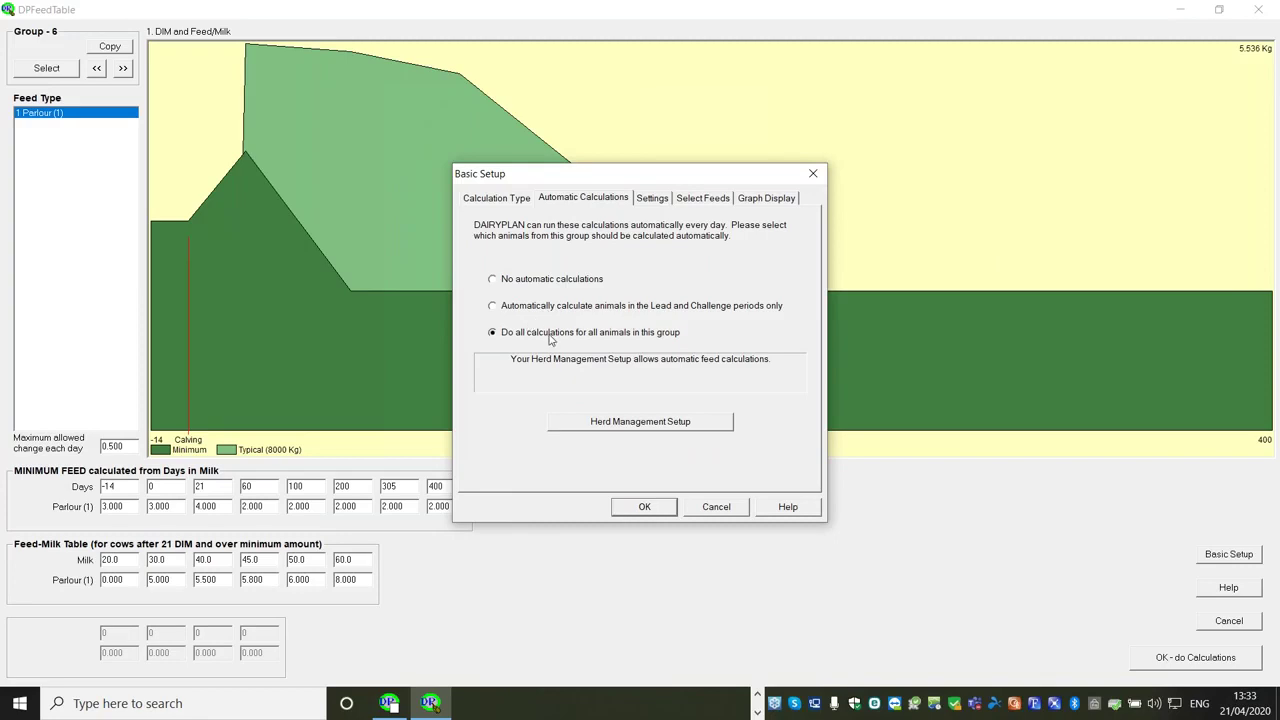
pyautogui.click(628, 509)
pyautogui.click(1197, 666)
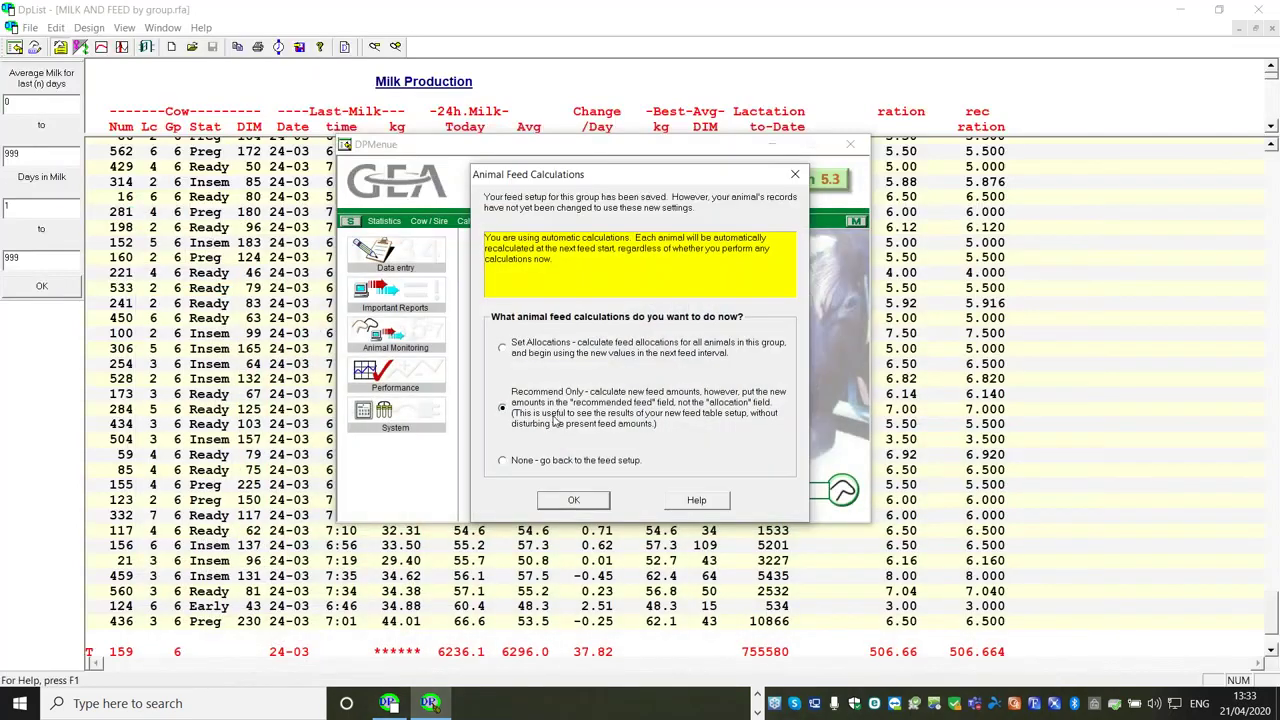
pyautogui.click(574, 501)
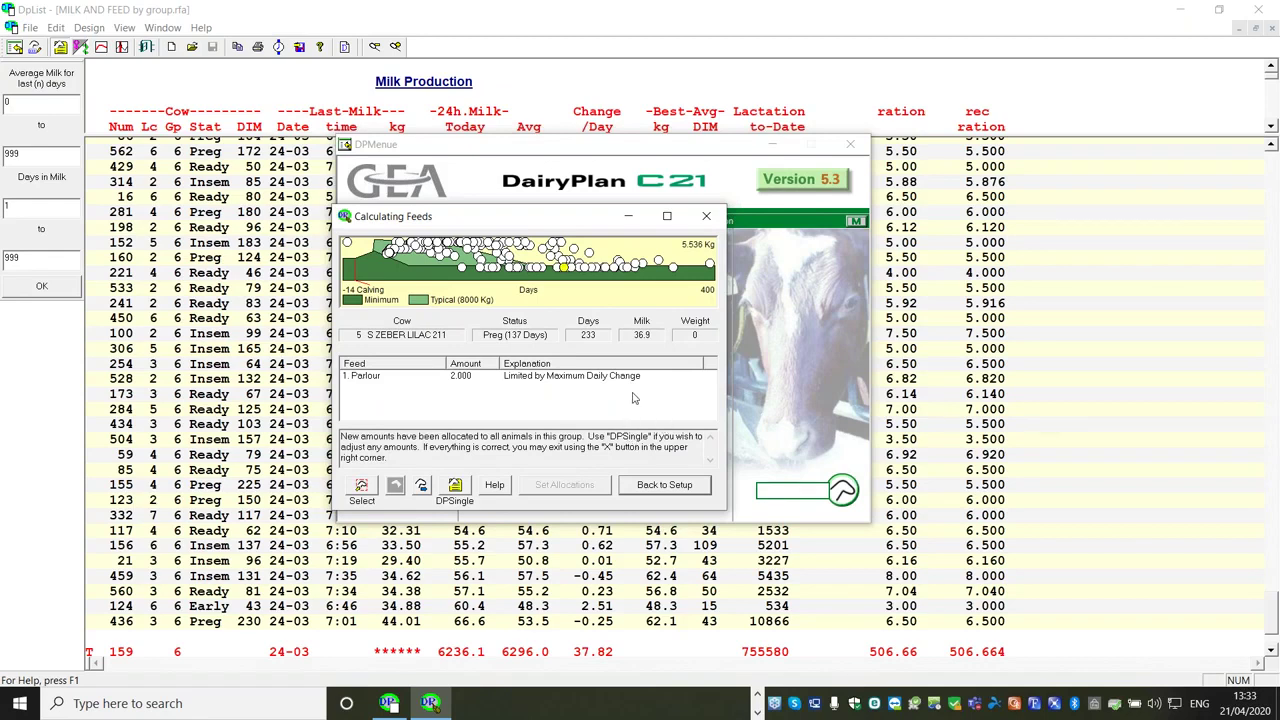
pyautogui.click(706, 216)
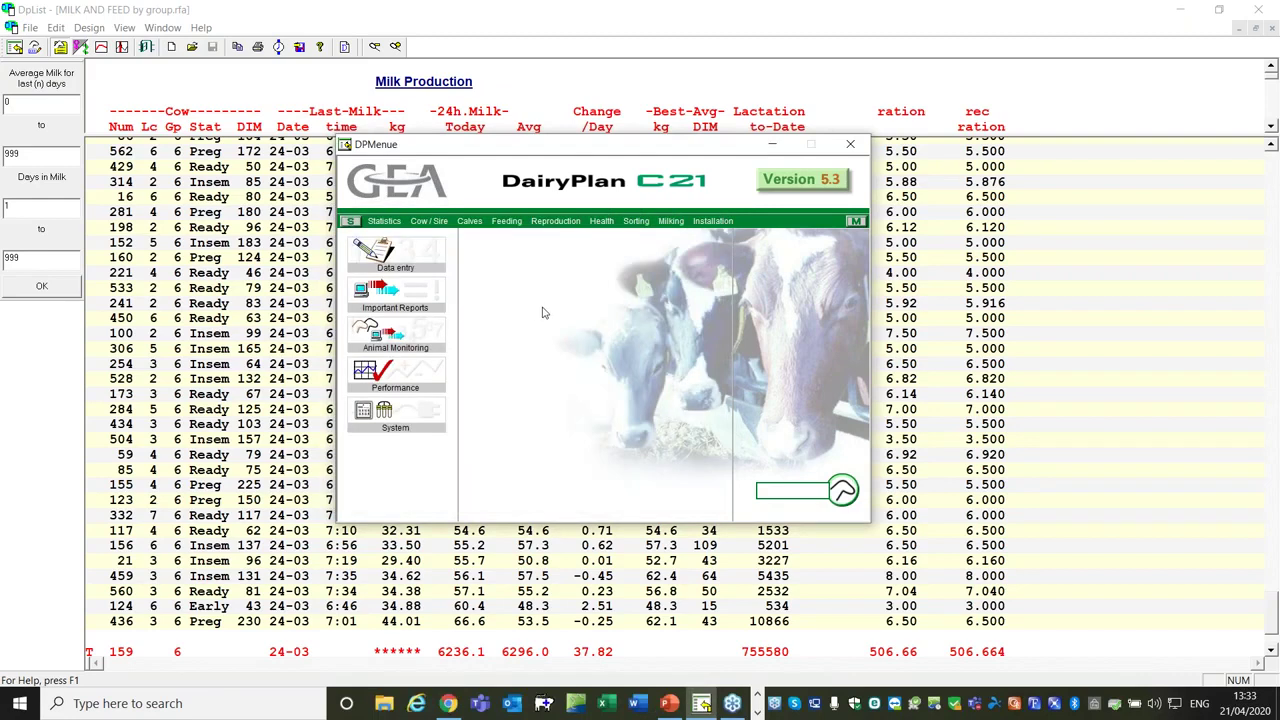
# Look up cow 436, set her feed details to prevent automatic daily calculations for this animal, and close her record
pyautogui.click(775, 491)
pyautogui.write('436')
pyautogui.press('Return')
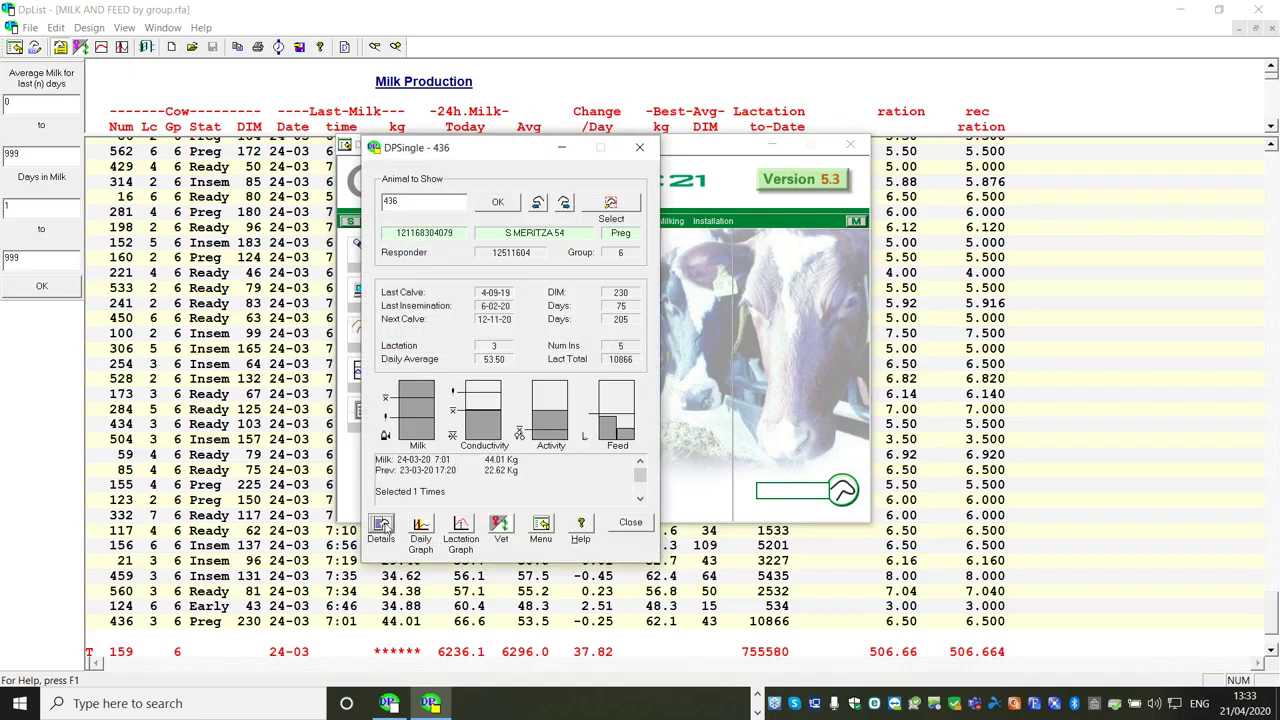
pyautogui.click(380, 526)
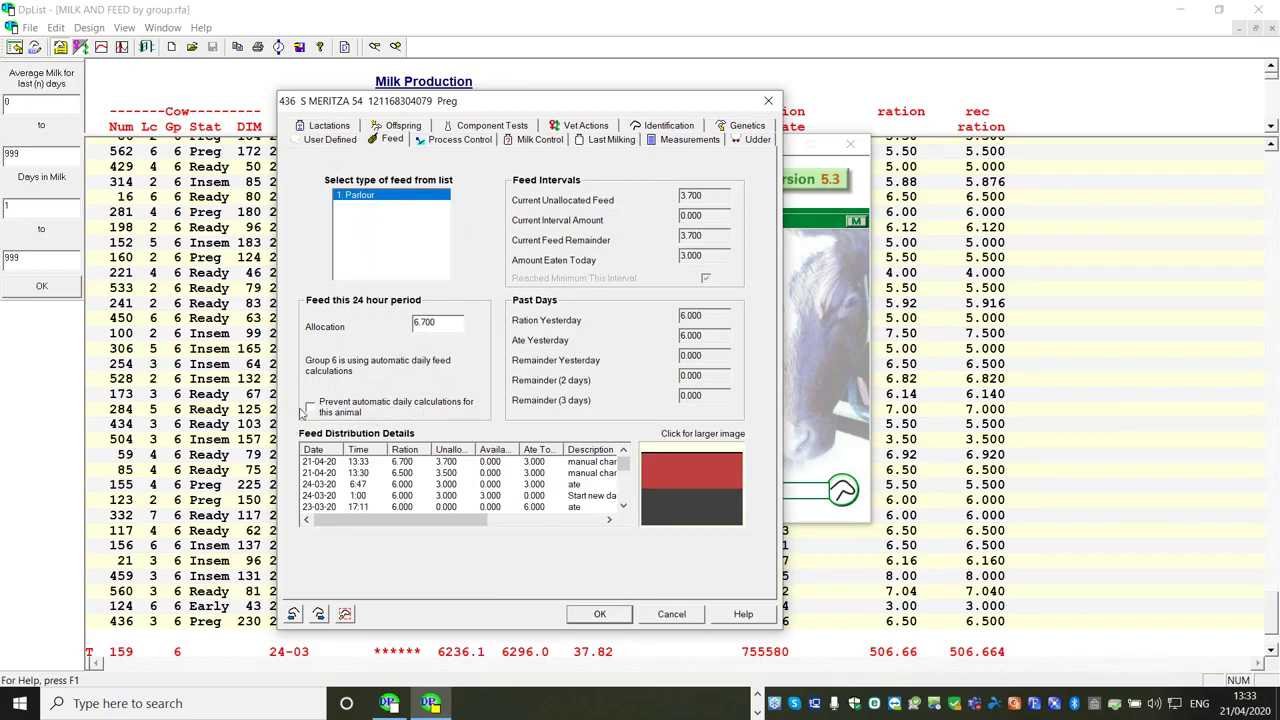
pyautogui.click(310, 407)
pyautogui.click(600, 616)
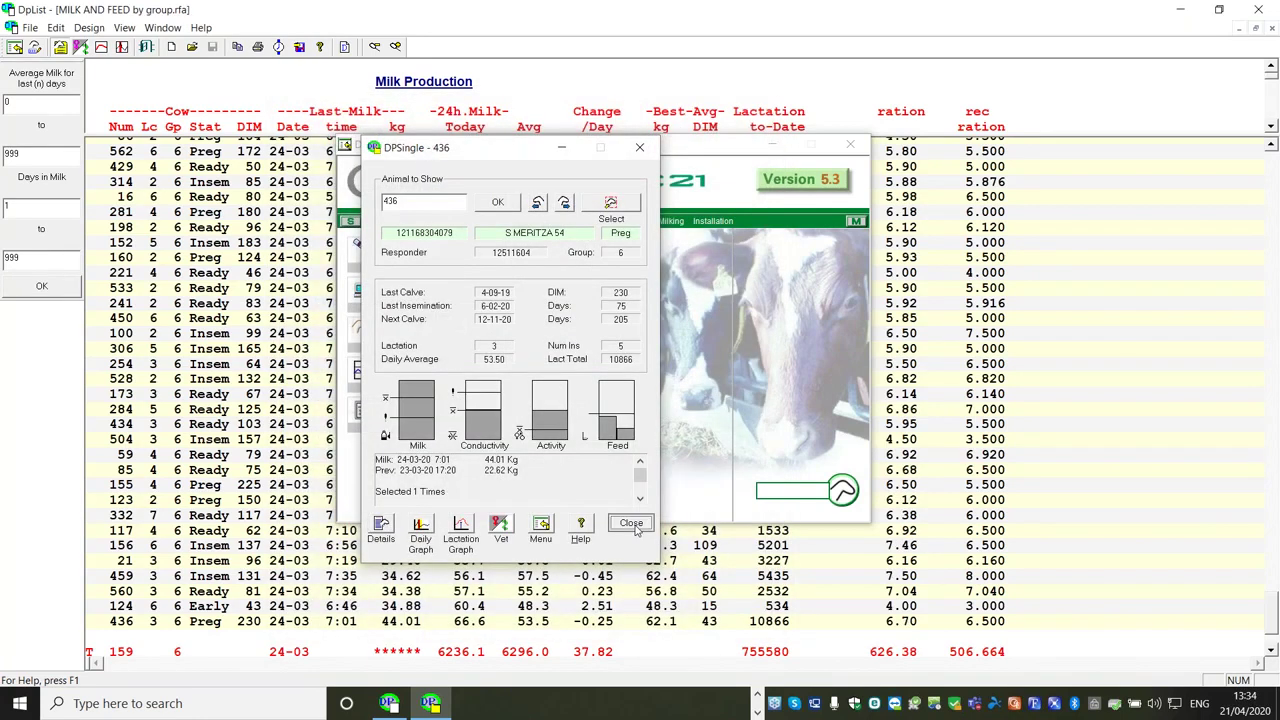
pyautogui.click(630, 523)
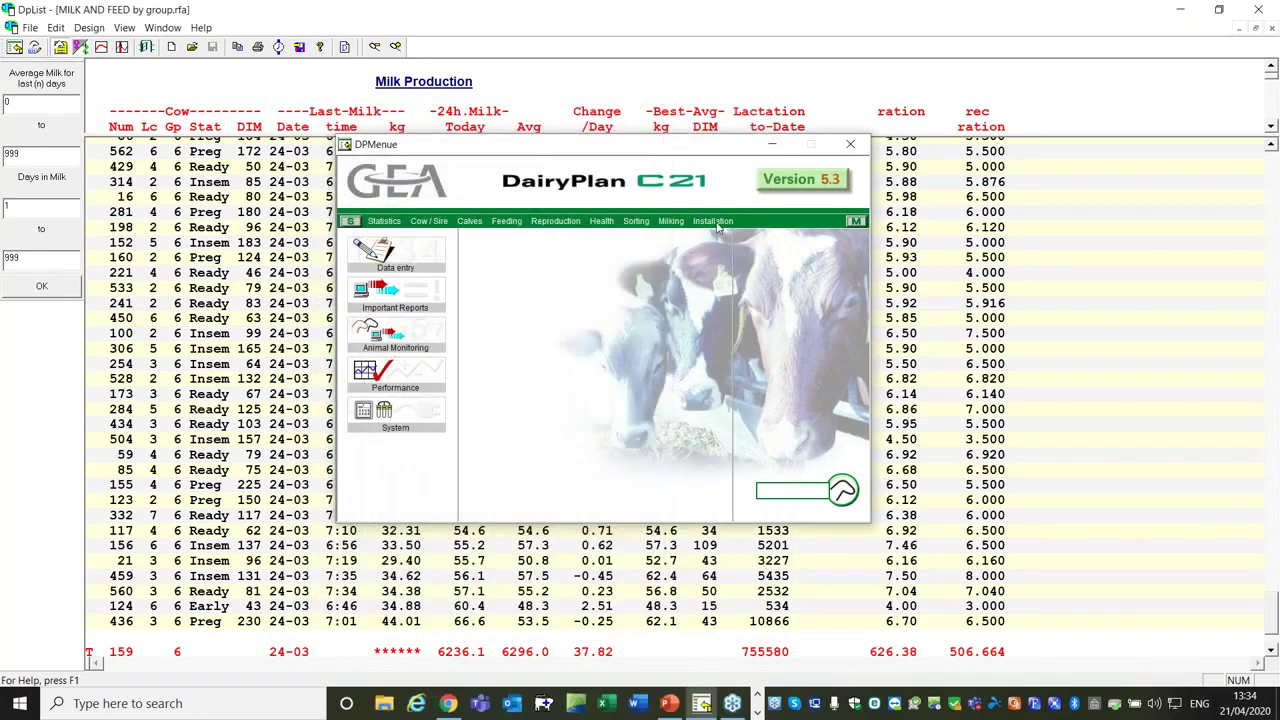
# Minimise the main menu, switch to the Webinar intro C21 presentation in PowerPoint and select slide 8 about questions and feedback
pyautogui.click(771, 144)
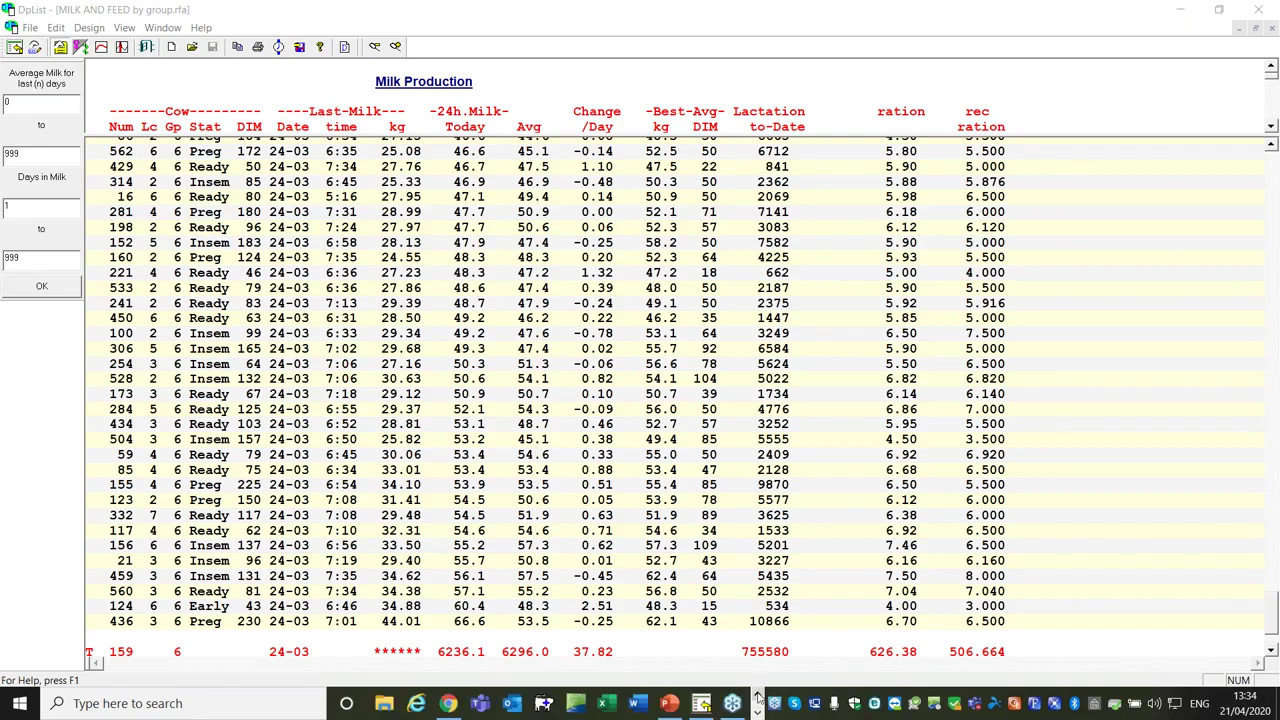
pyautogui.click(669, 707)
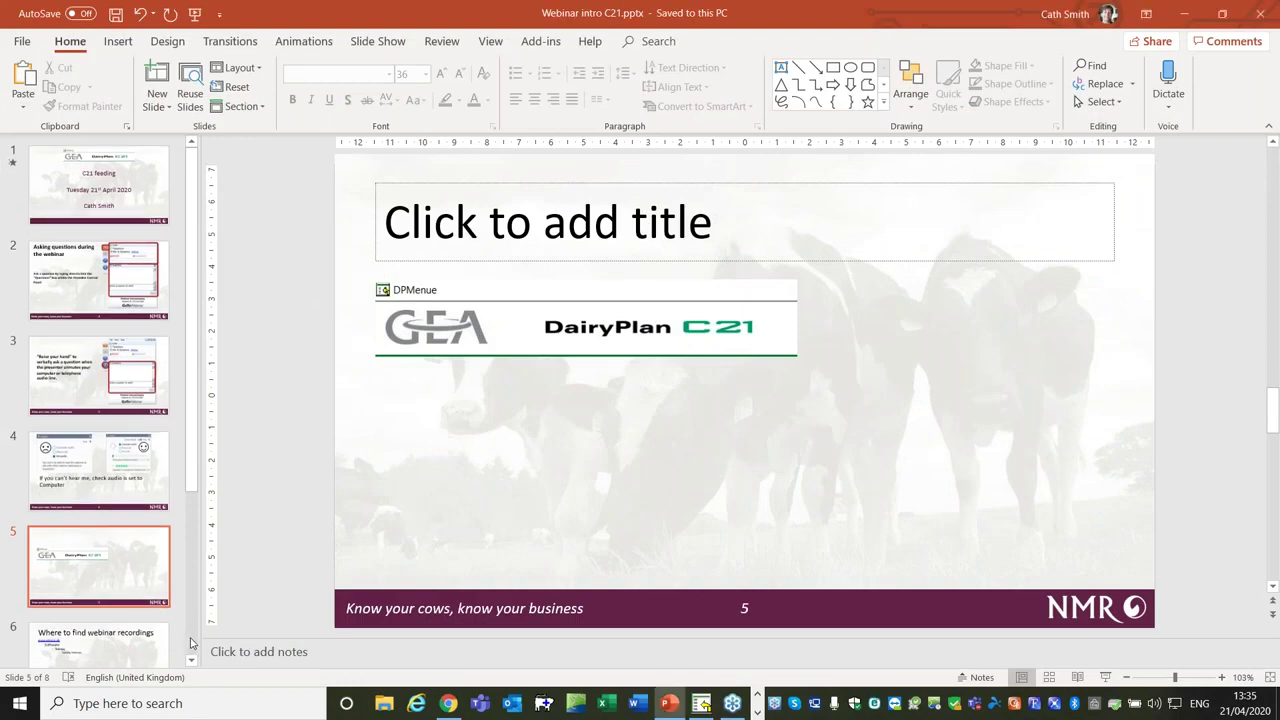
pyautogui.scroll(-3, 188, 636)
pyautogui.click(133, 612)
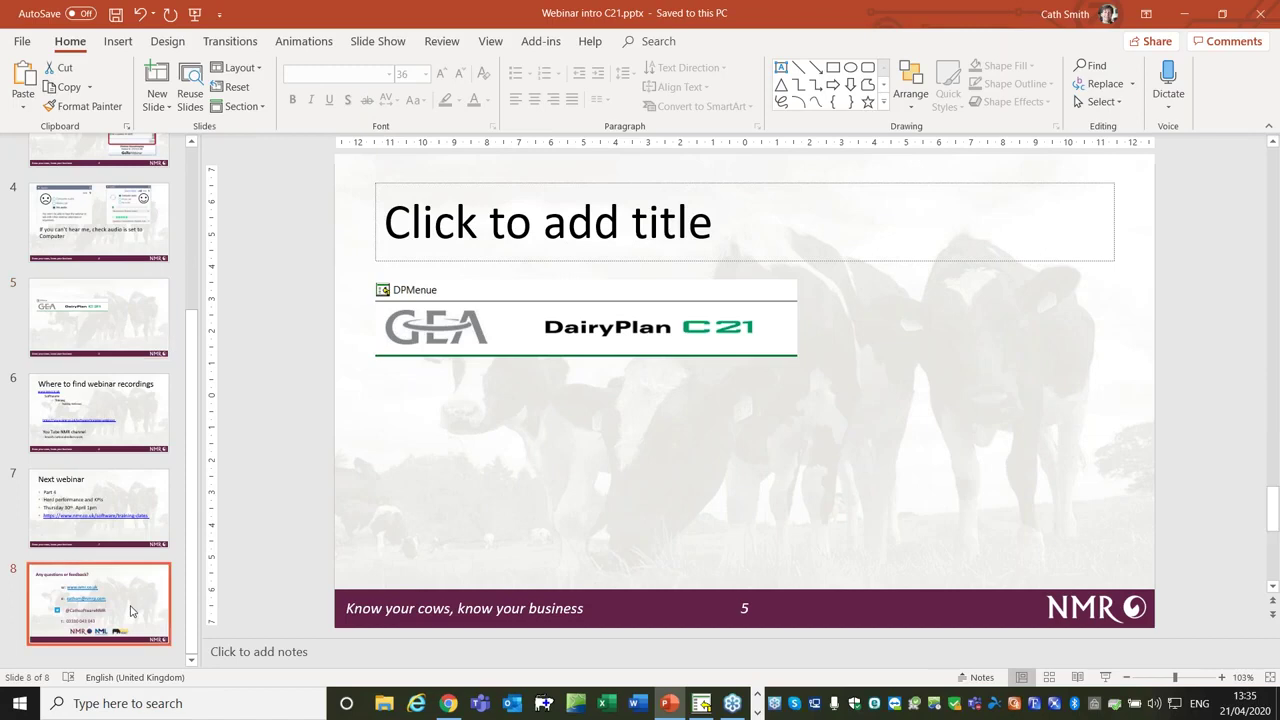